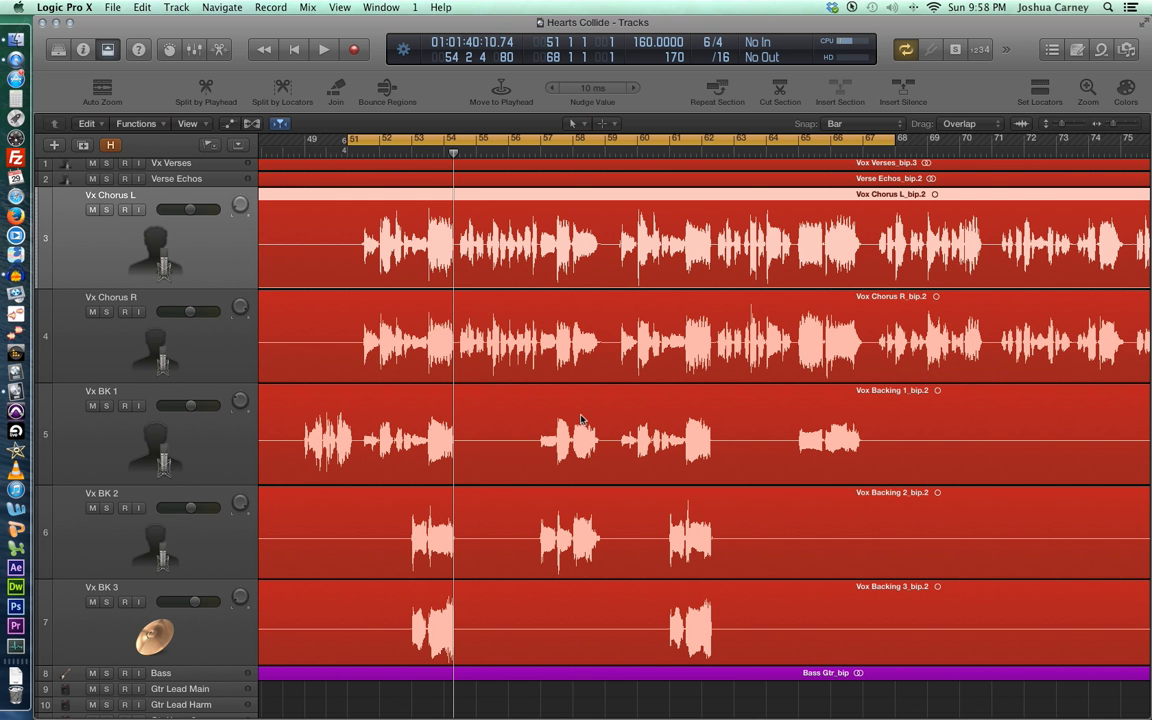
# - Look over the vocal tracks, select Vx Chorus R and play back the chorus section
pyautogui.scroll(-10, 572, 479)
pyautogui.scroll(8, 572, 479)
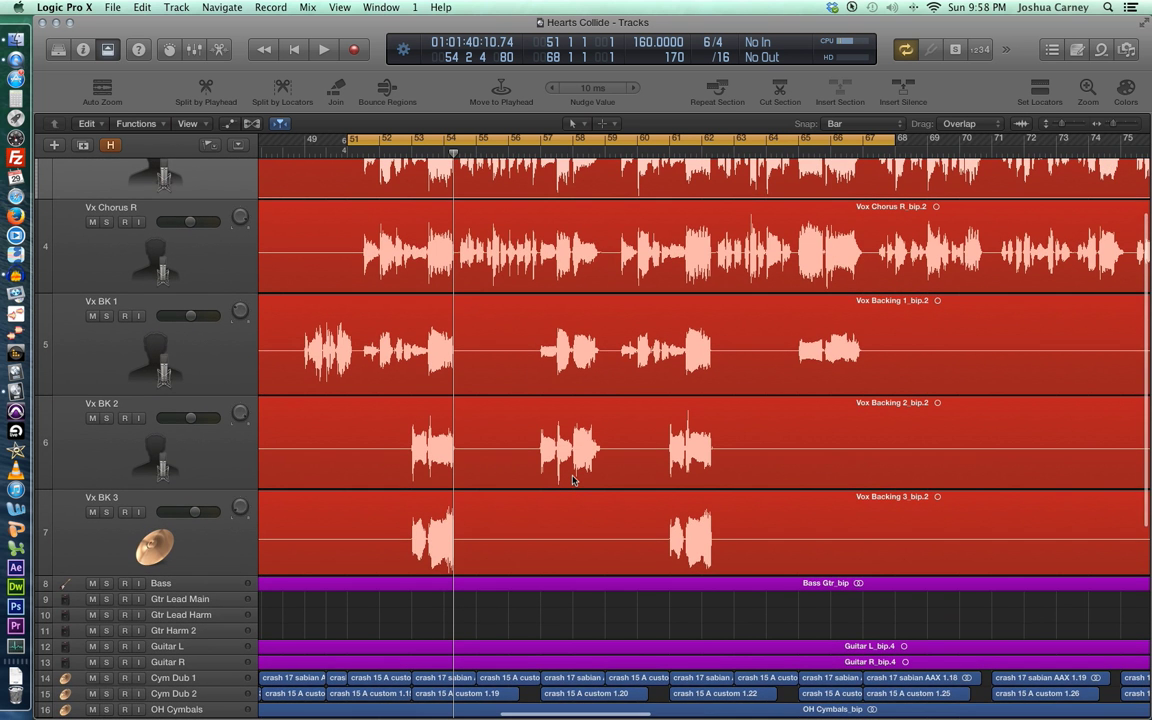
pyautogui.scroll(3, 572, 479)
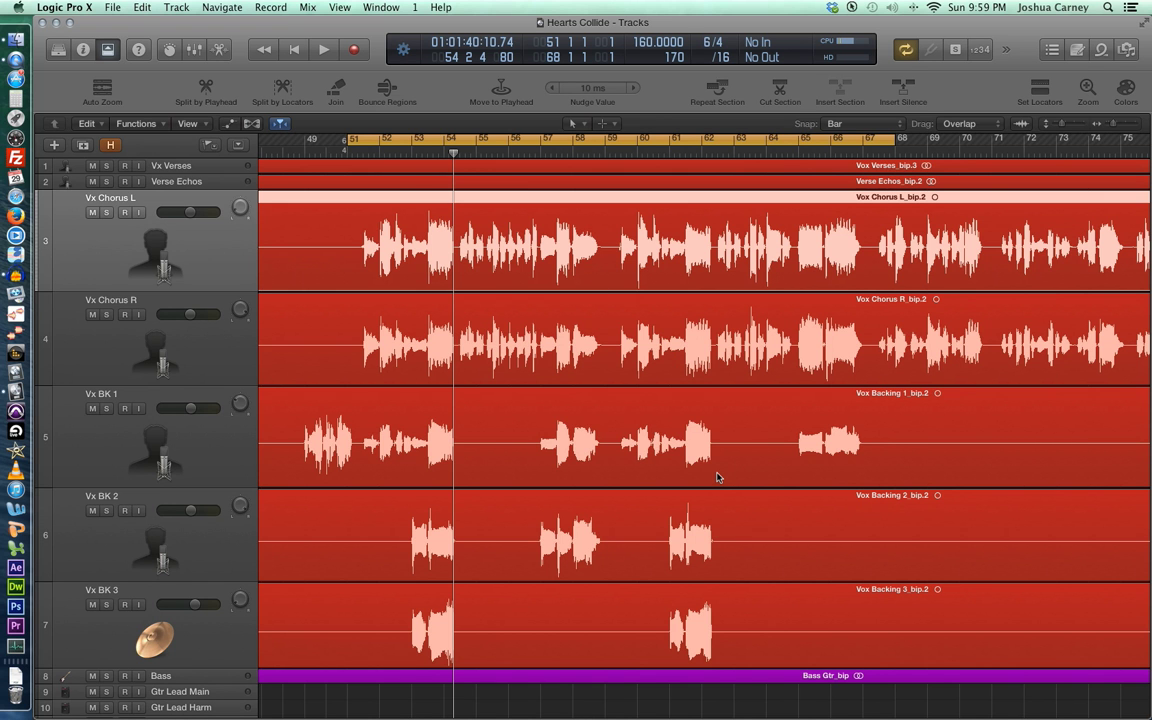
pyautogui.click(168, 365)
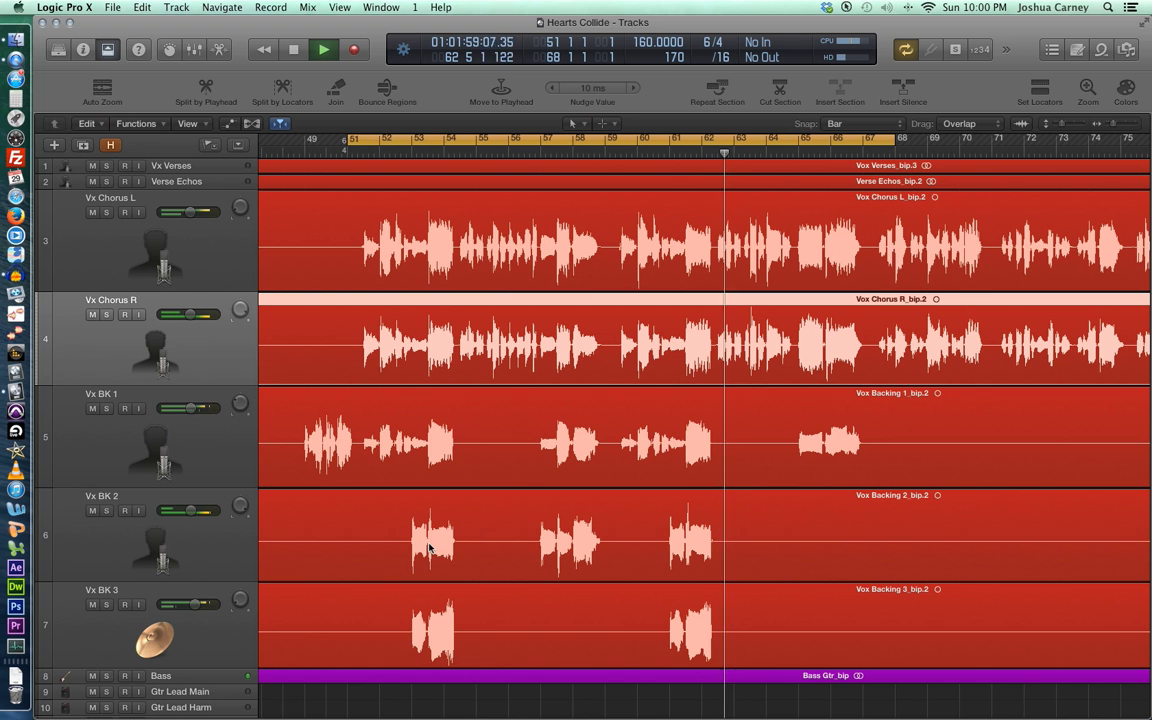
pyautogui.press('space')
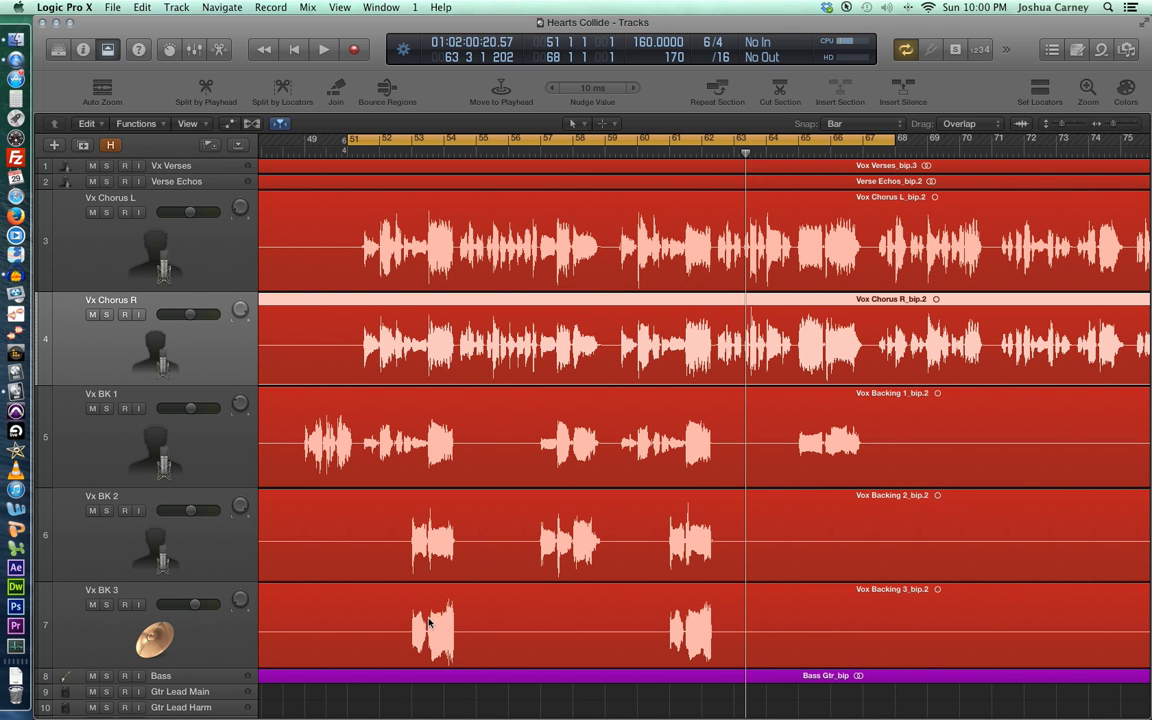
# - Zoom in on the chorus from bar 51, select the Vx Chorus L track and show the track automation
pyautogui.click(1138, 124)
pyautogui.hscroll(-10, 818, 302)
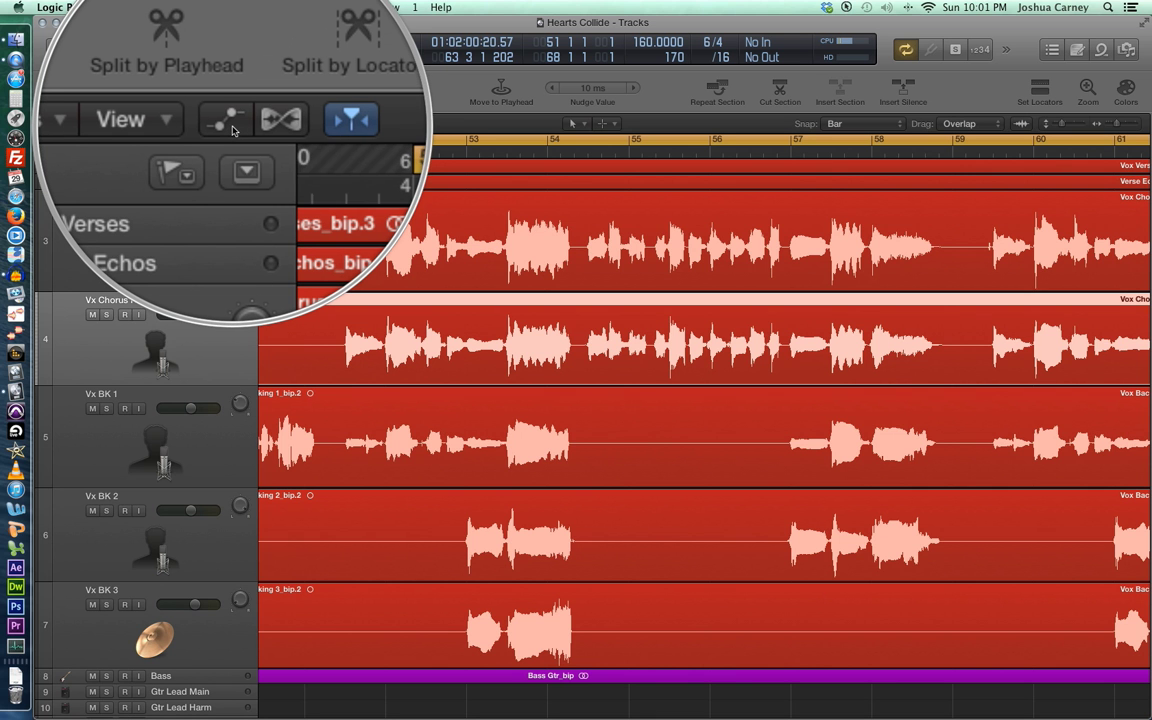
pyautogui.click(232, 128)
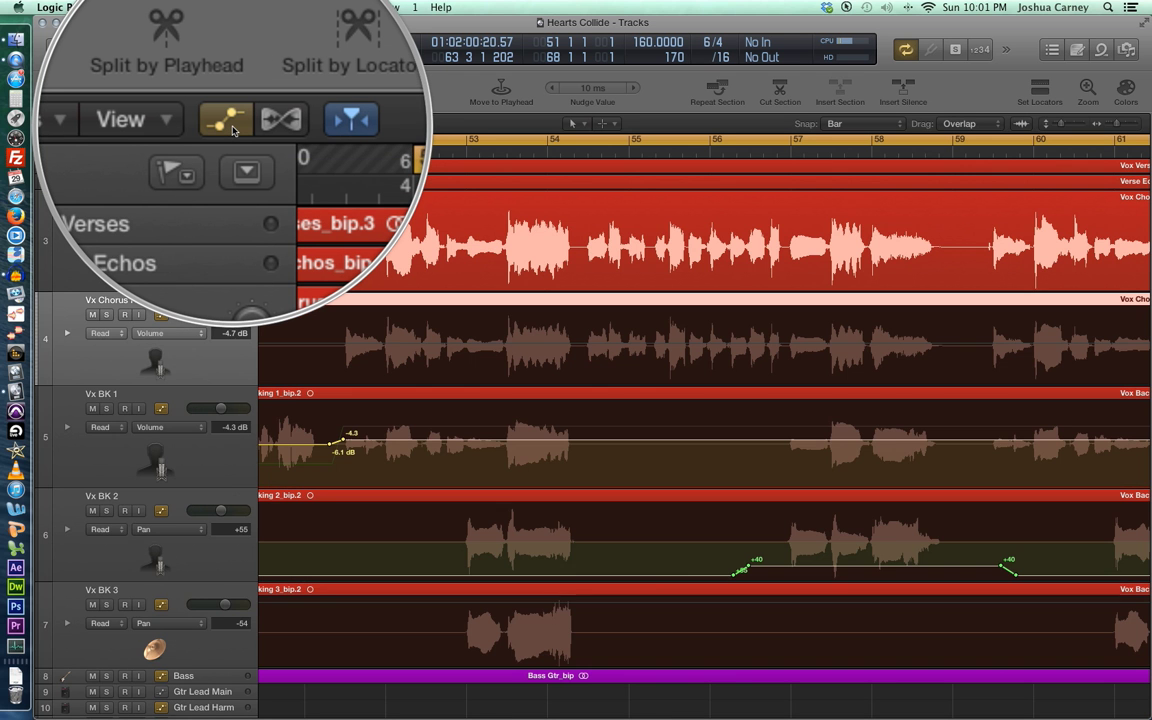
pyautogui.click(232, 128)
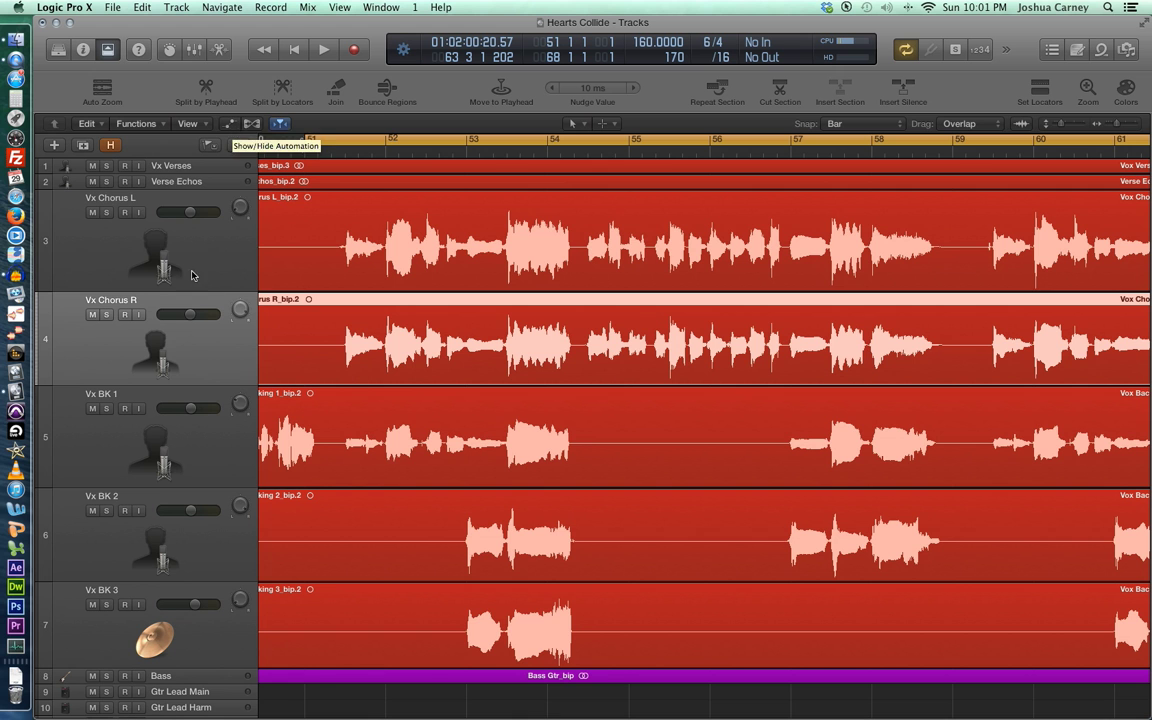
pyautogui.click(213, 245)
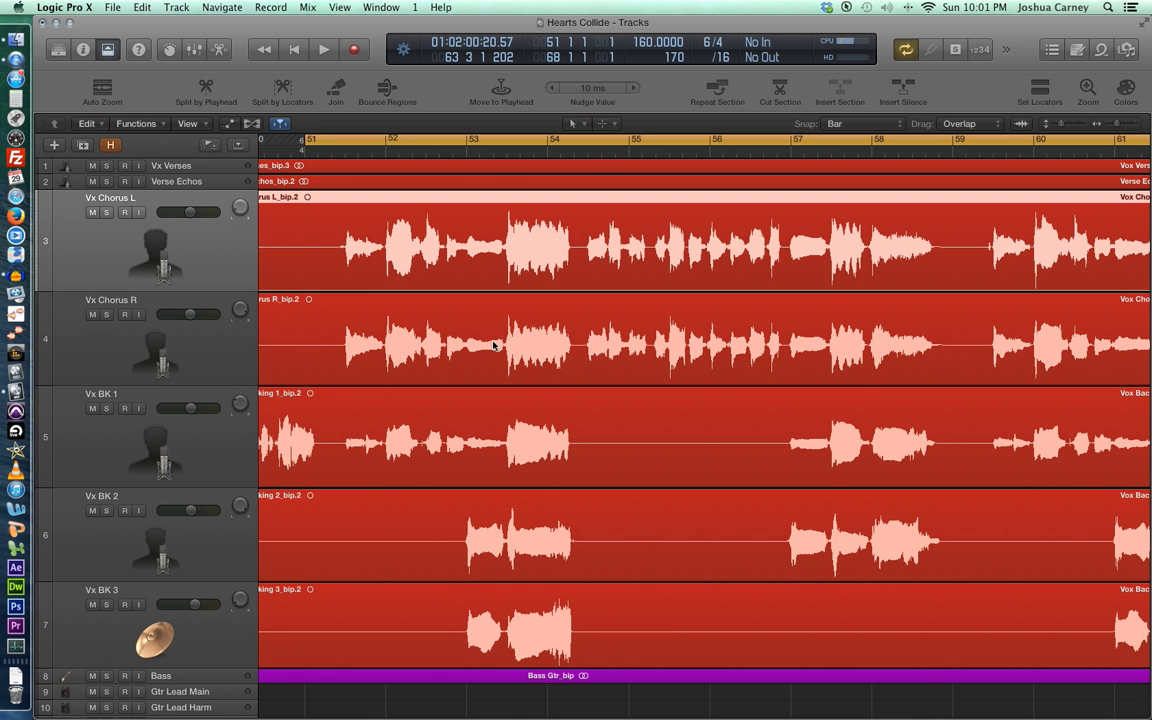
pyautogui.press('a')
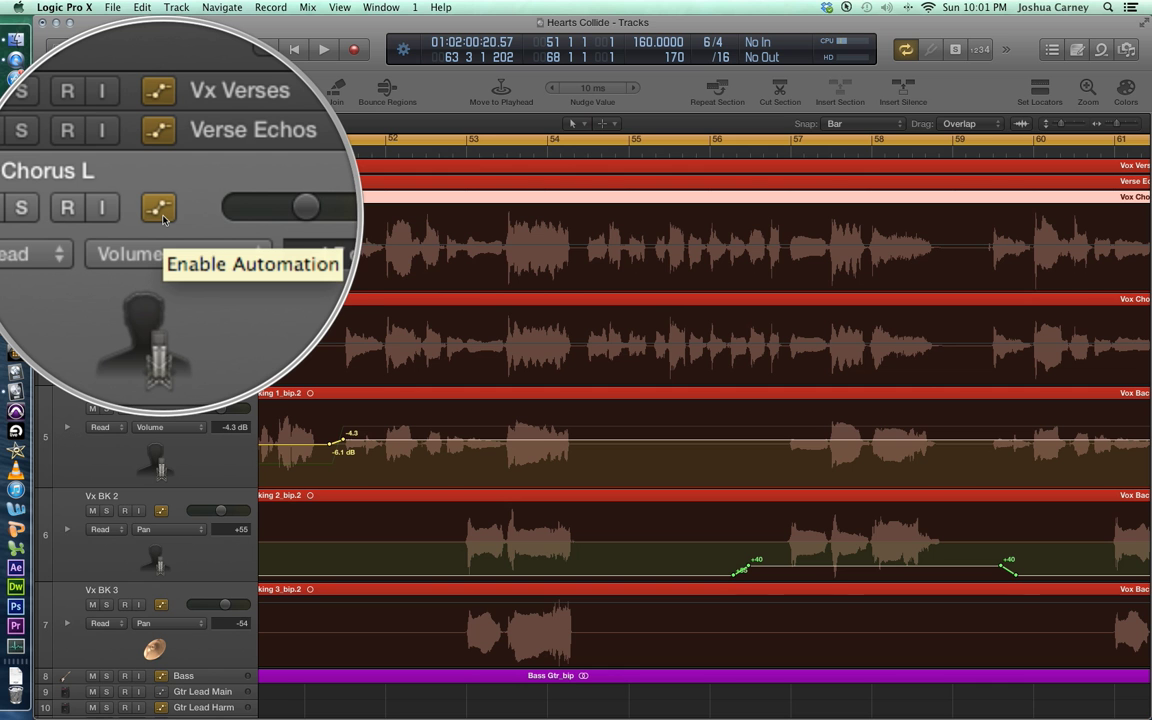
# - Try disabling automation on the Vx Chorus L and Vx Chorus R tracks, and enable it again on both
pyautogui.click(163, 219)
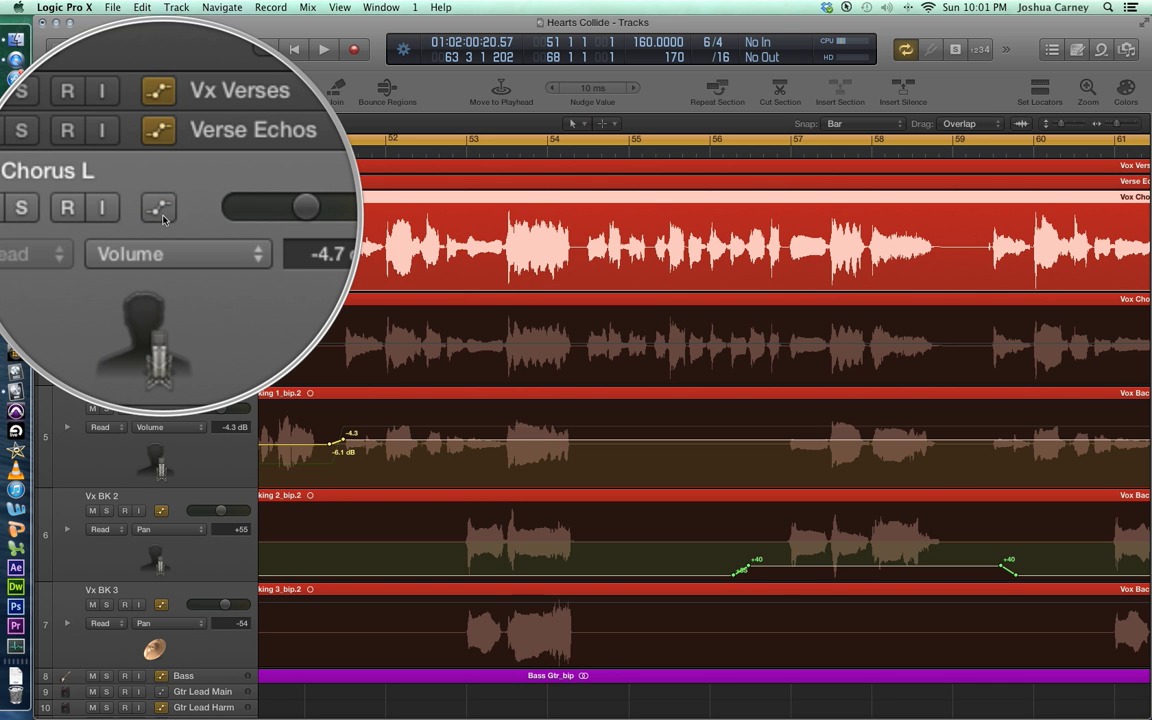
pyautogui.click(163, 219)
pyautogui.click(163, 219)
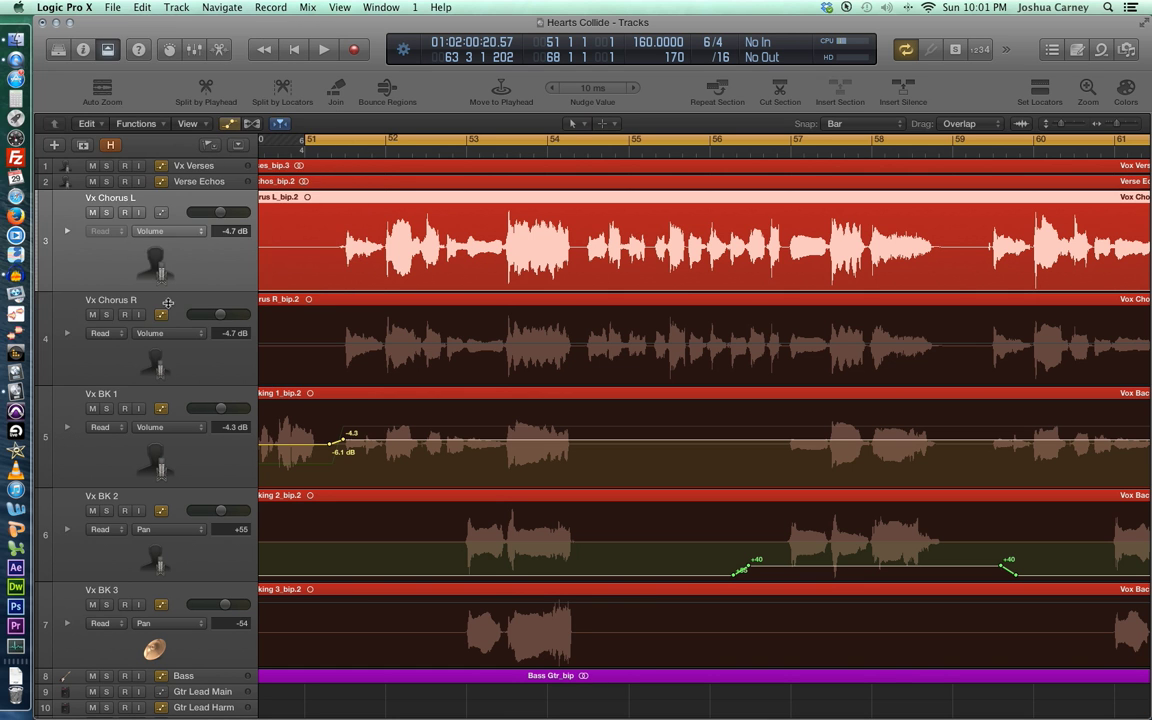
pyautogui.click(161, 316)
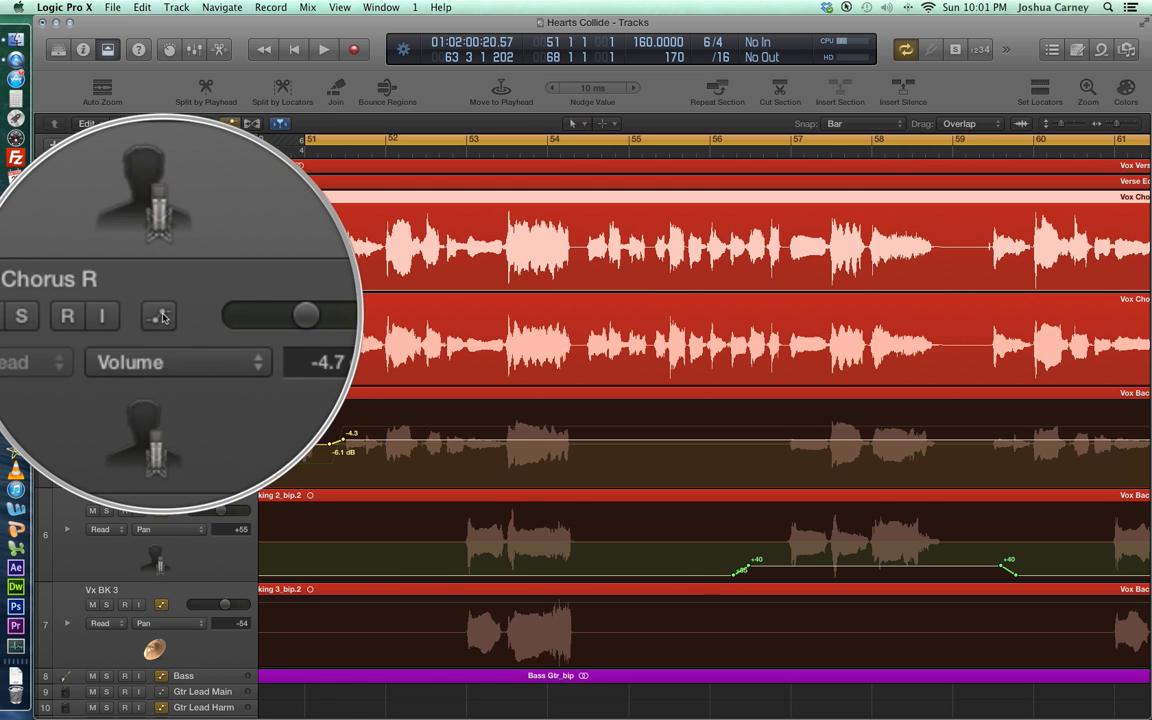
pyautogui.click(161, 315)
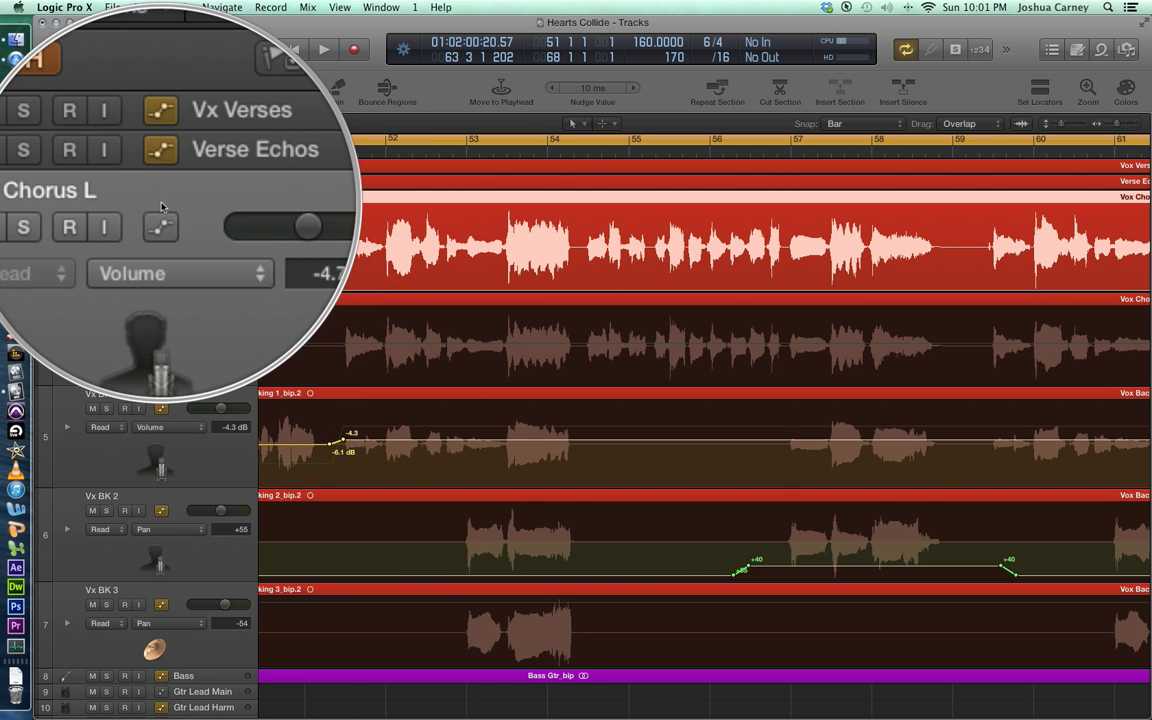
pyautogui.click(161, 213)
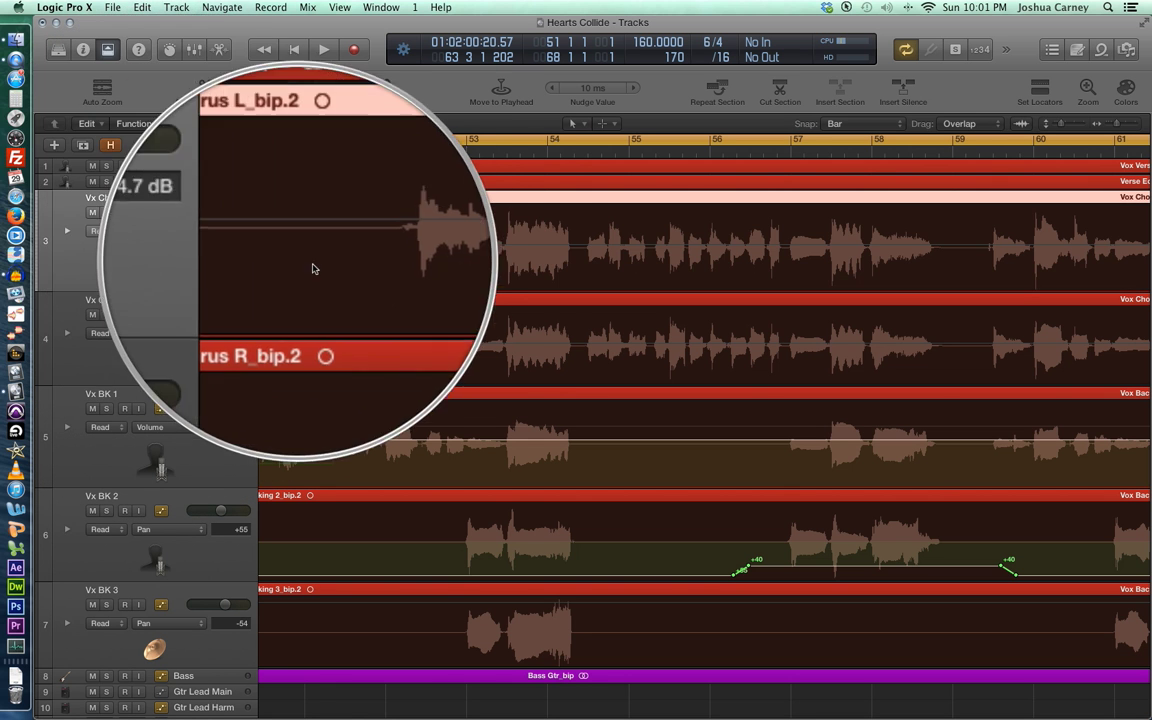
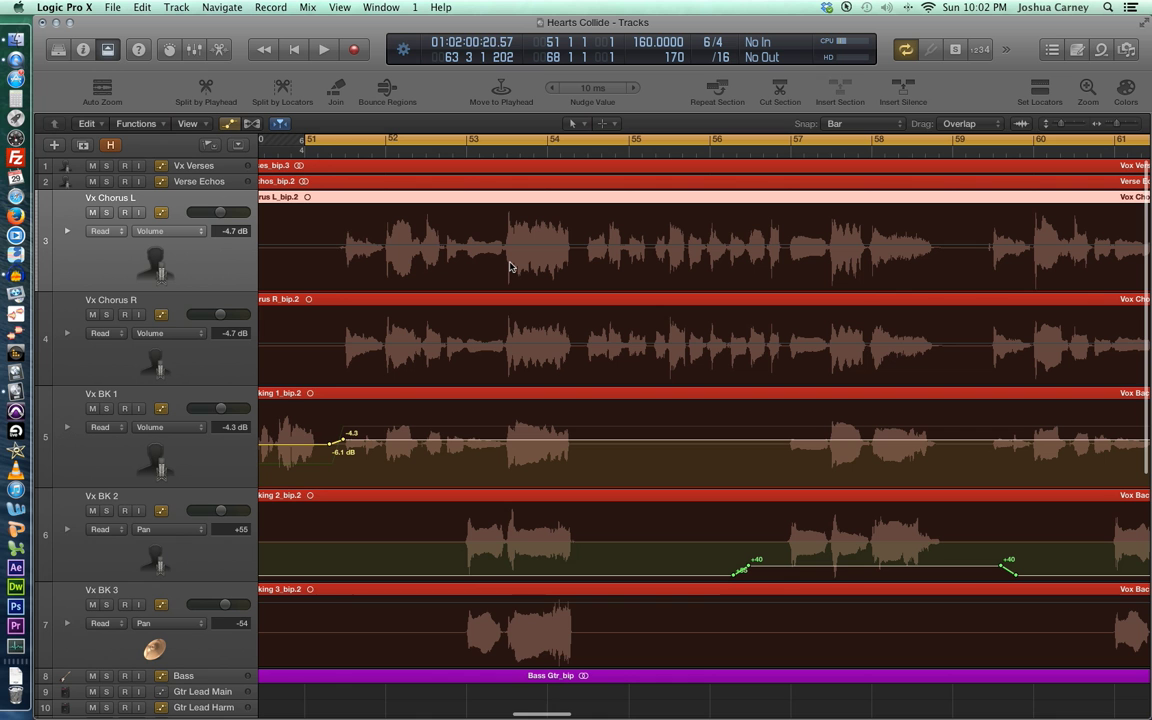
# - Play the opening phrase of the chorus and stop just after bar 54
pyautogui.press('space')
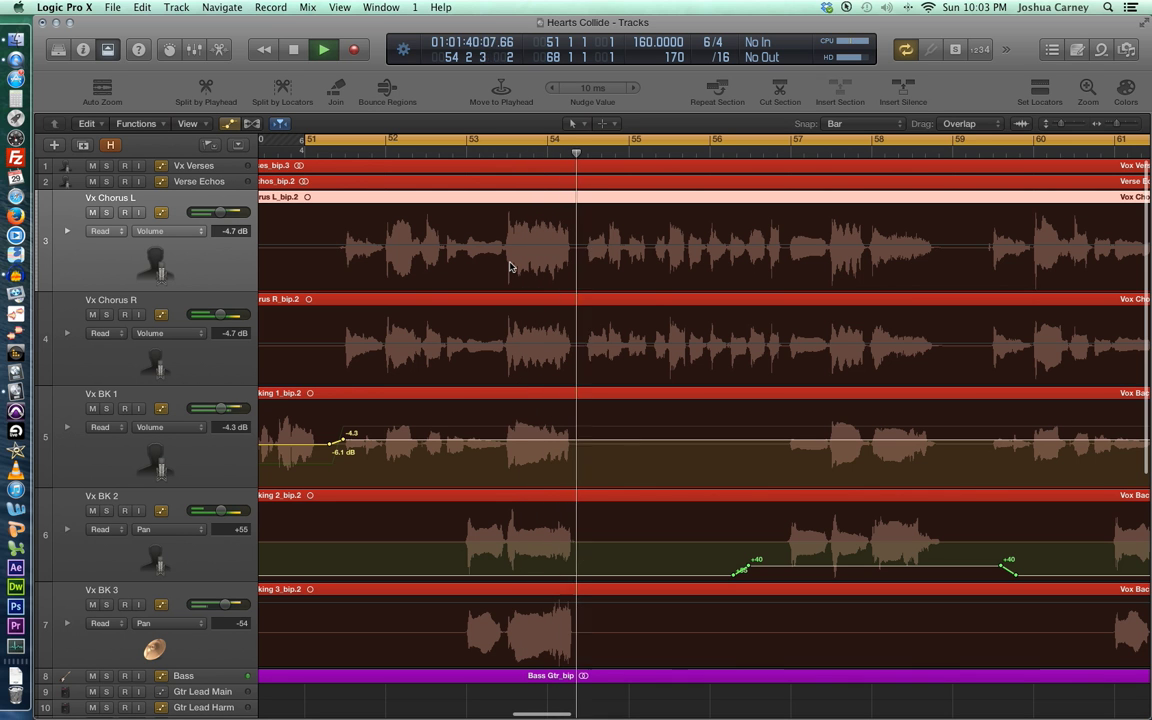
pyautogui.press('space')
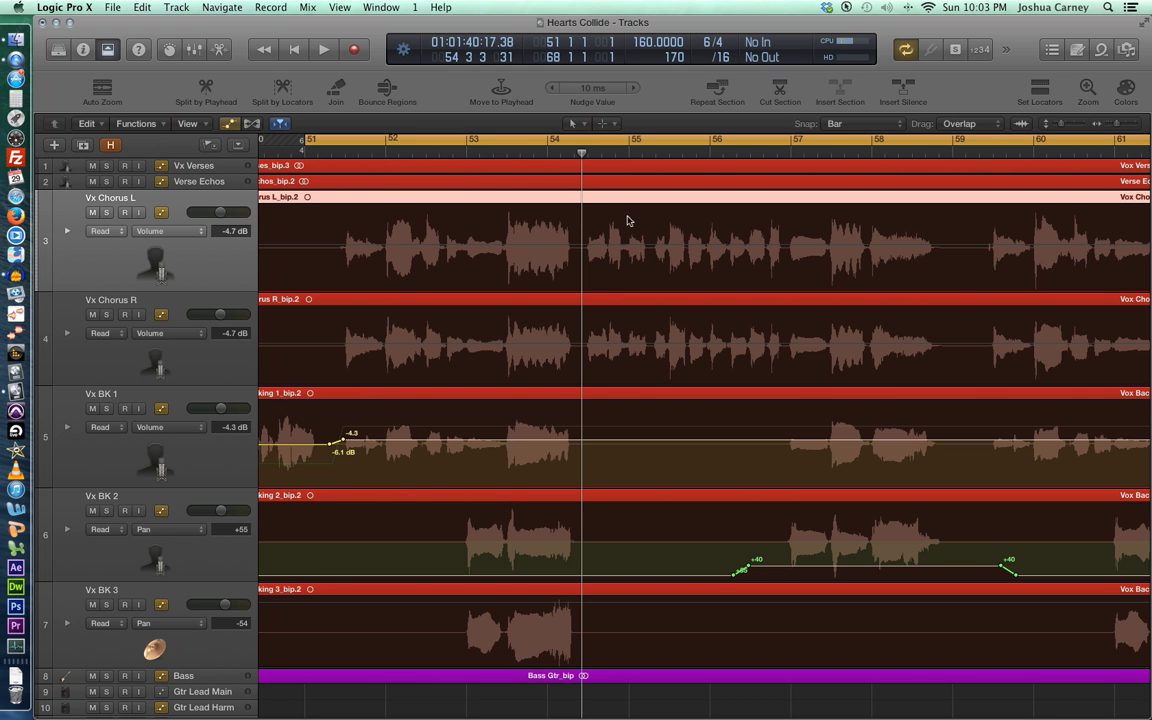
# - Add four volume automation points on Vx Chorus L at -4.7 dB, two before the first phrase and two just before bar 53
pyautogui.click(1138, 127)
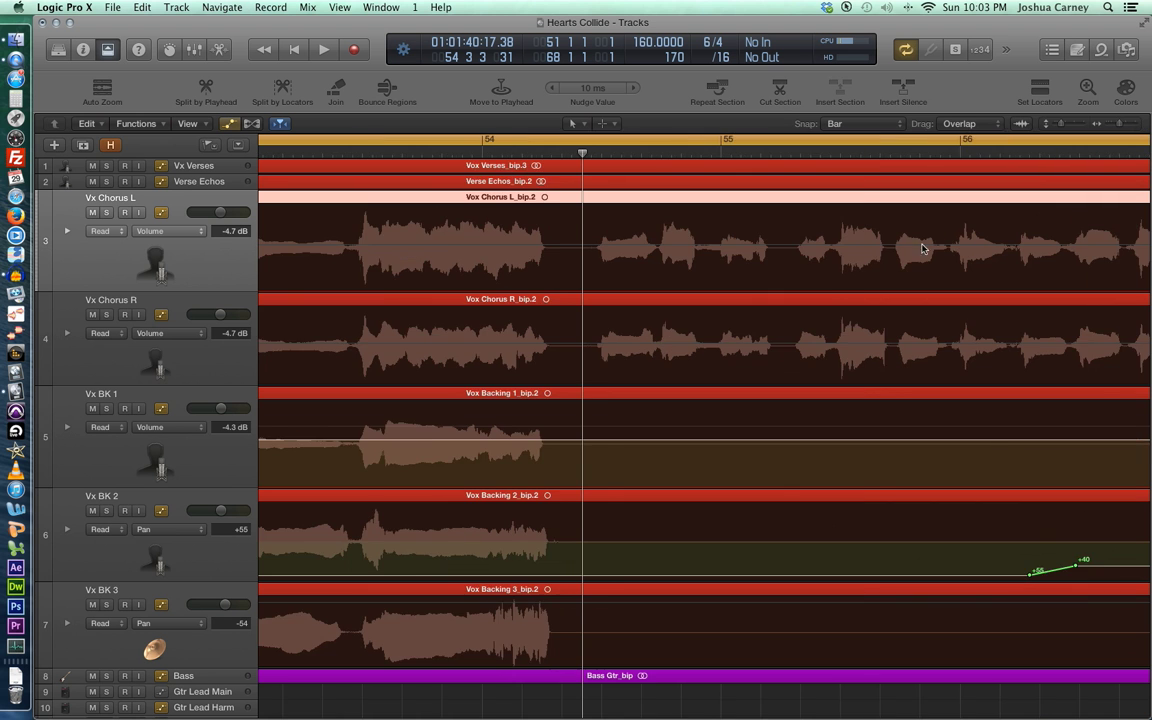
pyautogui.hscroll(-10, 830, 285)
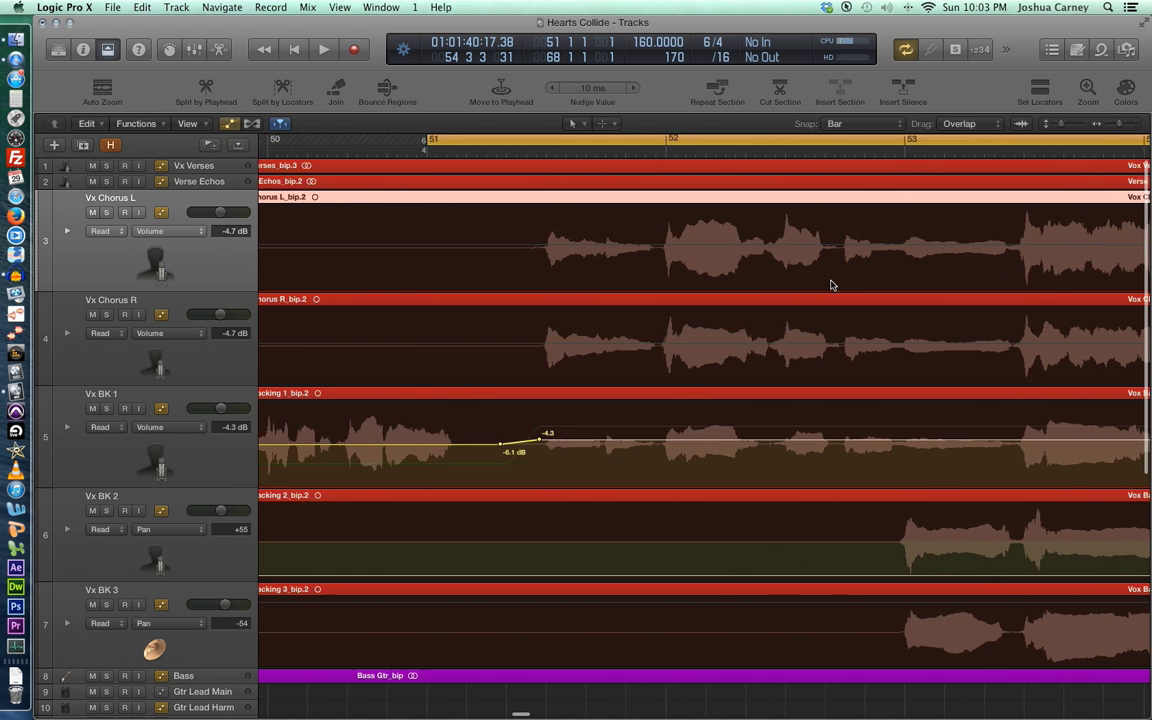
pyautogui.hscroll(3, 830, 285)
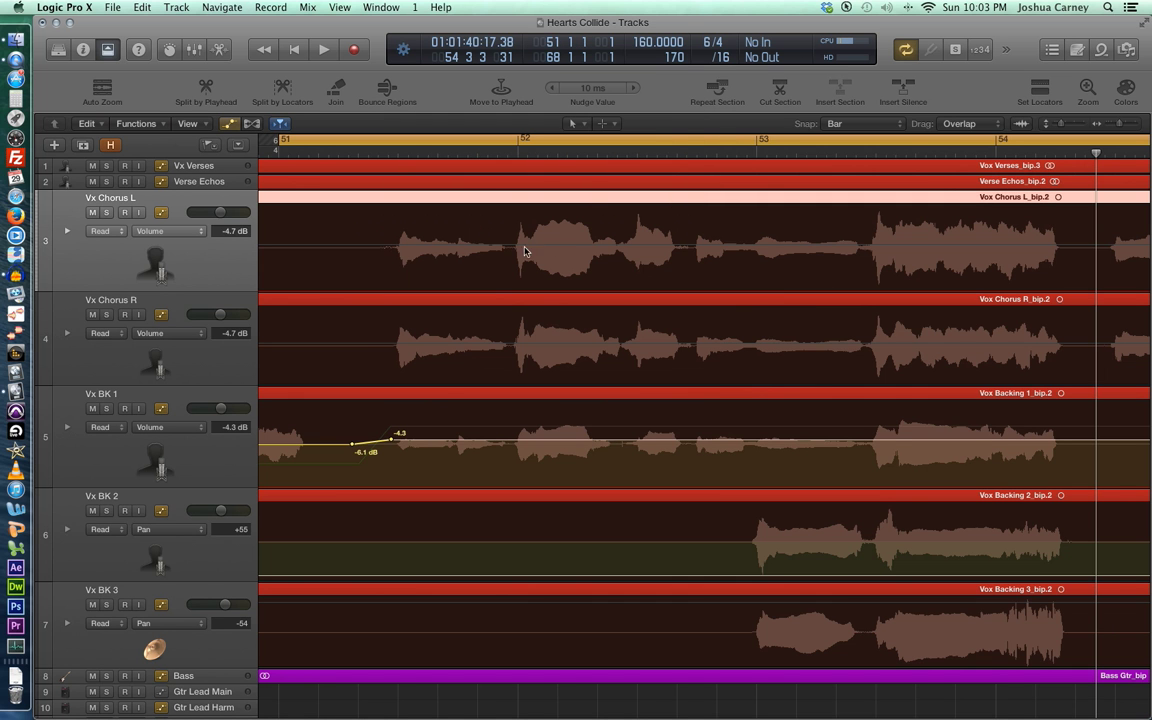
pyautogui.click(341, 247)
pyautogui.click(341, 245)
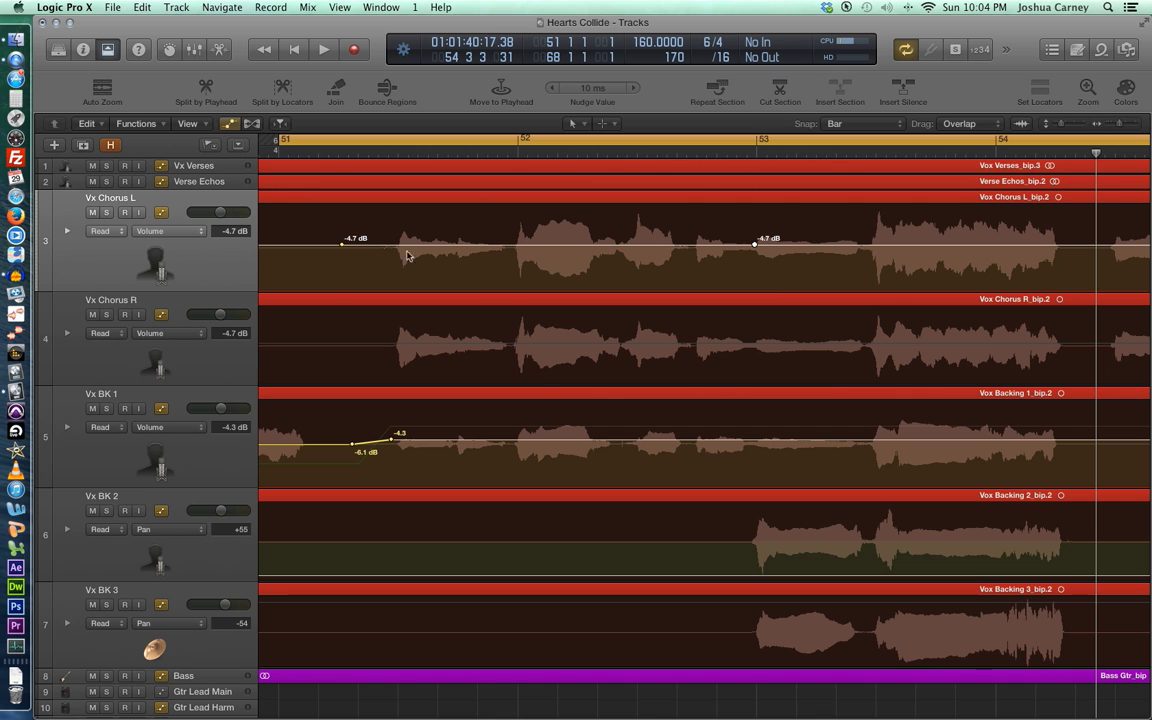
pyautogui.click(366, 244)
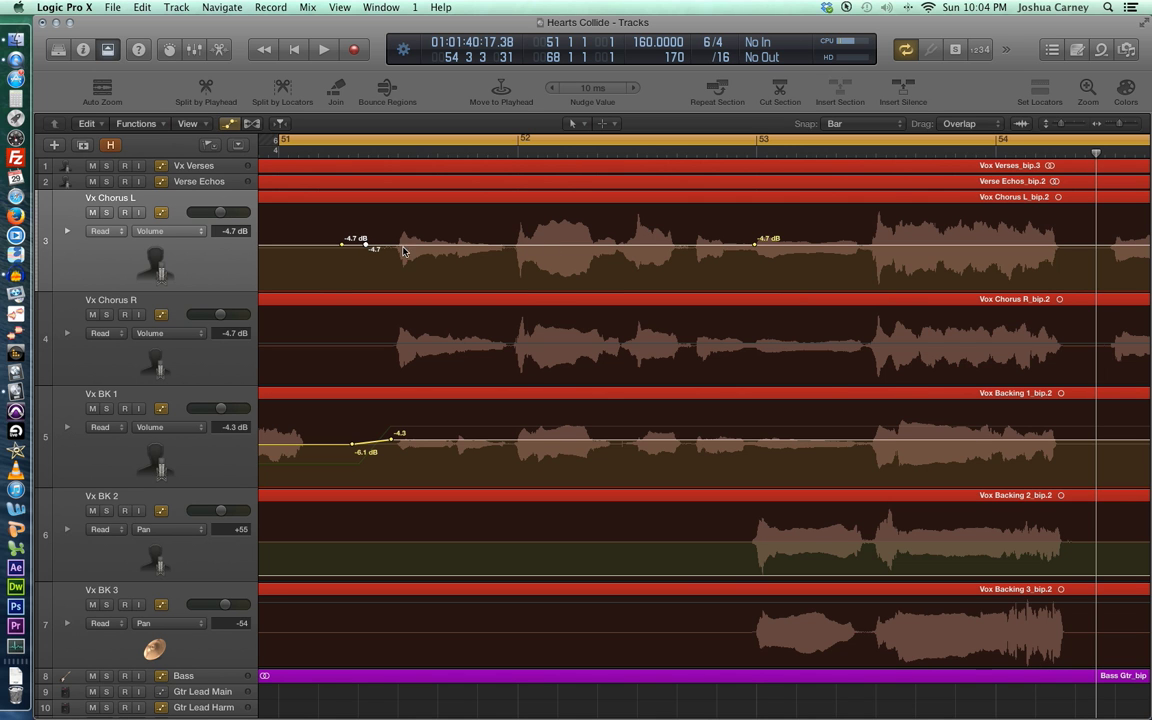
pyautogui.click(744, 244)
# - Try moving single volume points on Vx Chorus L to -18.3, +1.4 and -14.4 dB, and undo the moves
pyautogui.moveTo(368, 247)
pyautogui.mouseDown()
pyautogui.moveTo(366, 226)
pyautogui.moveTo(366, 268)
pyautogui.mouseUp()
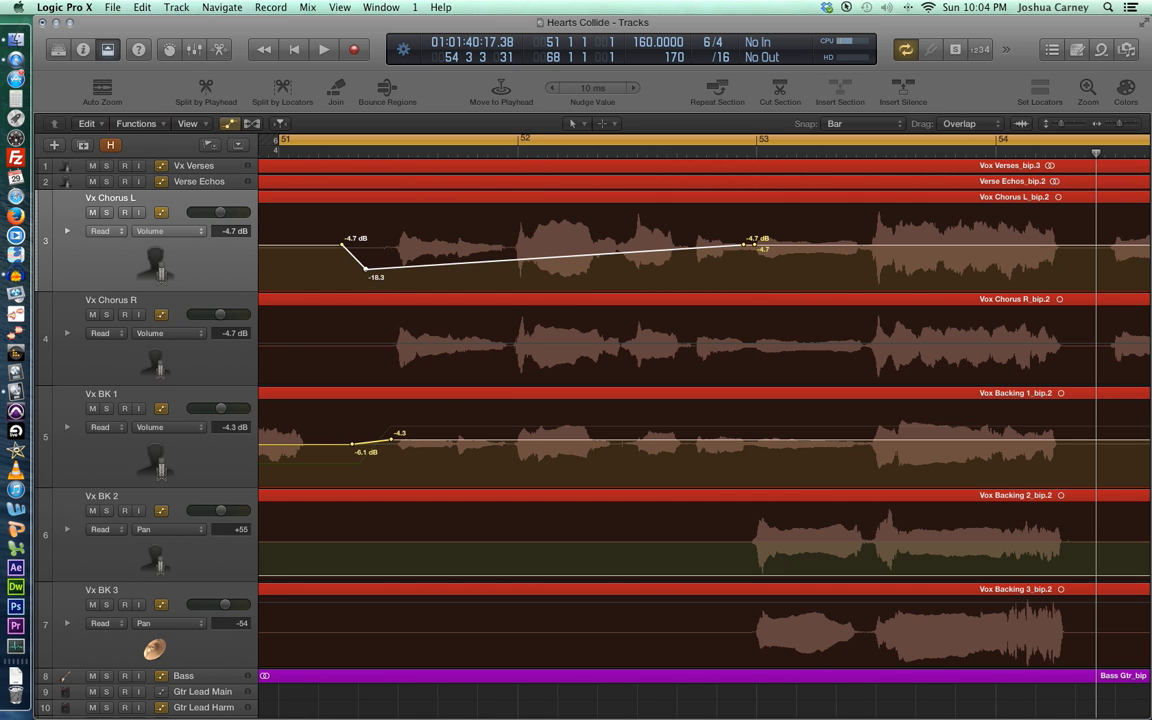
pyautogui.doubleClick(366, 270)
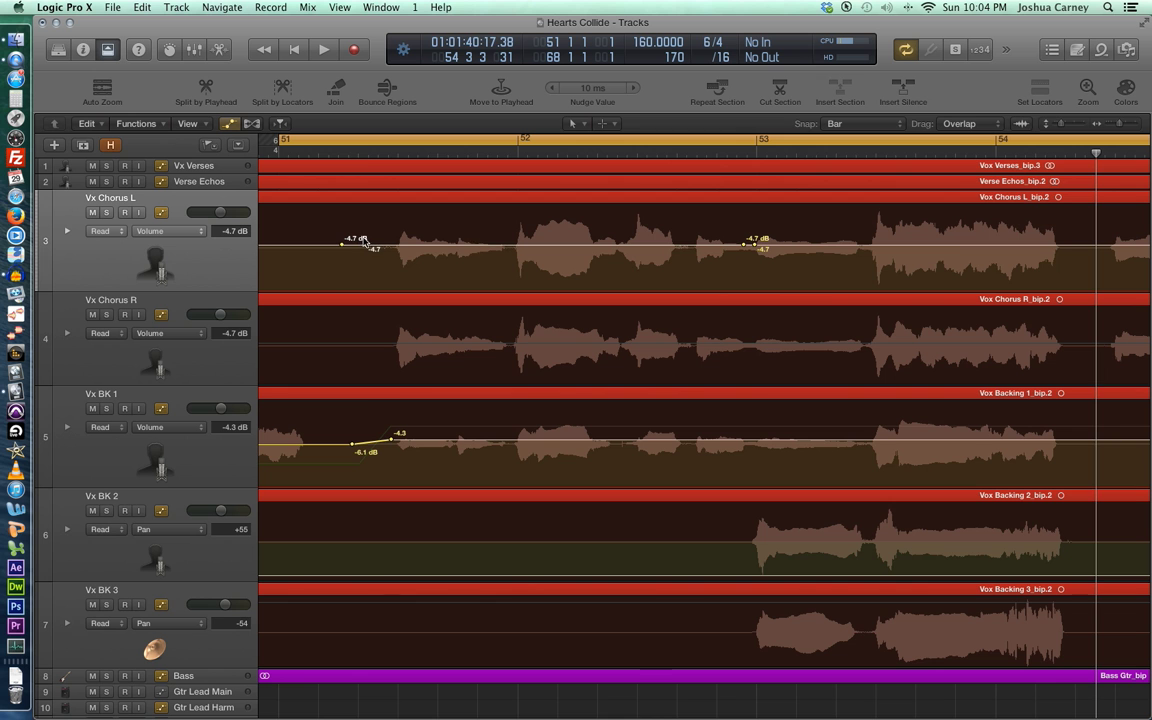
pyautogui.moveTo(366, 244); pyautogui.dragTo(366, 224)
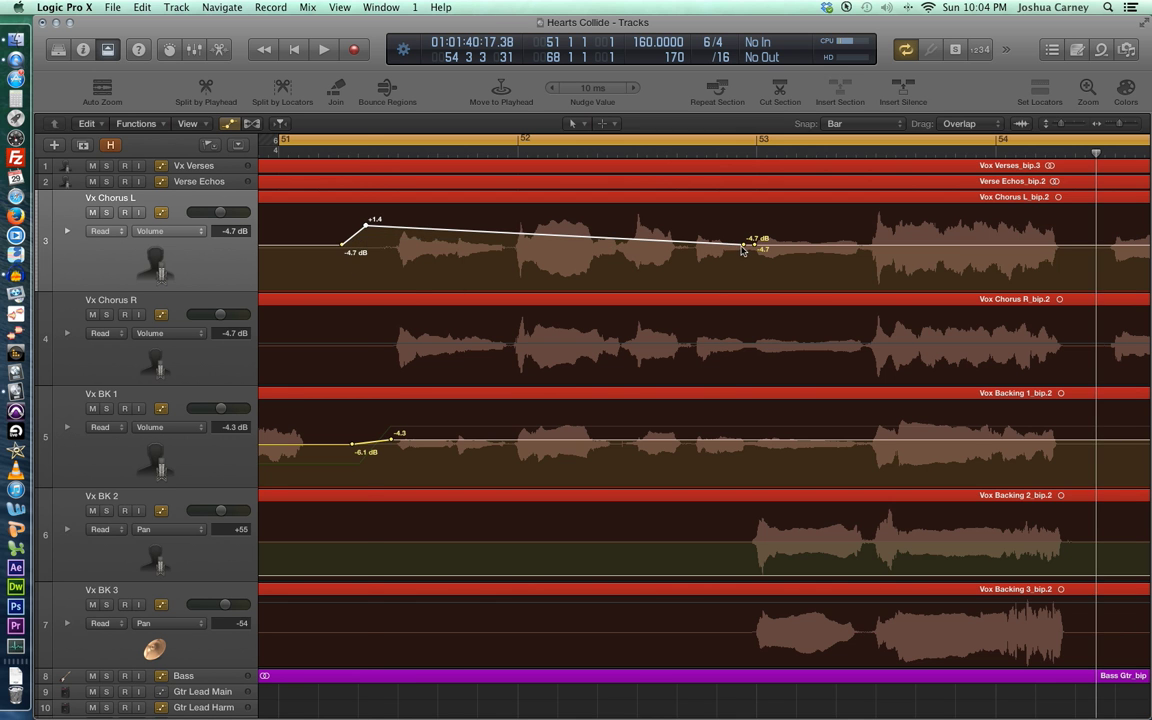
pyautogui.moveTo(744, 246); pyautogui.dragTo(740, 265)
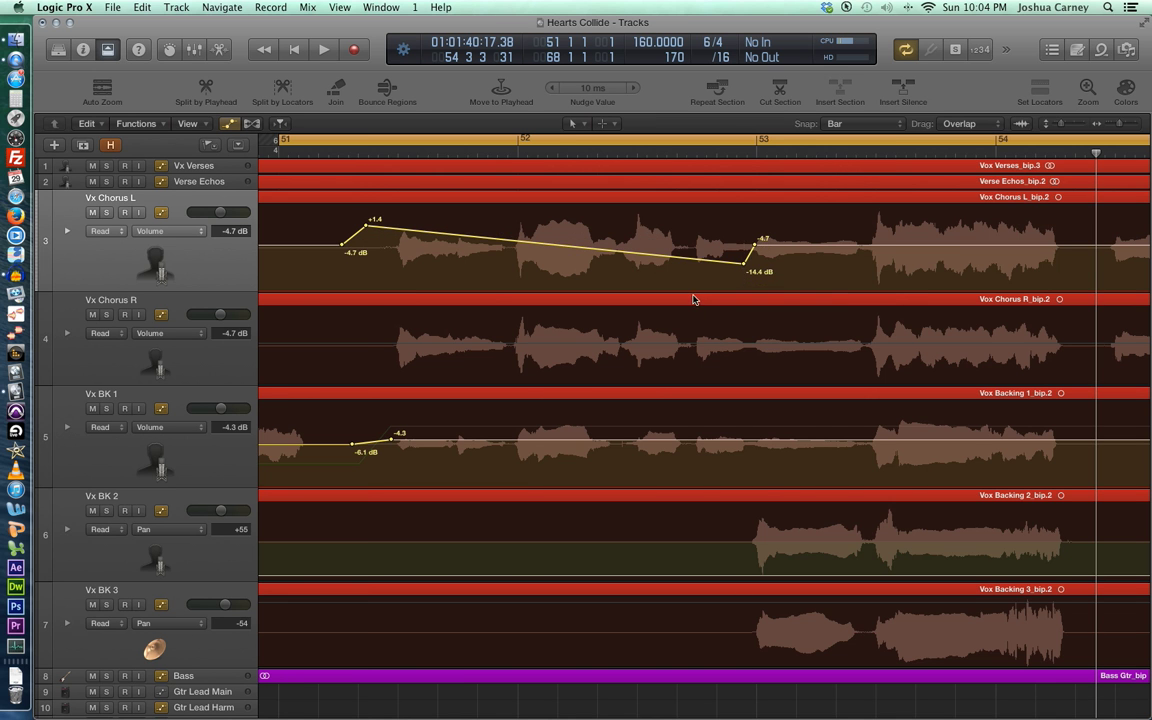
pyautogui.press('super+z')
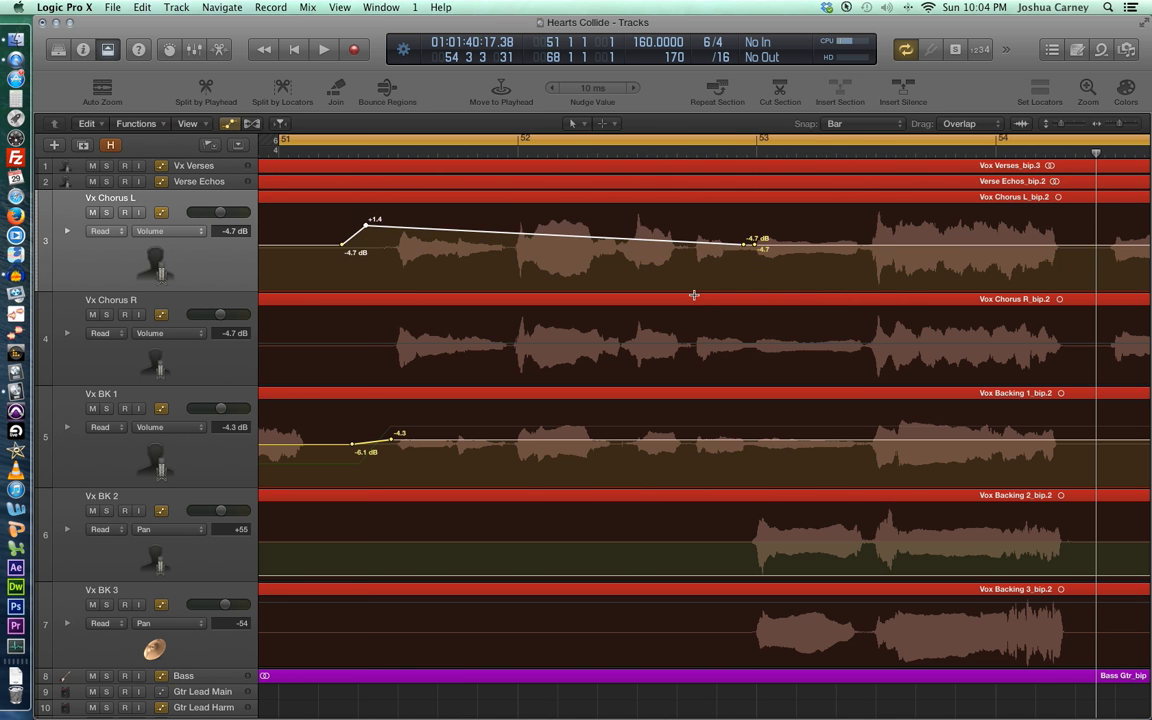
pyautogui.press('super+z')
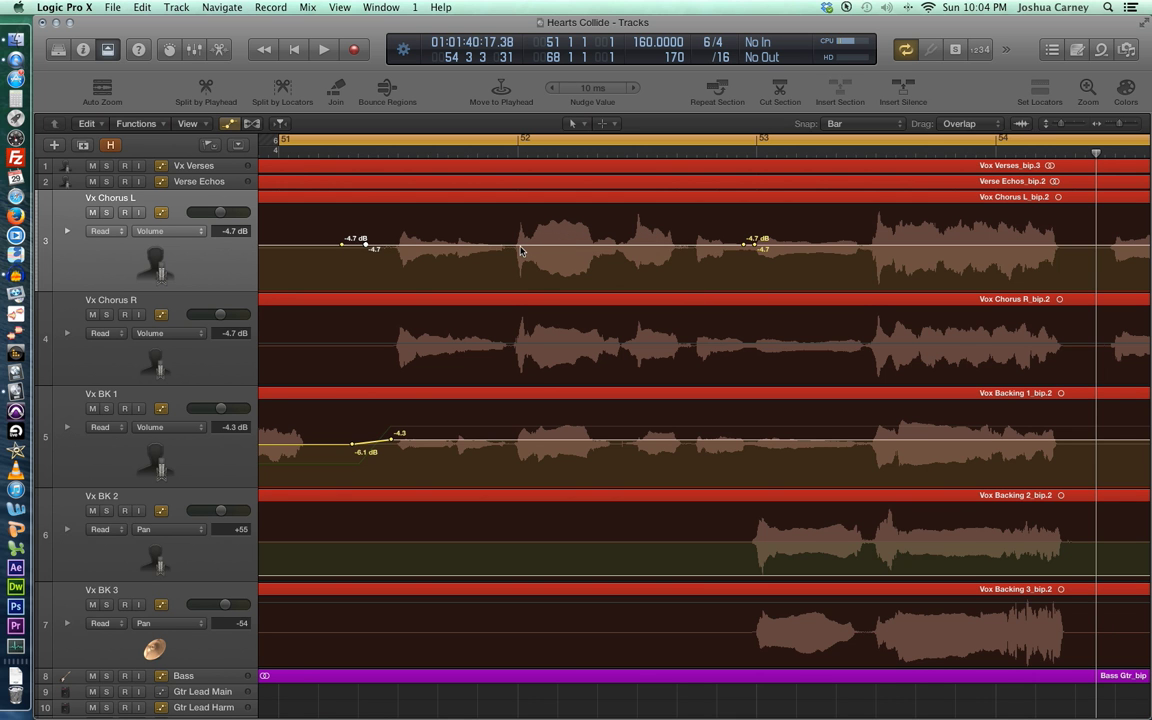
# - Raise the Vx Chorus L volume line between the two inner automation points to -2.0 dB
pyautogui.moveTo(520, 250)
pyautogui.mouseDown()
pyautogui.moveTo(520, 230)
pyautogui.moveTo(524, 239)
pyautogui.mouseUp()
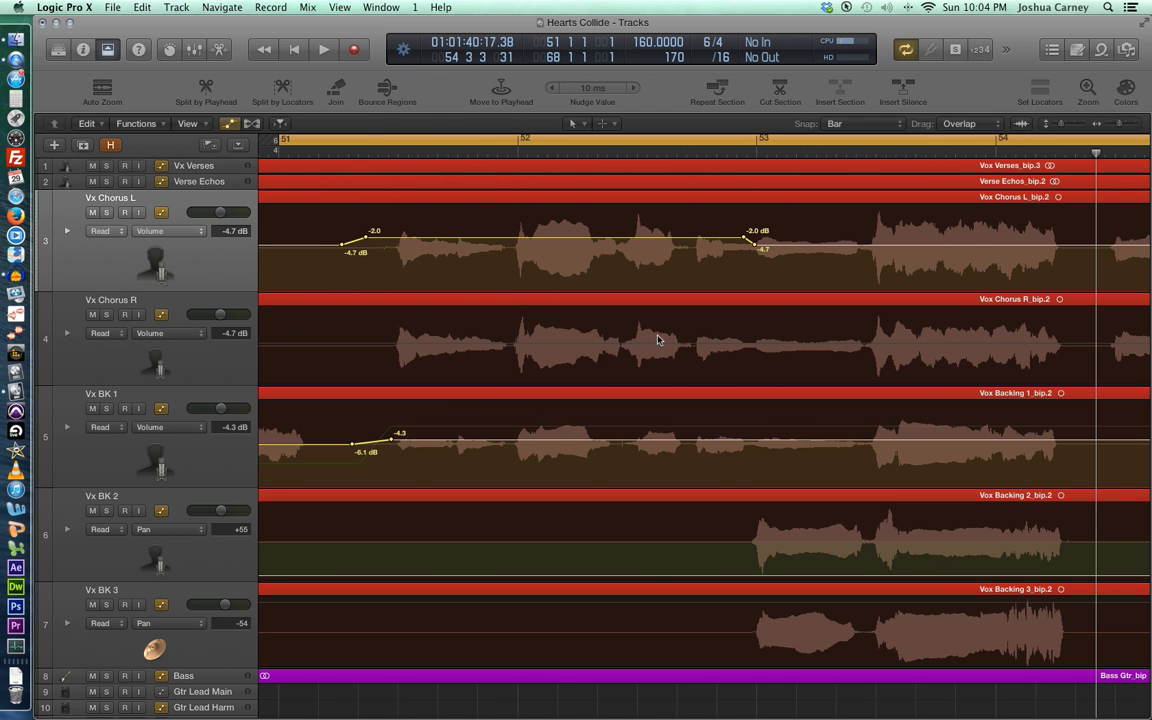
# - Add four matching volume points on Vx Chorus R and raise the line between the inner two to about -1.9 dB
pyautogui.click(343, 344)
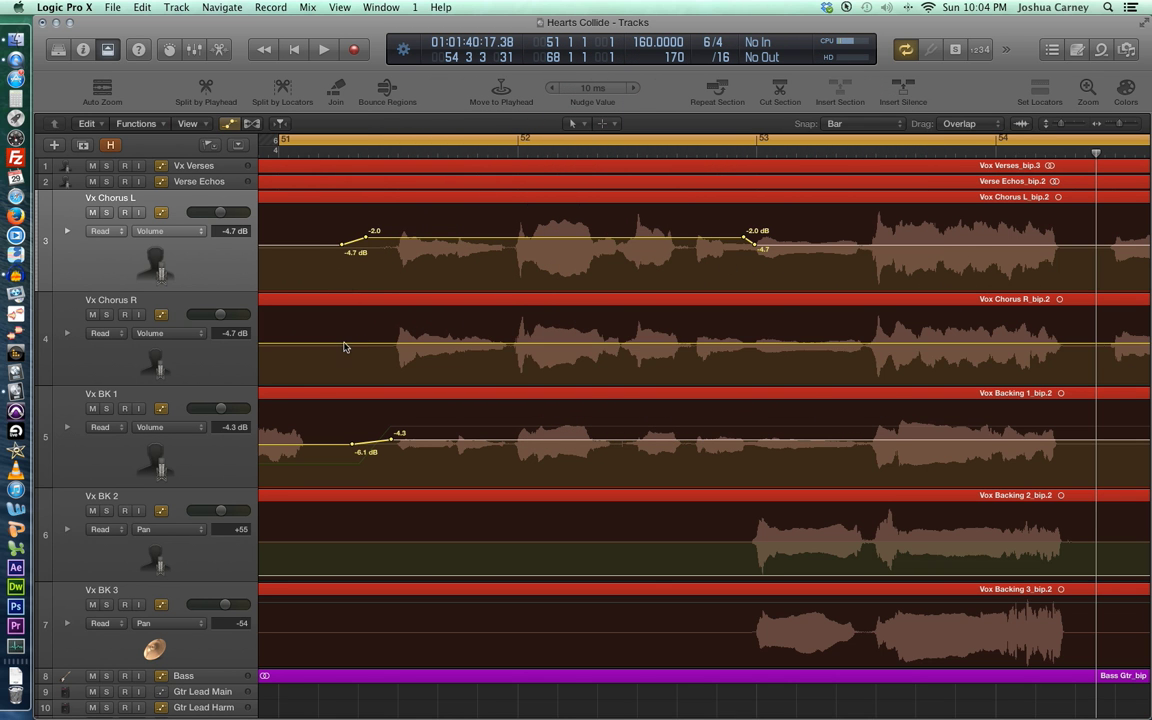
pyautogui.click(372, 343)
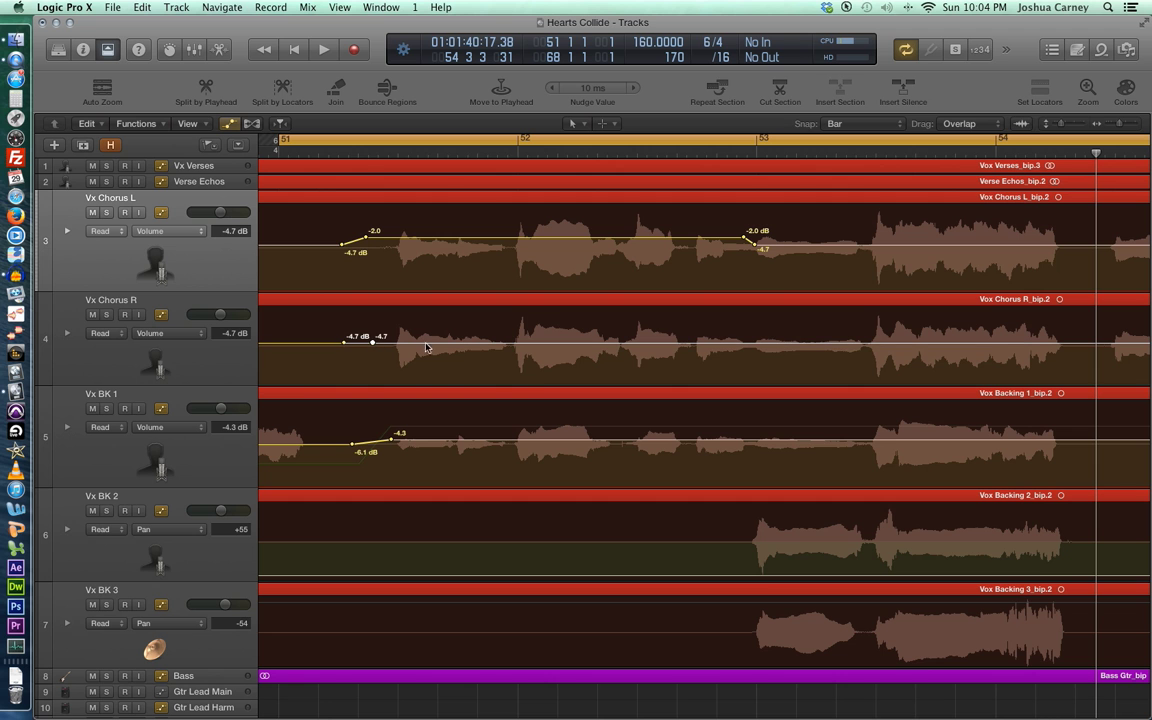
pyautogui.click(757, 343)
pyautogui.click(747, 342)
pyautogui.moveTo(693, 345); pyautogui.dragTo(693, 339)
pyautogui.press('space')
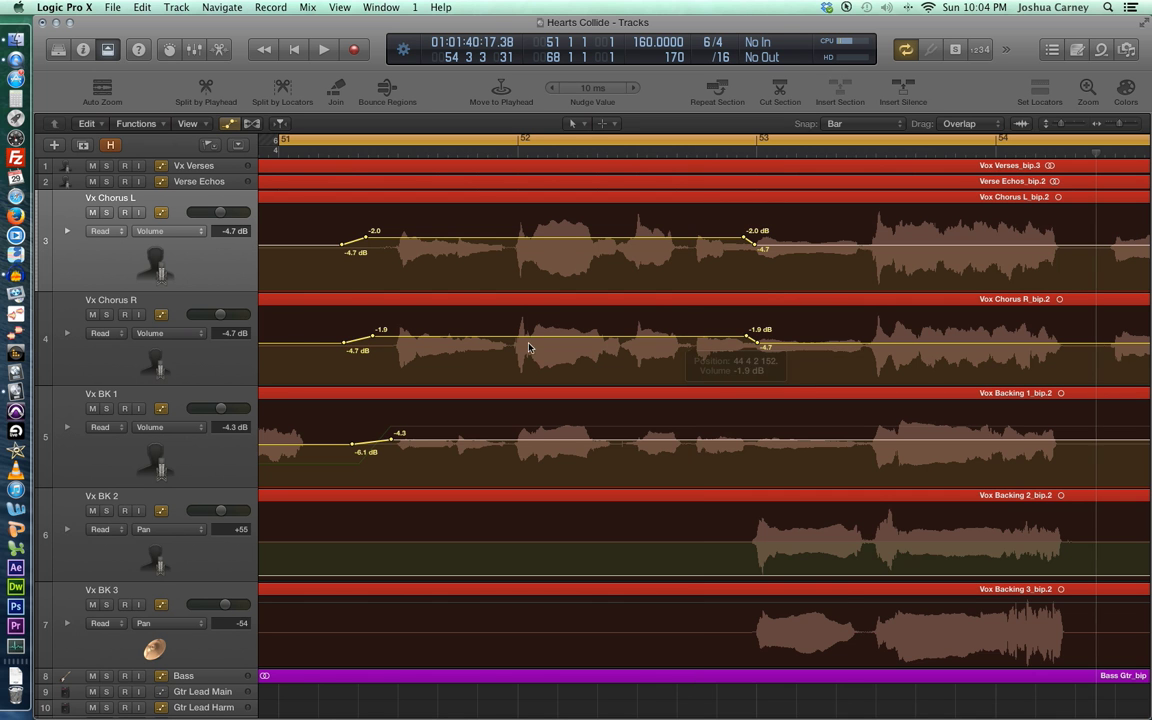
# - Enlarge the Vx Chorus R track's height and fine-tune its raised volume section to -2.0 dB
pyautogui.moveTo(57, 450); pyautogui.dragTo(57, 495)
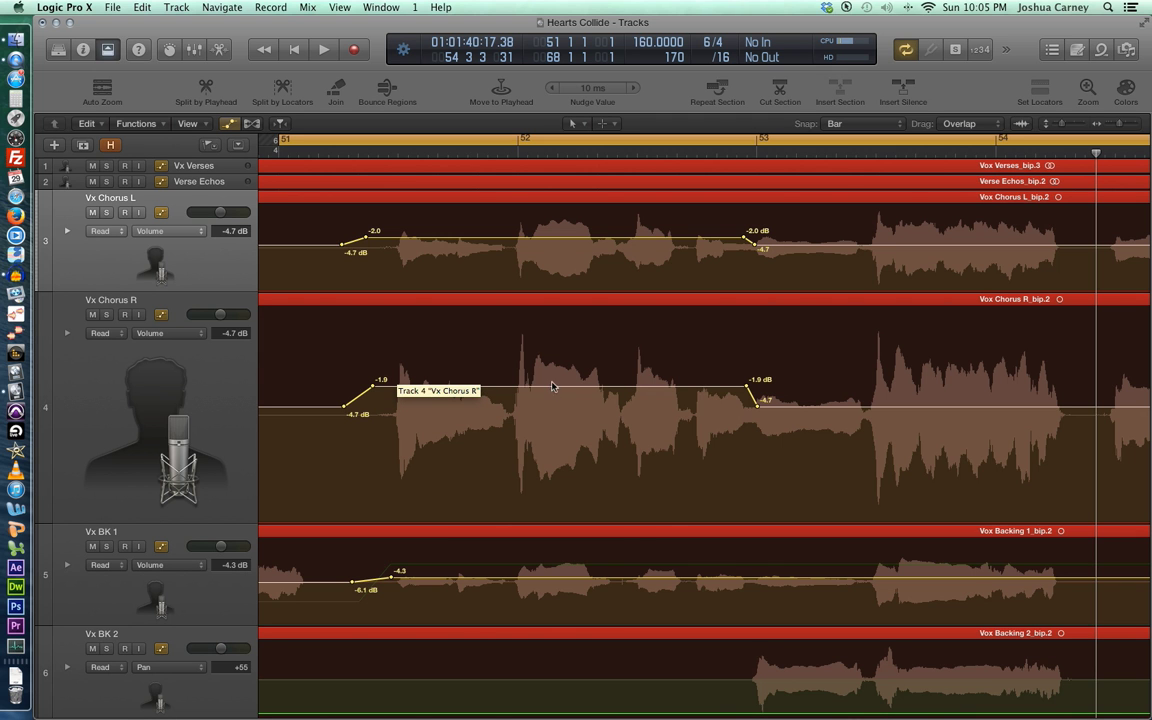
pyautogui.moveTo(535, 389); pyautogui.dragTo(537, 385)
pyautogui.press('space')
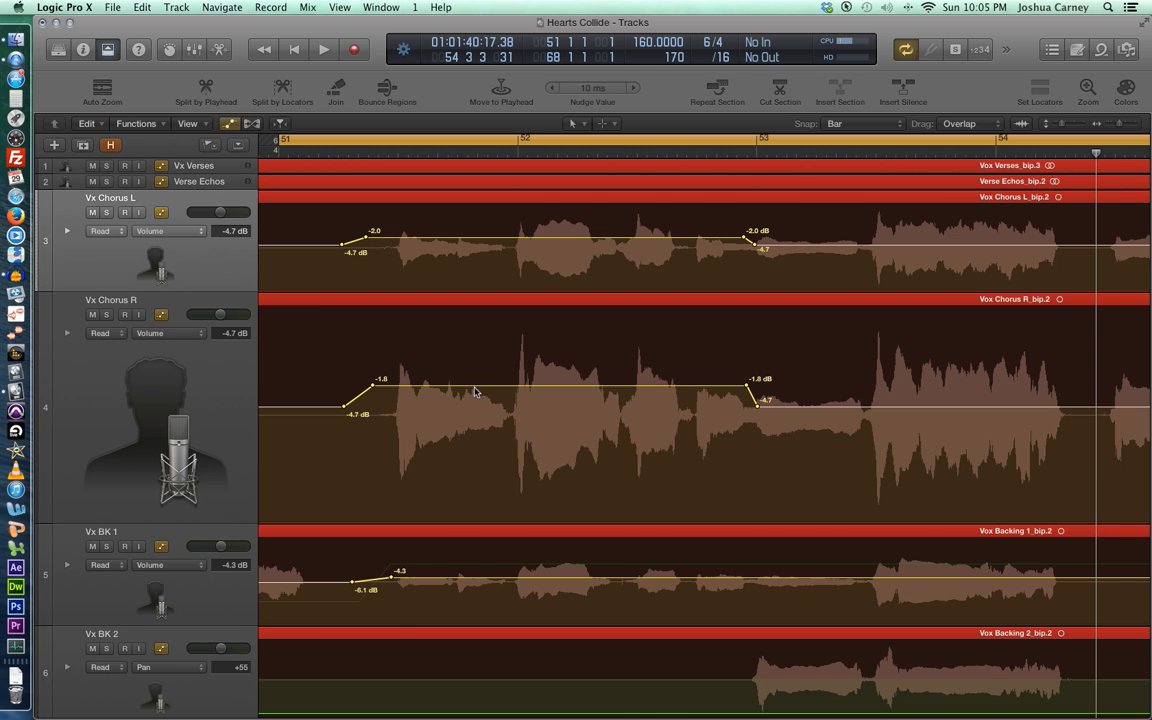
pyautogui.moveTo(476, 390)
pyautogui.mouseDown()
pyautogui.moveTo(474, 328)
pyautogui.moveTo(465, 578)
pyautogui.moveTo(471, 520)
pyautogui.moveTo(500, 538)
pyautogui.moveTo(457, 374)
pyautogui.moveTo(478, 623)
pyautogui.moveTo(457, 537)
pyautogui.mouseUp()
pyautogui.moveTo(455, 528); pyautogui.dragTo(441, 389)
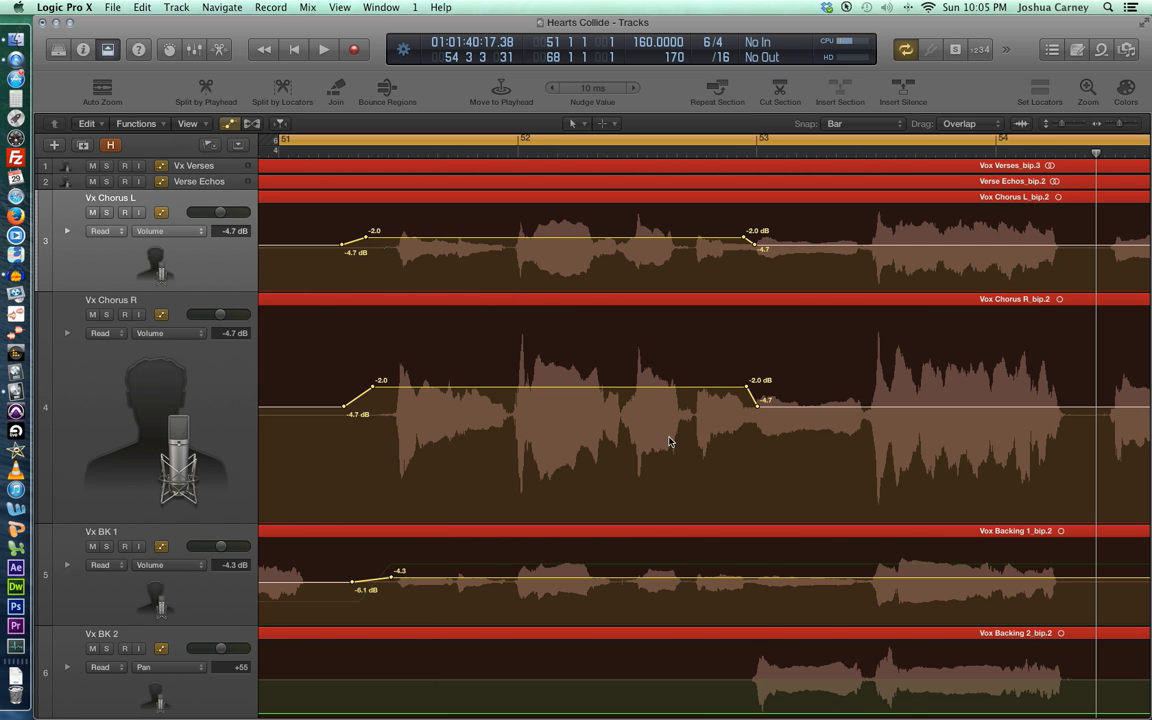
# - Enlarge the Vx Chorus L track's height and play back the chorus passage with the automated first phrase
pyautogui.moveTo(54, 298); pyautogui.dragTo(54, 338)
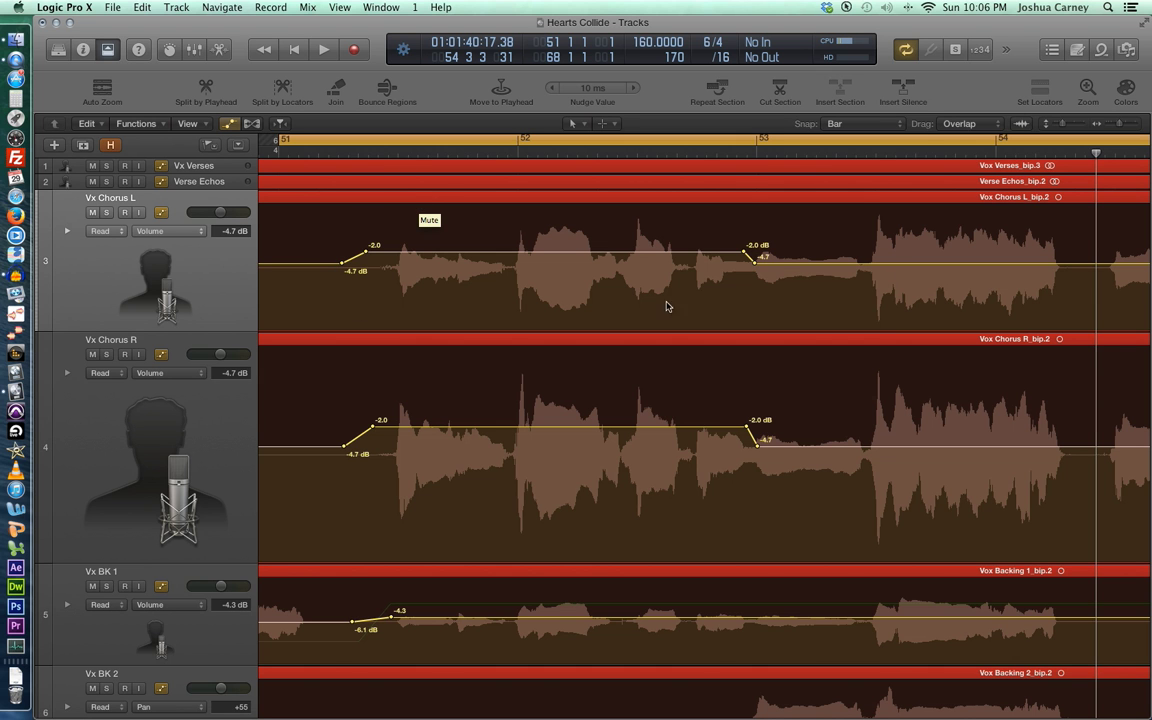
pyautogui.press('space')
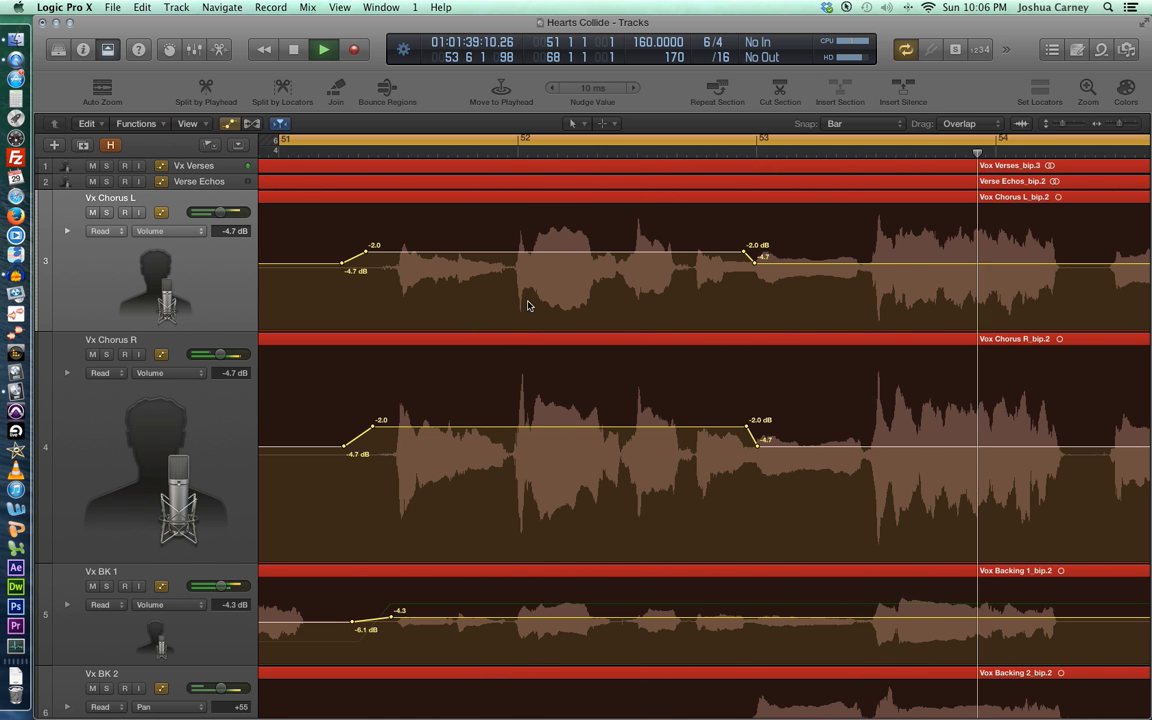
pyautogui.press('space')
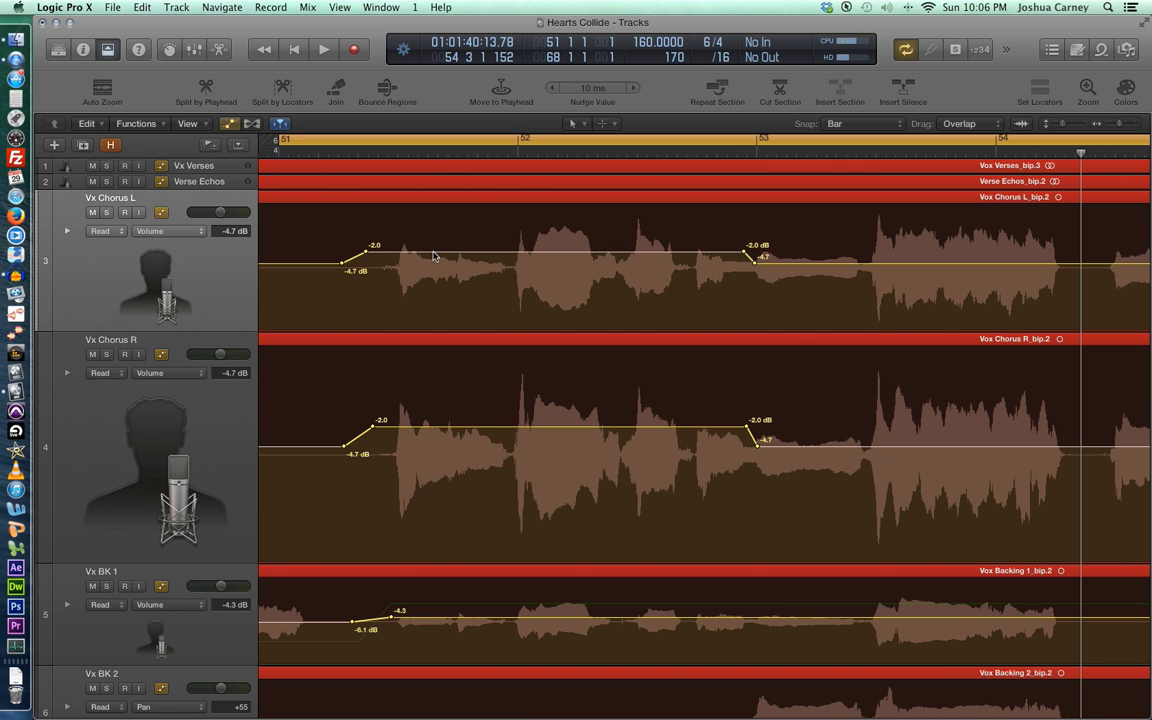
# - Raise the volume line between the two inner points to +0.3 dB on Vx Chorus L and Vx Chorus R, and play it back
pyautogui.moveTo(433, 256); pyautogui.dragTo(433, 238)
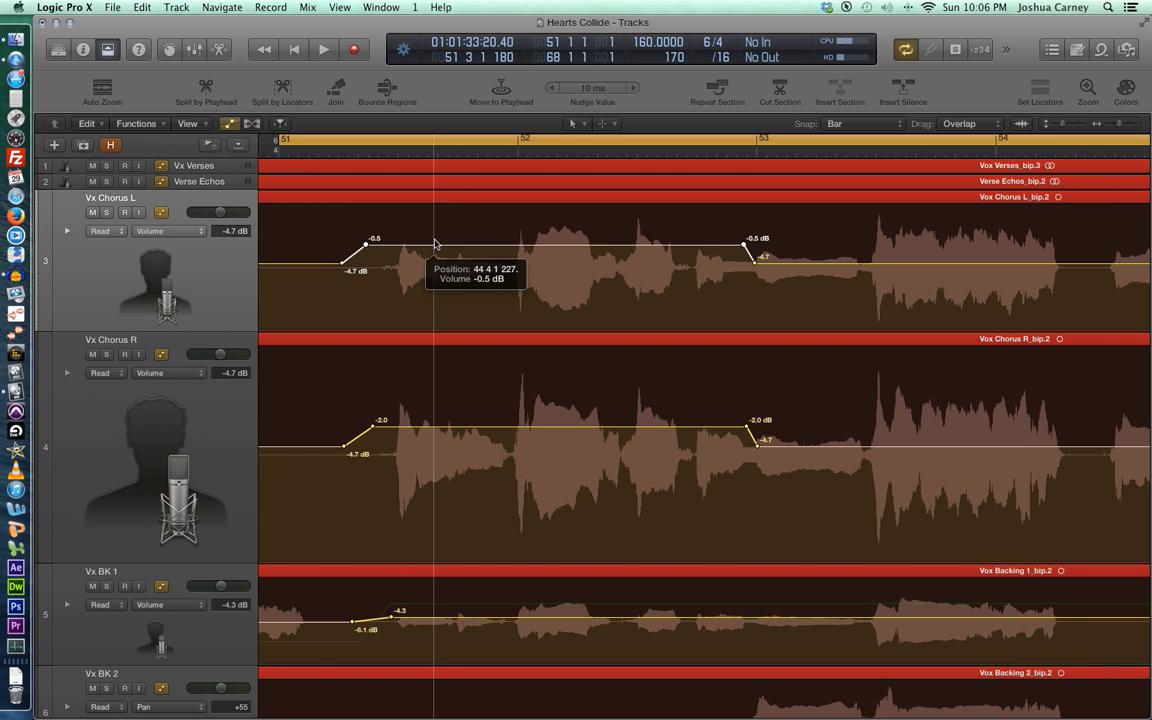
pyautogui.moveTo(454, 421); pyautogui.dragTo(455, 410)
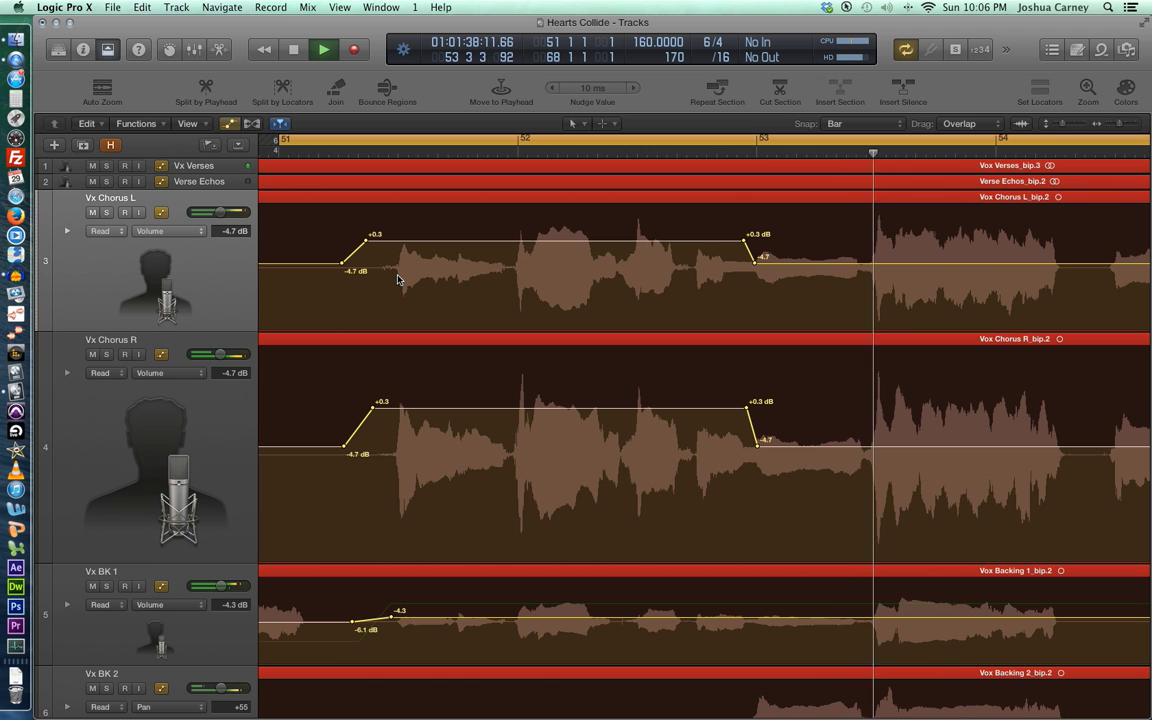
pyautogui.press('space')
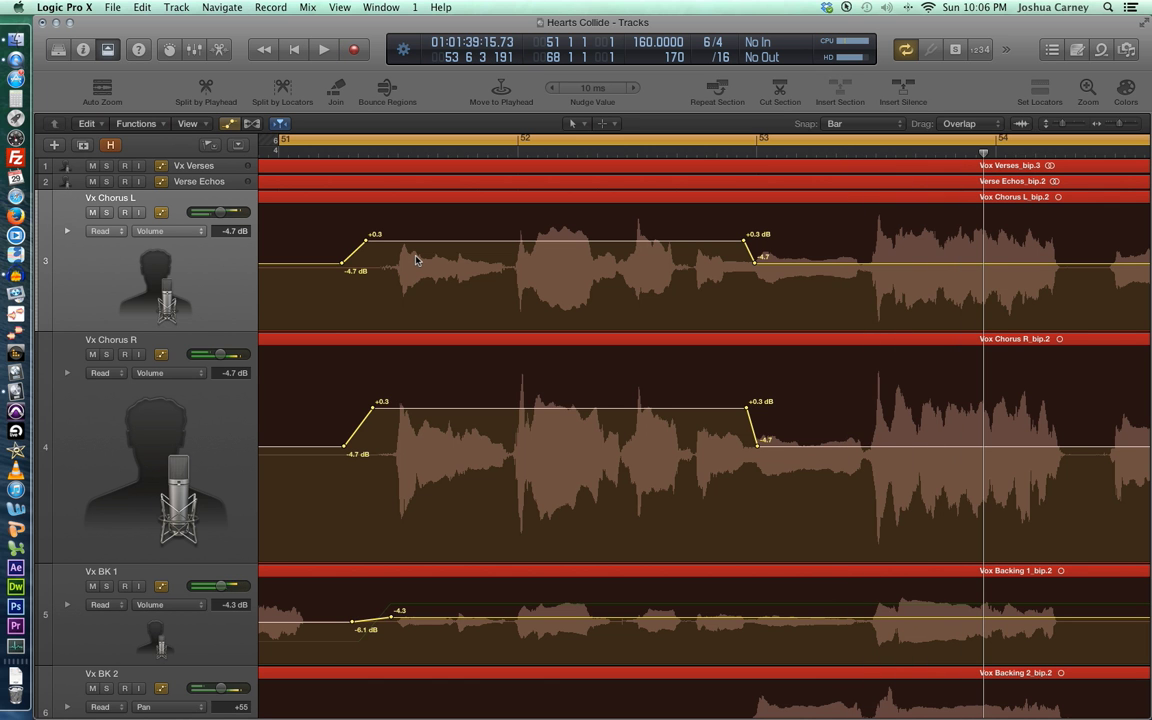
# - Examine the automation modes Read, Touch, Latch and Write available for Vx Chorus L, leaving the track on Read
pyautogui.click(187, 422)
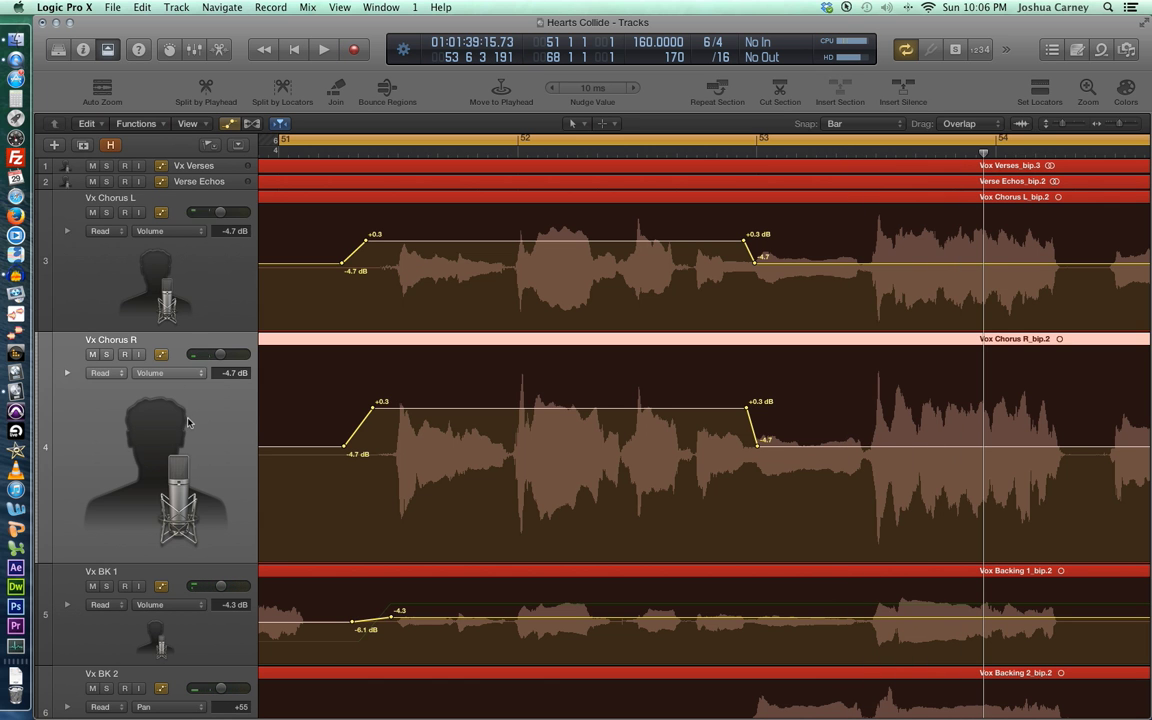
pyautogui.click(158, 299)
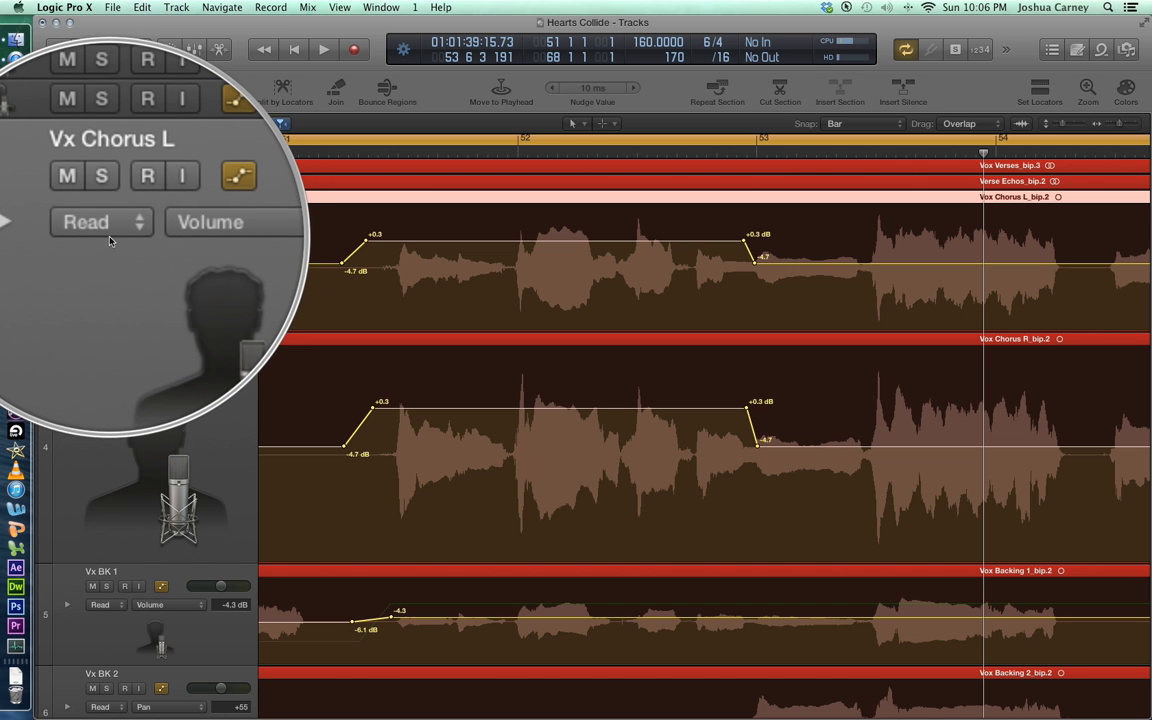
pyautogui.click(110, 239)
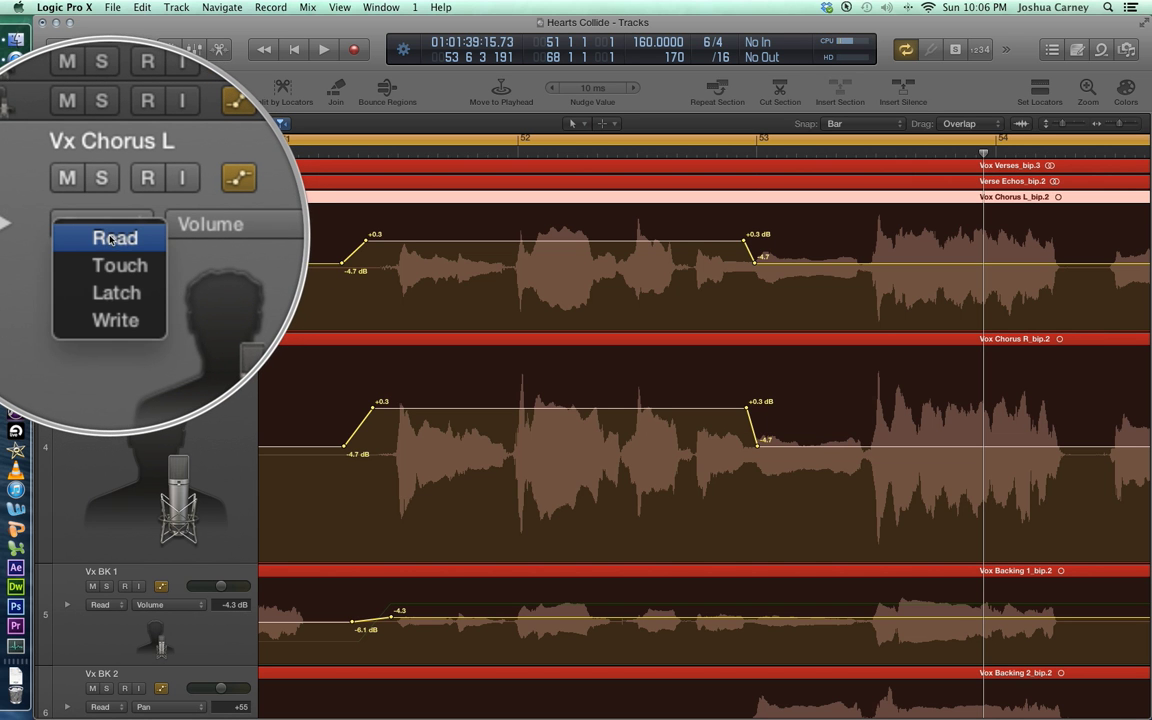
pyautogui.click(124, 239)
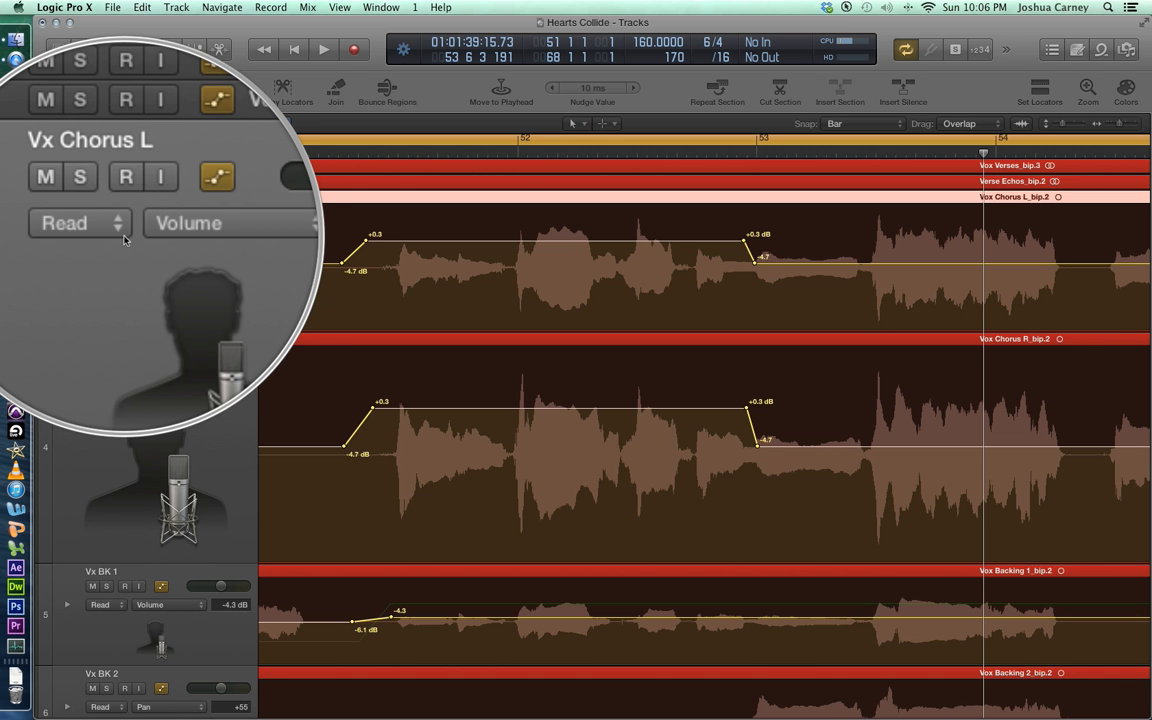
pyautogui.click(121, 239)
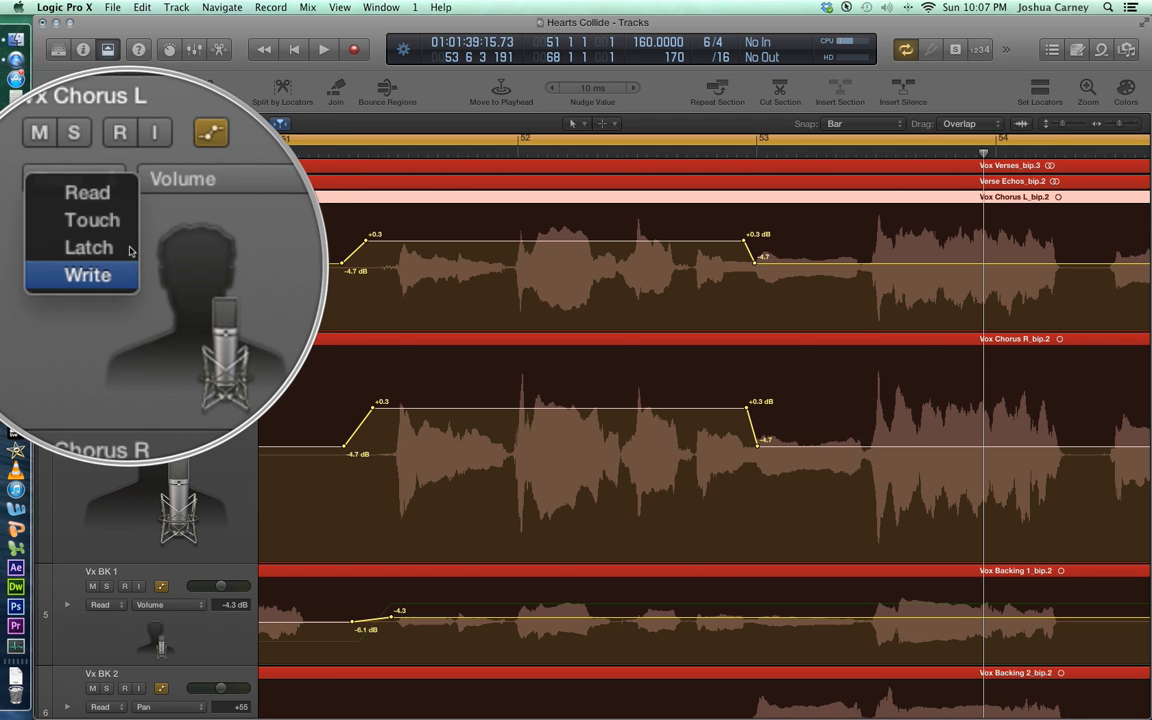
pyautogui.click(104, 231)
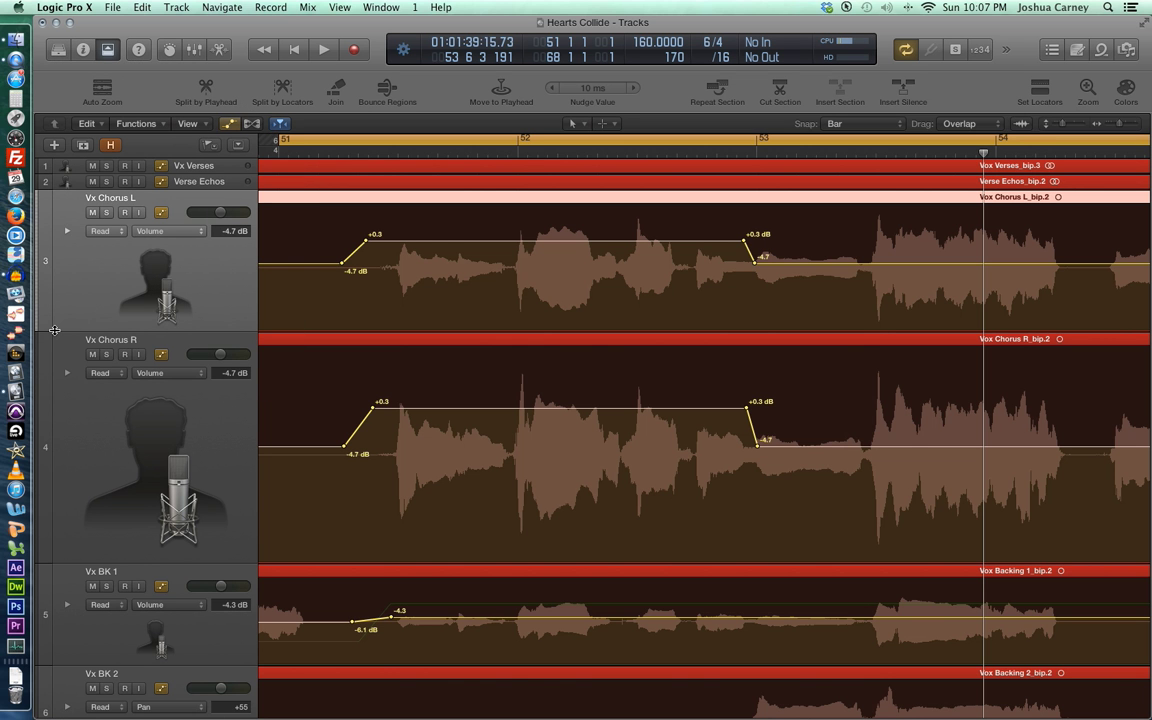
# - Open the Mixer to examine the automation mode and level readings of the two chorus vocal channels, and close it
pyautogui.press('super+2')
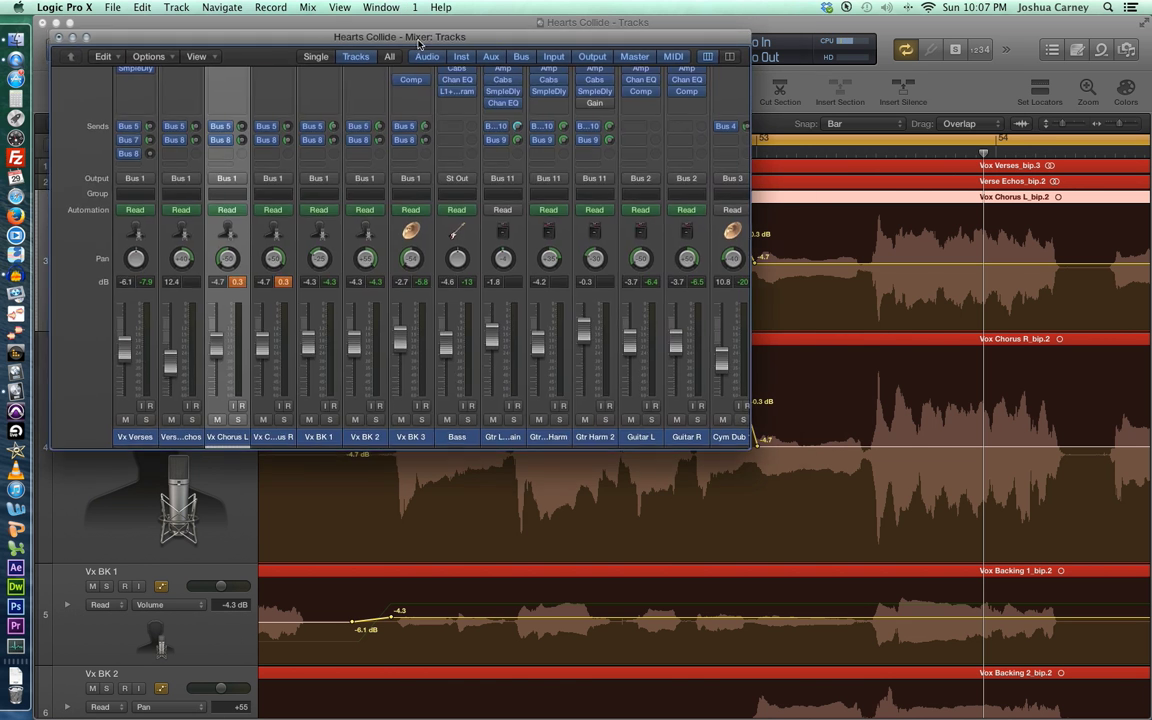
pyautogui.moveTo(416, 43); pyautogui.dragTo(543, 63)
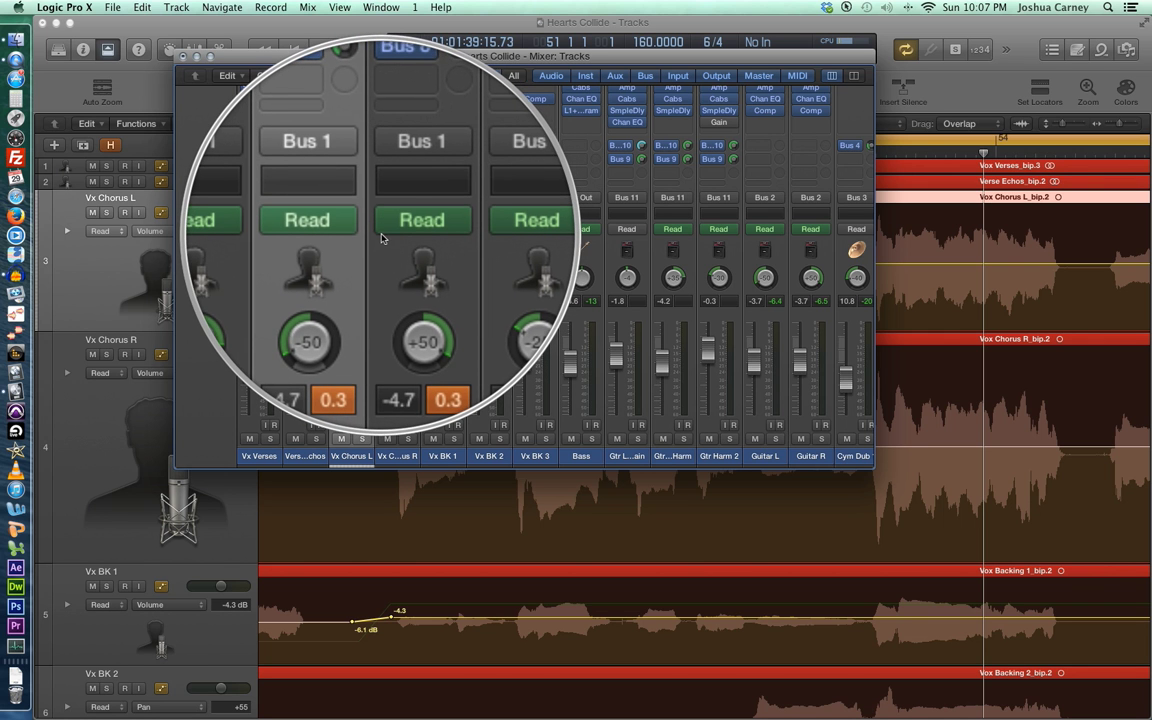
pyautogui.click(384, 229)
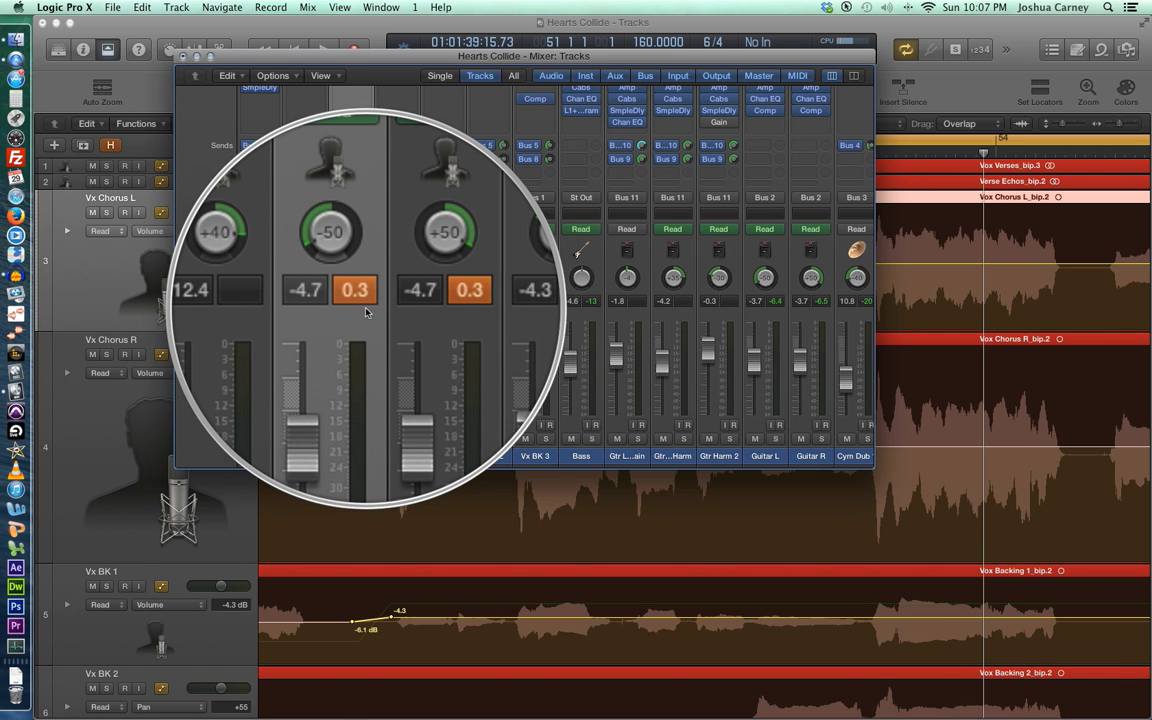
pyautogui.click(184, 57)
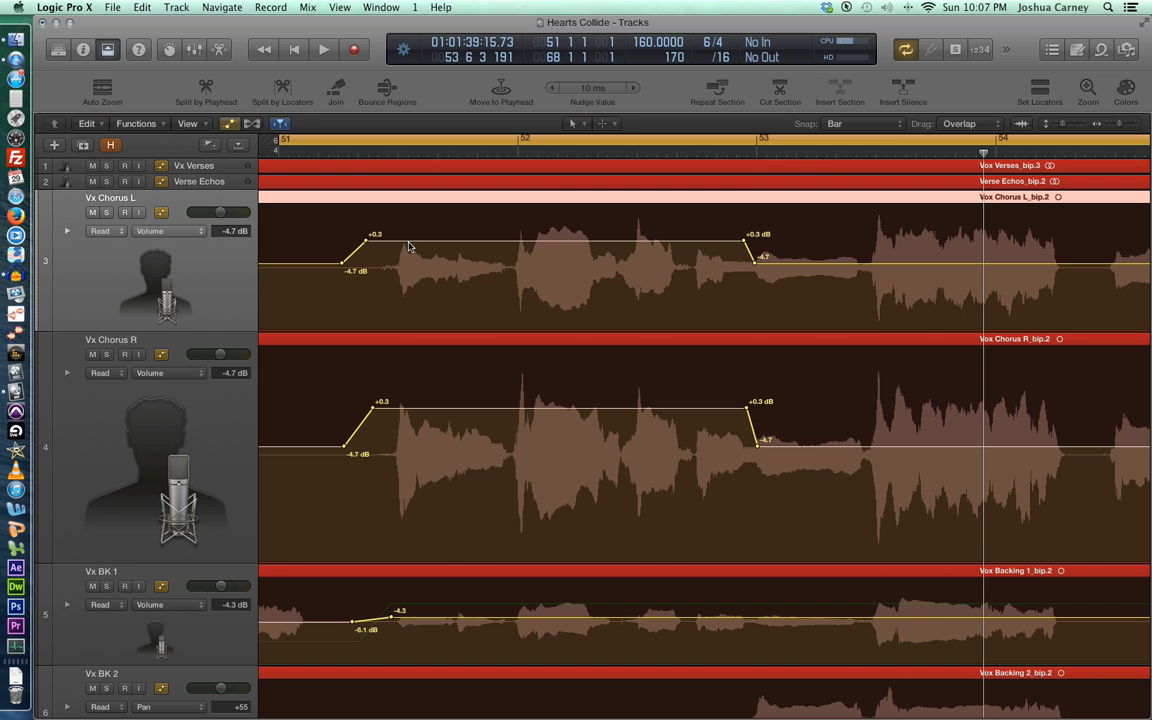
# - Undo a misplaced volume change on Vx Chorus L and lower the raised sections on Vx Chorus L and R to -0.1 dB
pyautogui.moveTo(409, 248); pyautogui.dragTo(409, 249)
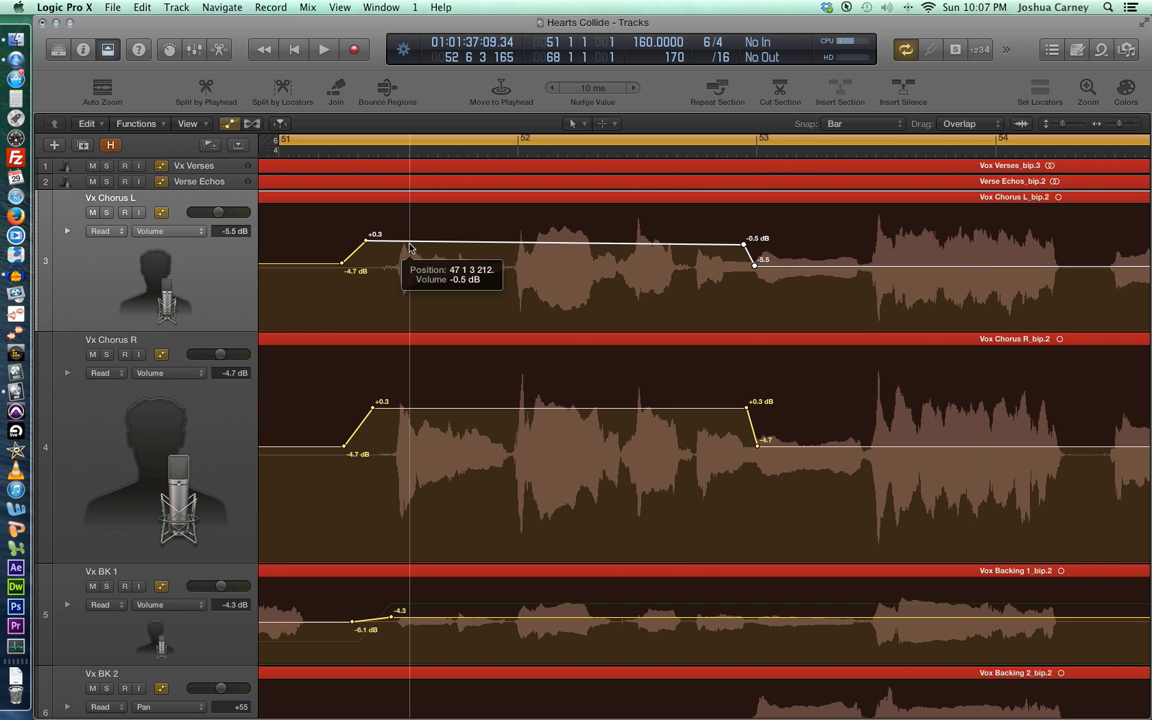
pyautogui.press('super+z')
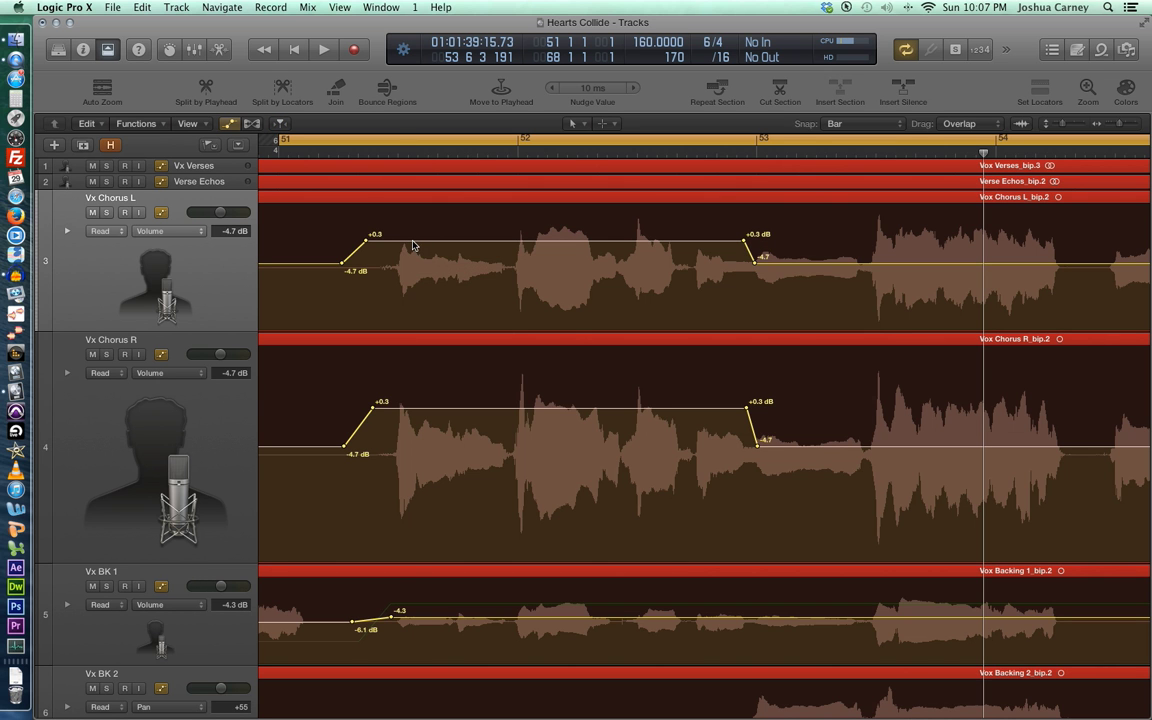
pyautogui.rightClick(413, 244)
pyautogui.click(403, 245)
pyautogui.moveTo(403, 245); pyautogui.dragTo(403, 247)
pyautogui.moveTo(437, 410); pyautogui.dragTo(545, 423)
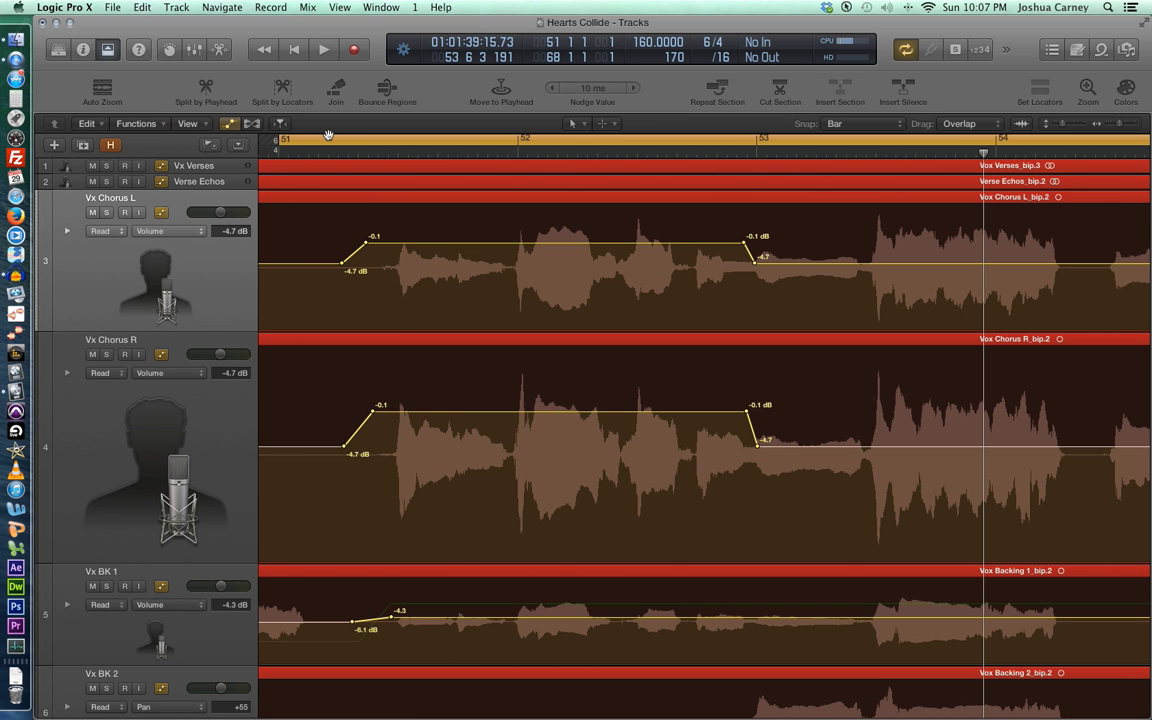
# - Play back the chorus from bar 51 with the timeline widened to show the following phrases
pyautogui.press('space')
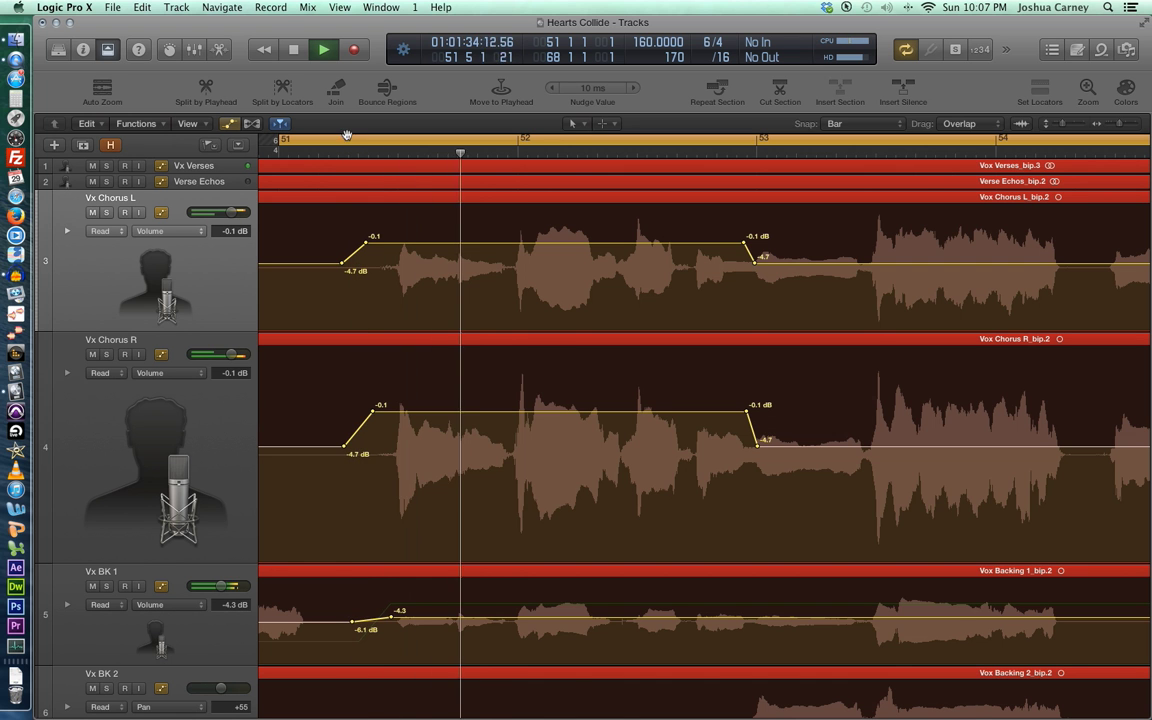
pyautogui.moveTo(1118, 123); pyautogui.dragTo(1100, 127)
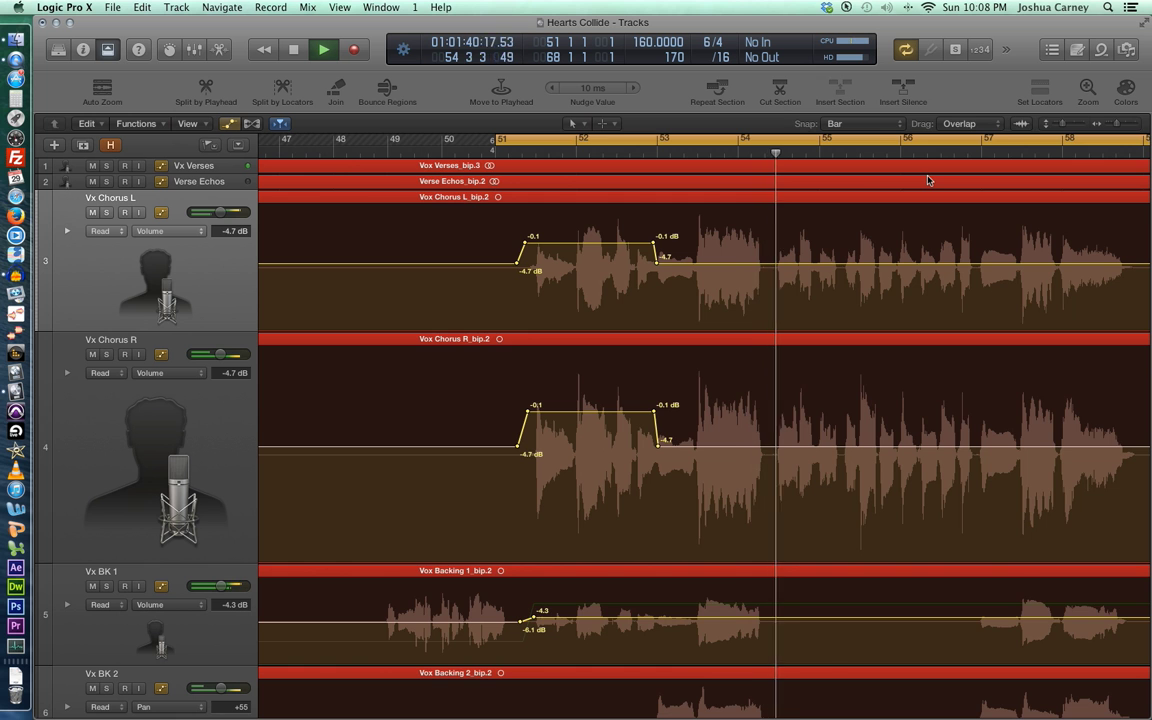
pyautogui.hscroll(5, 874, 216)
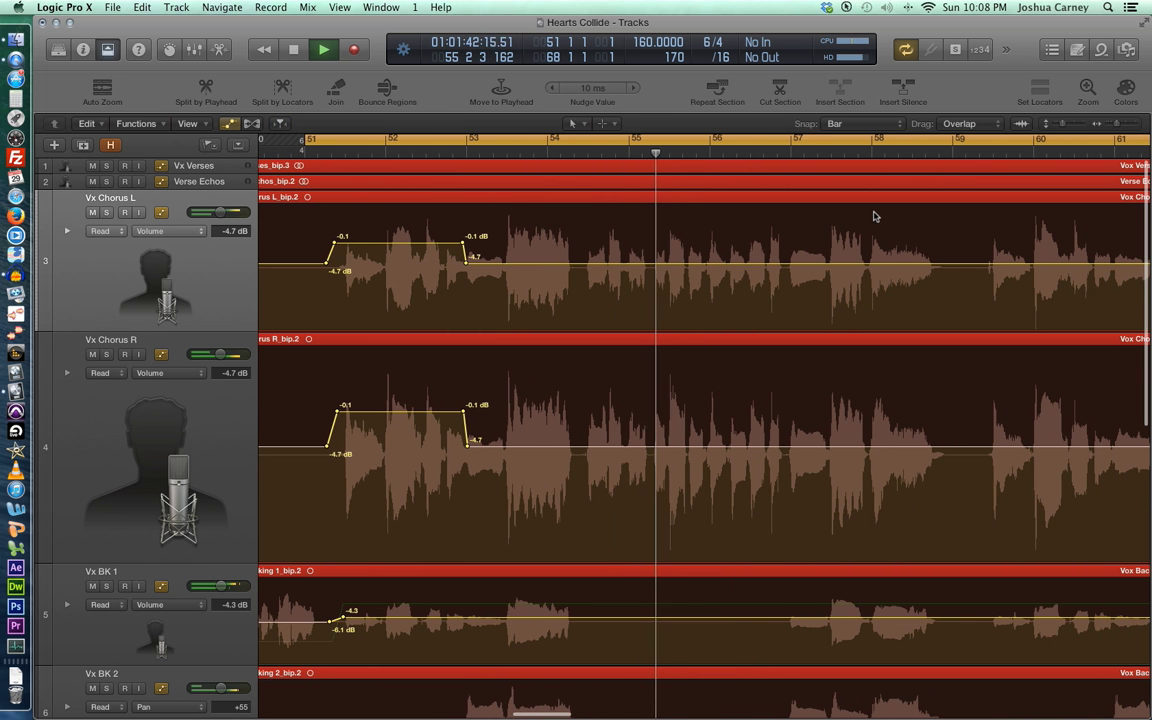
pyautogui.press('space')
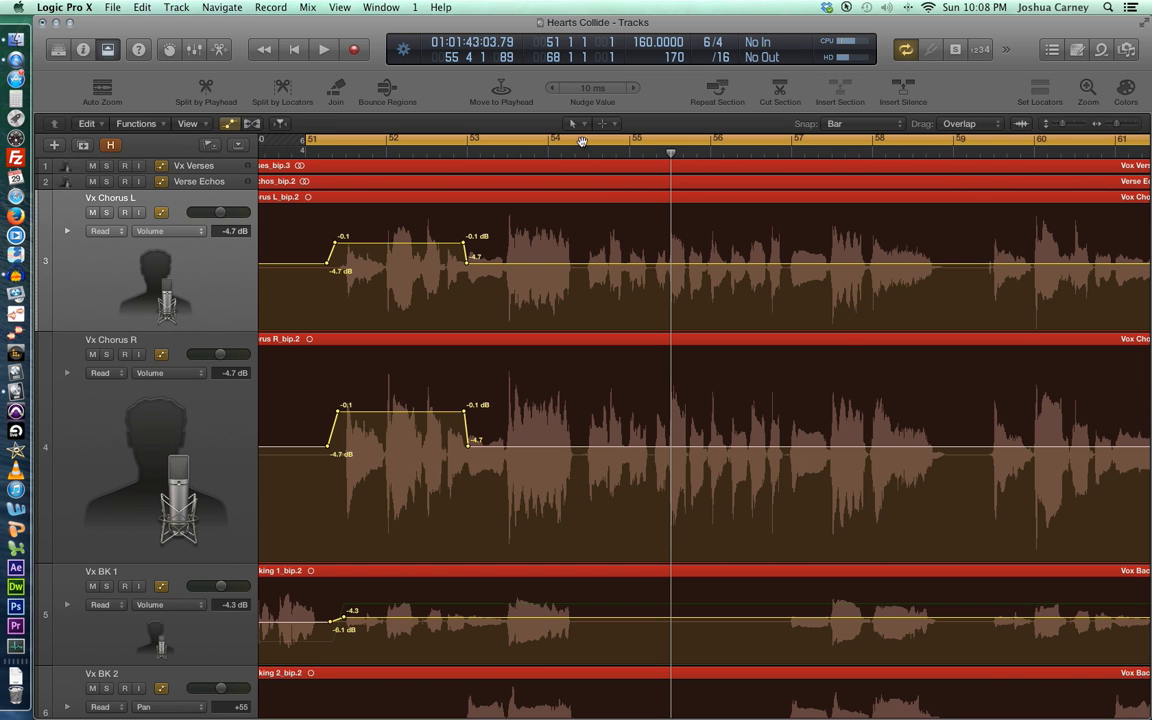
# - Turn off cycle playback and listen to the chorus on to bar 59
pyautogui.click(582, 141)
pyautogui.click(575, 153)
pyautogui.press('space')
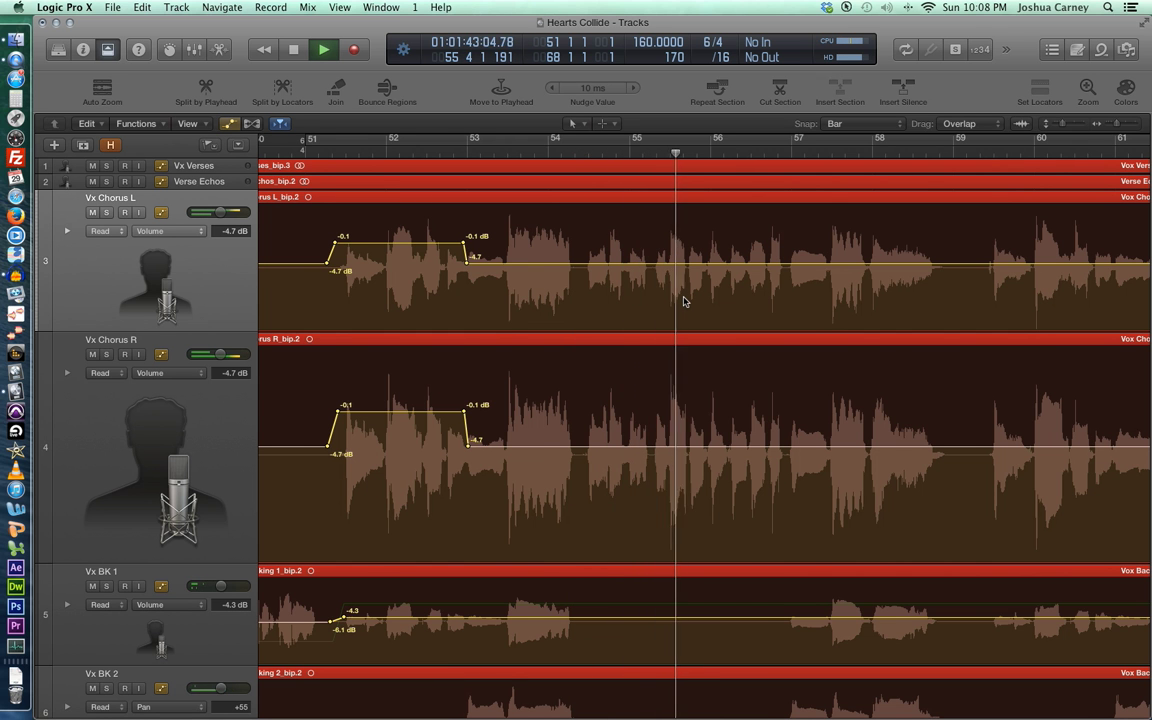
pyautogui.hscroll(3, 683, 301)
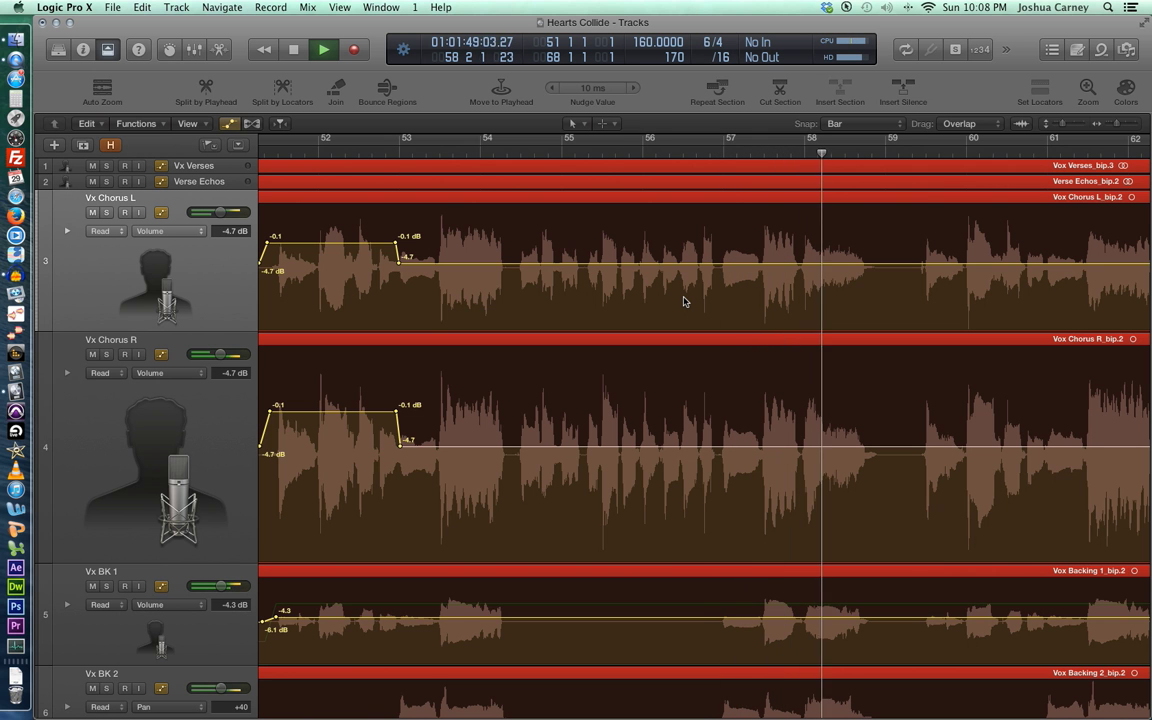
pyautogui.press('space')
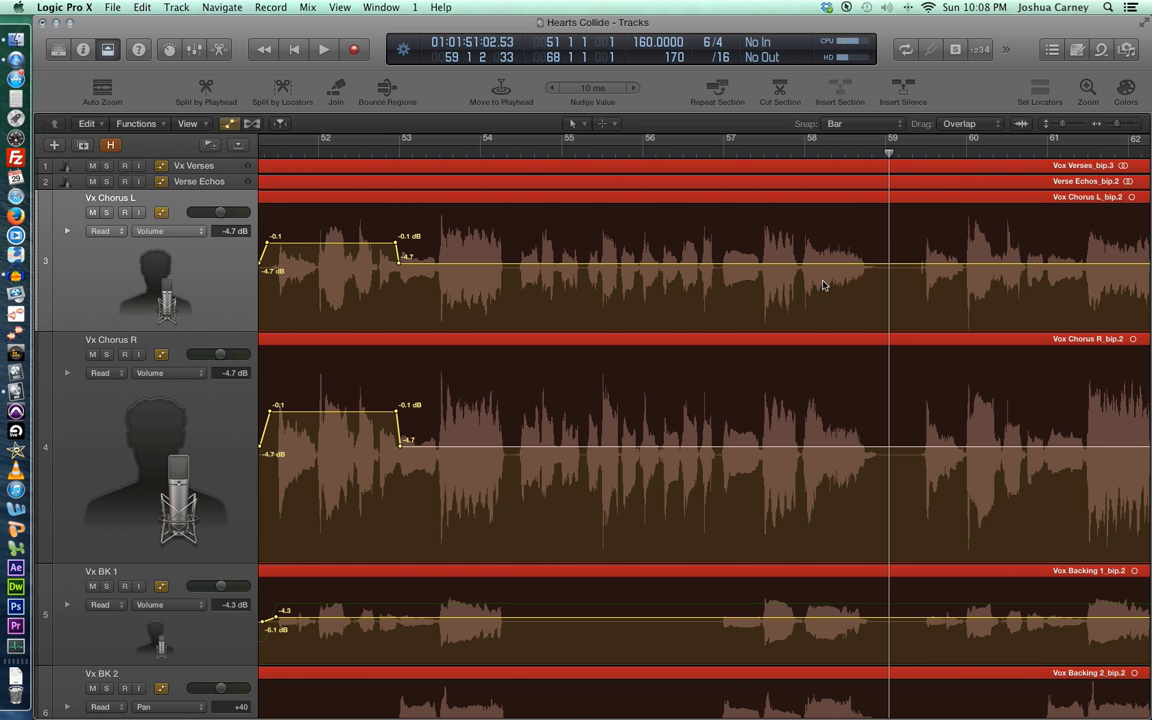
# - Return to the first chorus phrase and assign the Automation Select Tool as the secondary tool
pyautogui.scroll(-5, 825, 284)
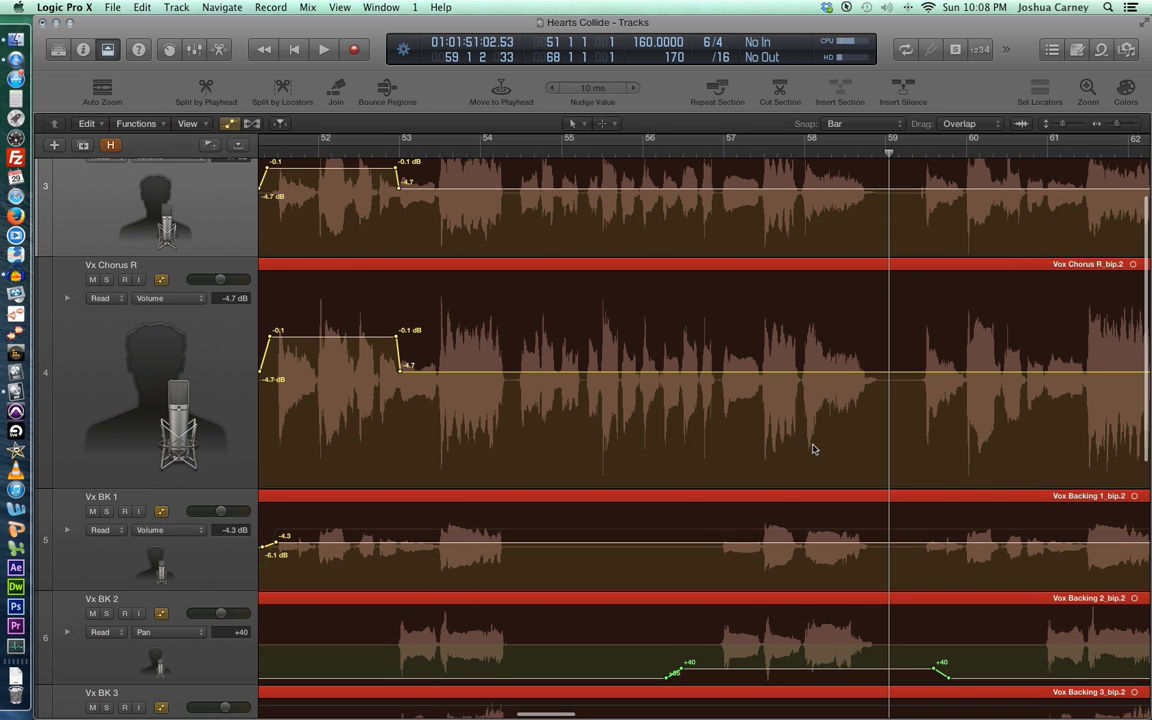
pyautogui.scroll(5, 812, 449)
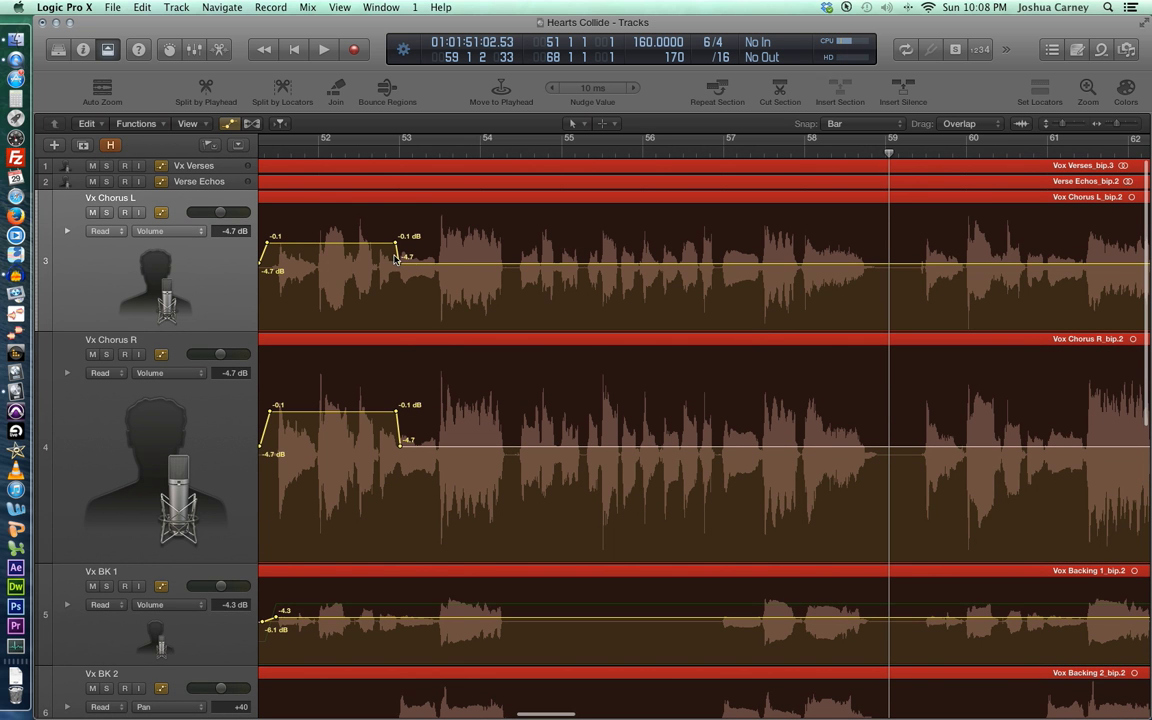
pyautogui.hscroll(-1, 700, 264)
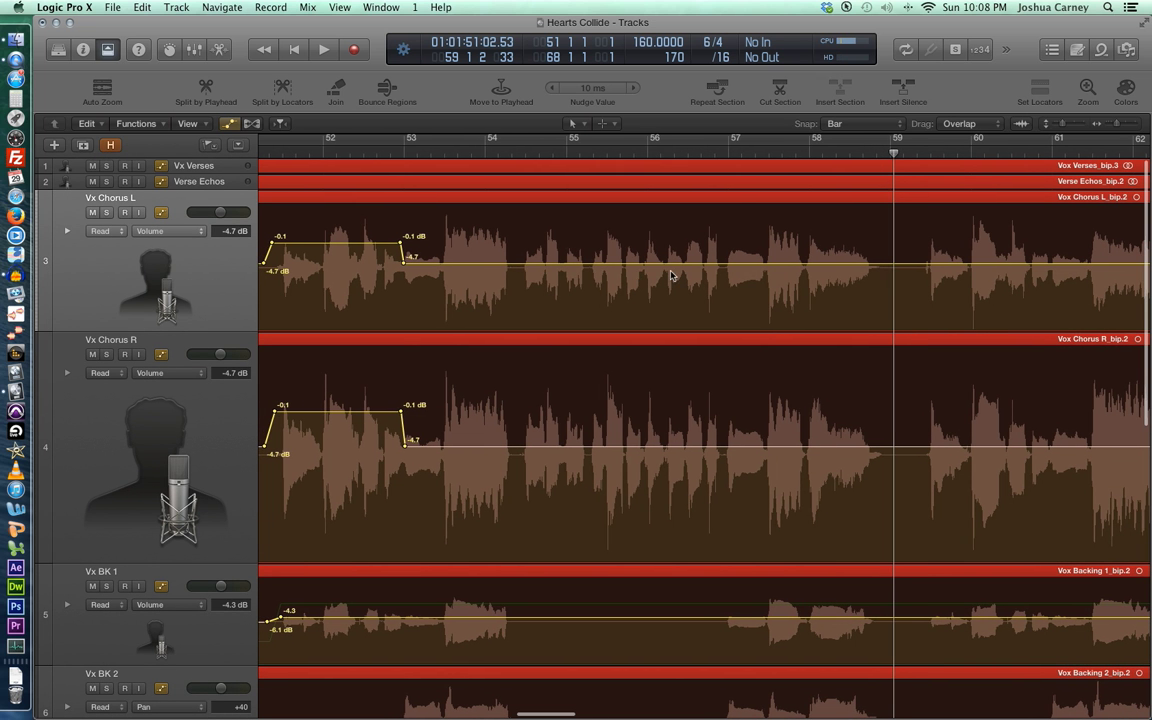
pyautogui.hscroll(-4, 650, 290)
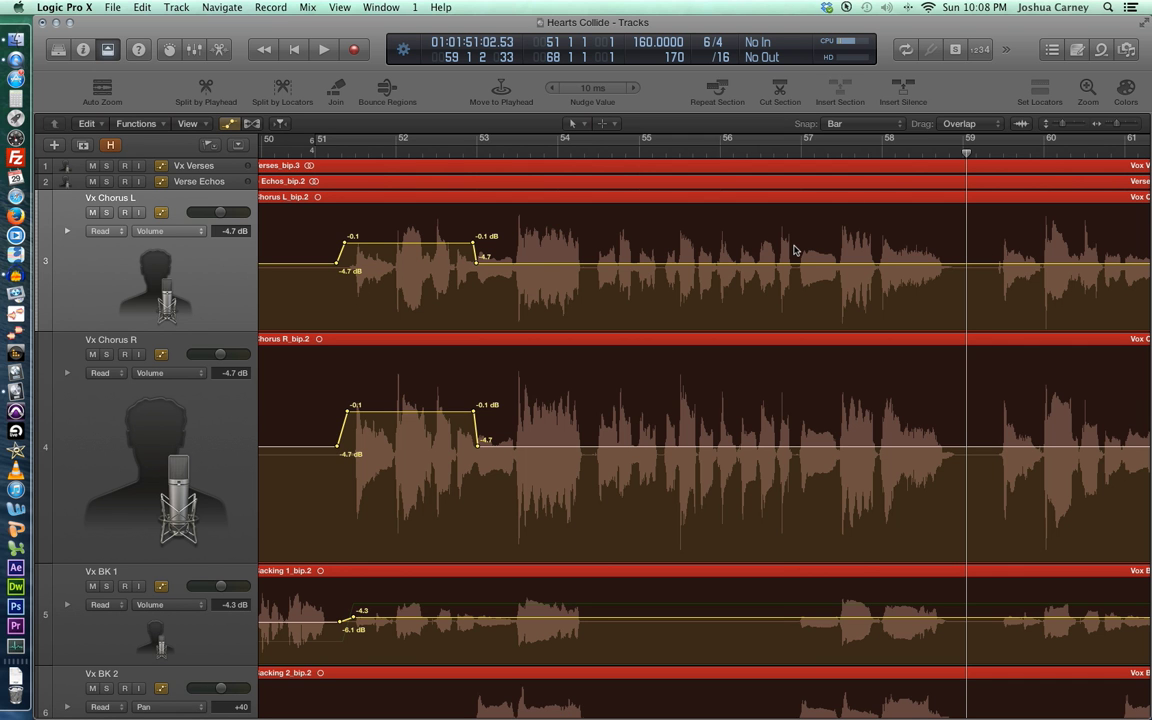
pyautogui.click(610, 124)
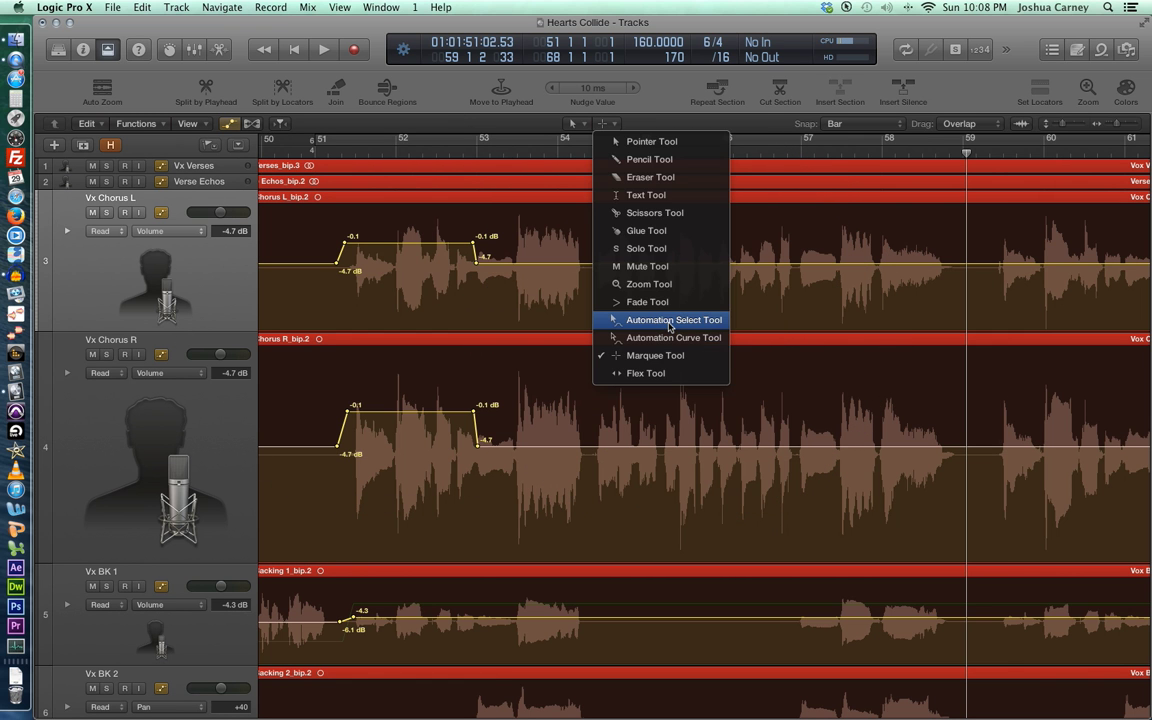
pyautogui.click(669, 320)
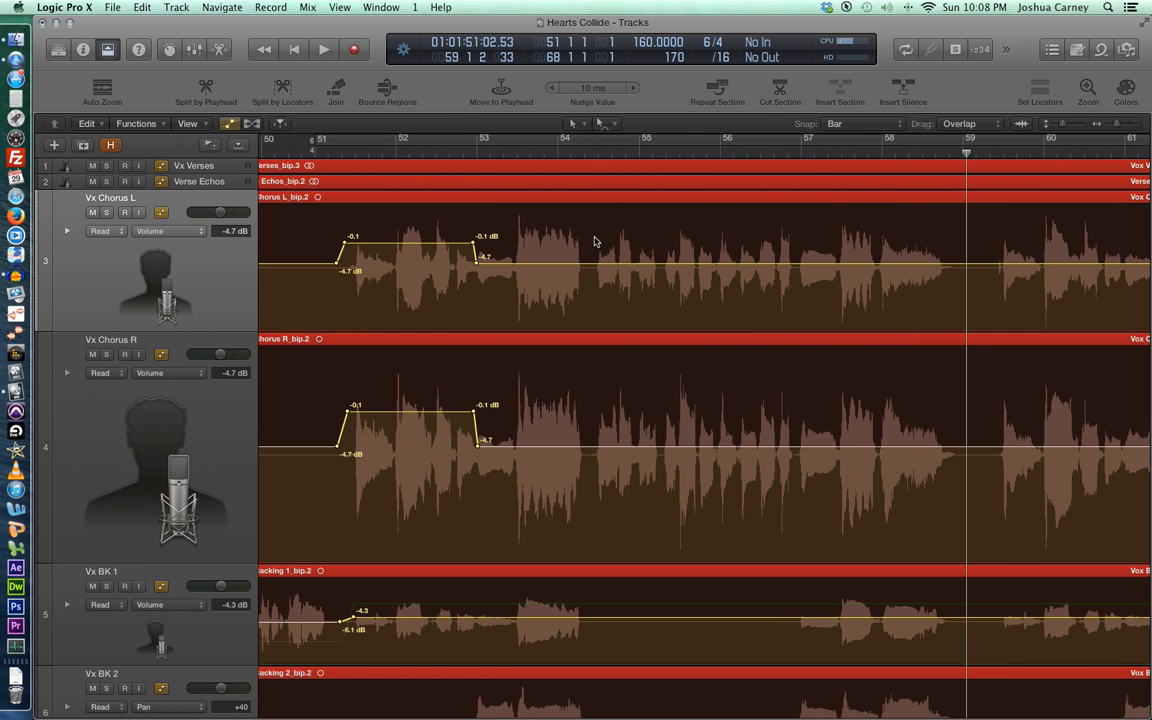
# - Select the four first-phrase volume points on Vx Chorus L, try shifting them so the ramp starts at bar 52, and undo the move
pyautogui.moveTo(536, 227); pyautogui.dragTo(315, 282)
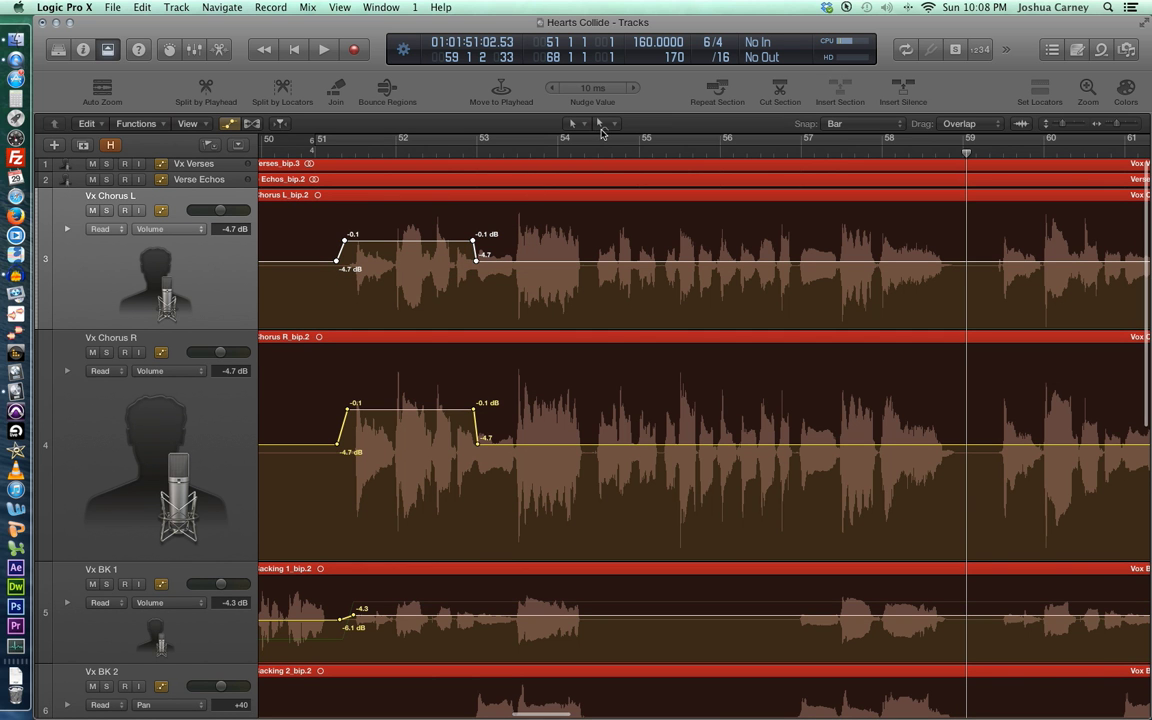
pyautogui.moveTo(408, 256); pyautogui.dragTo(470, 258)
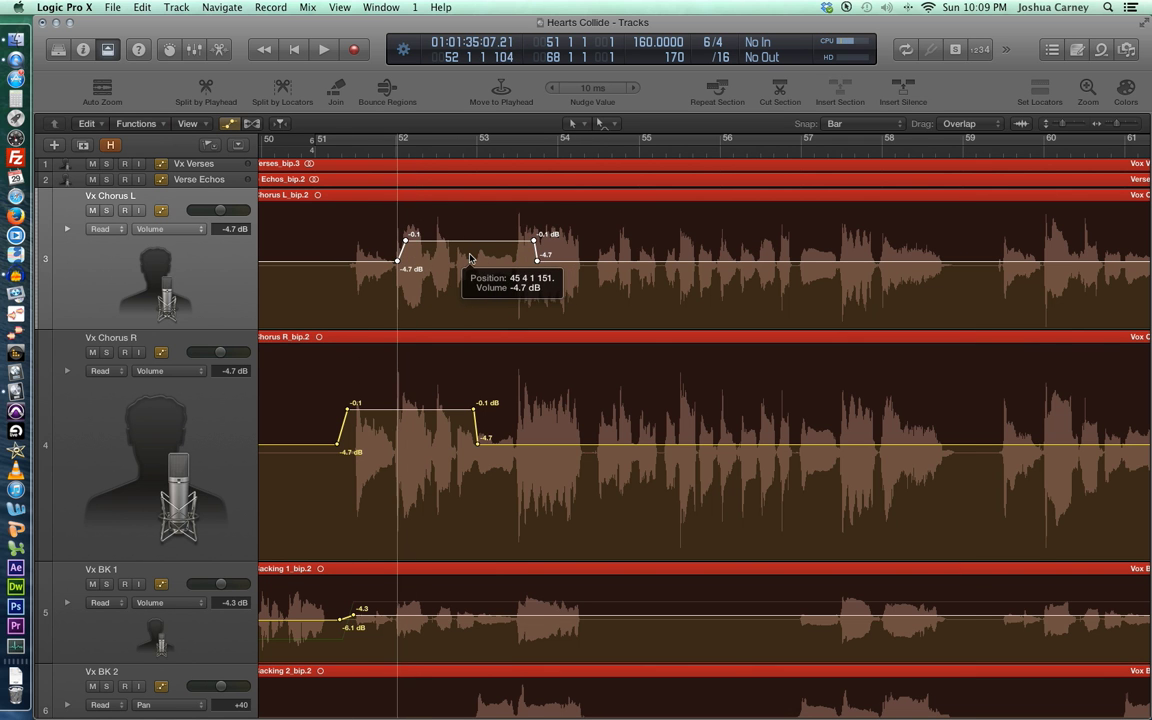
pyautogui.press('super+z')
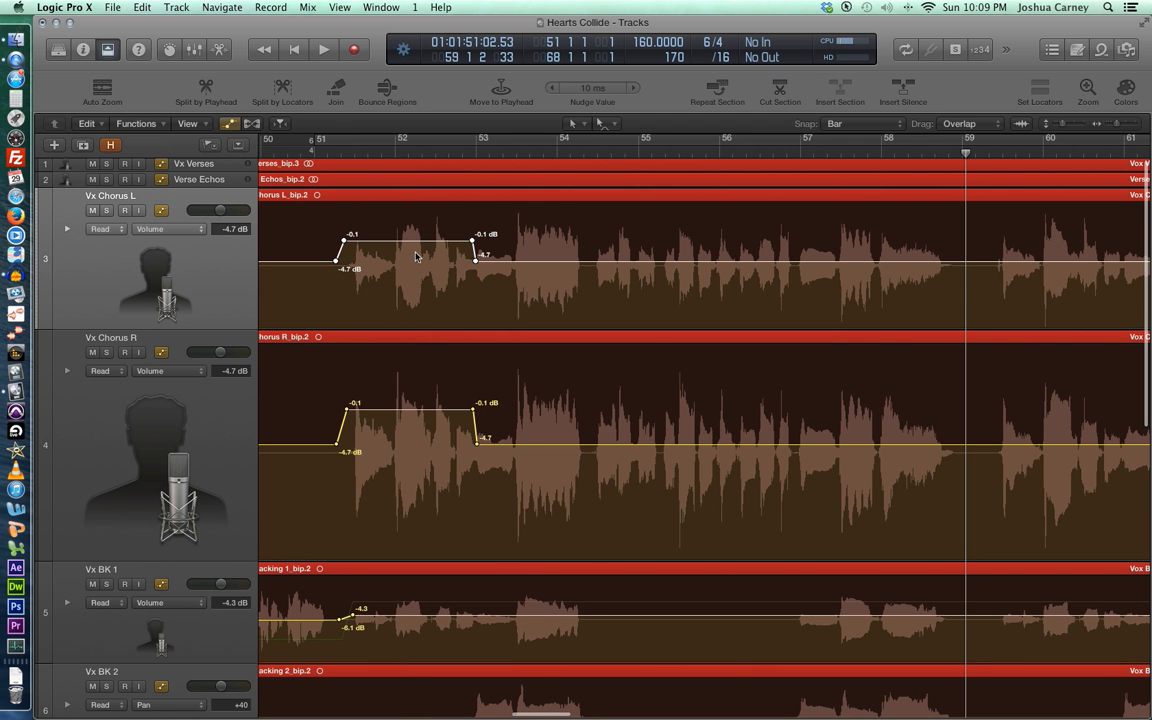
# - Copy the four first-phrase volume points on Vx Chorus L and Vx Chorus R to the second phrase, starting just past bar 54
pyautogui.moveTo(398, 253); pyautogui.dragTo(642, 253)
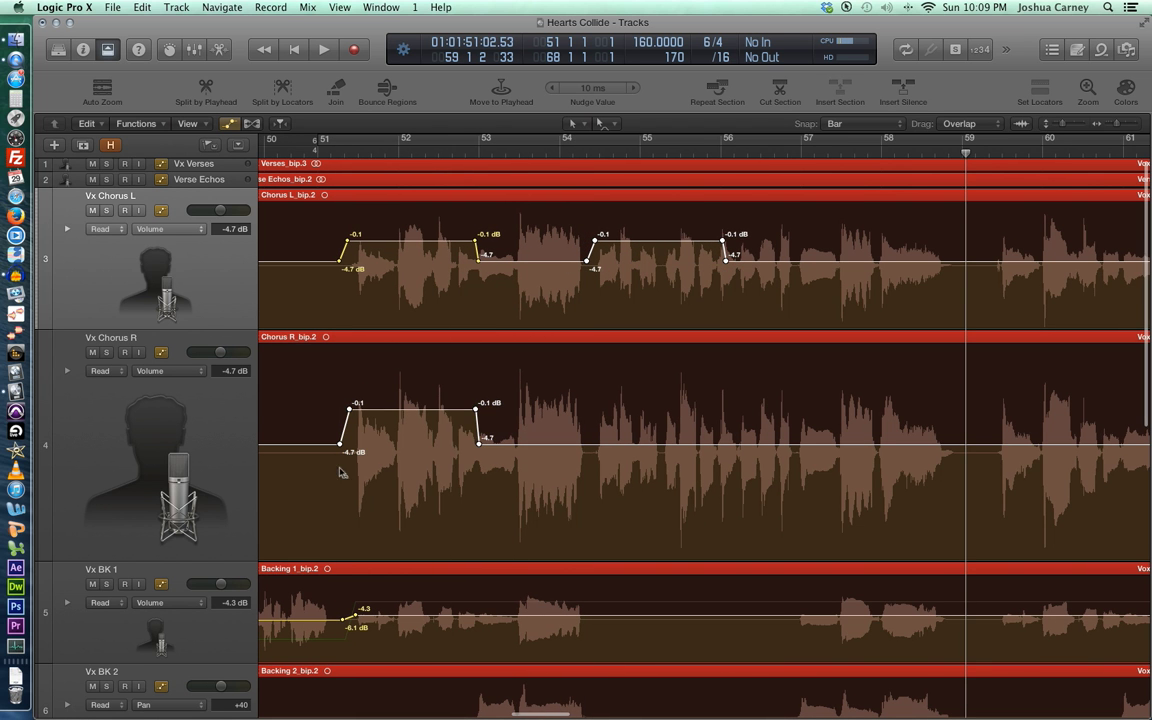
pyautogui.moveTo(330, 476); pyautogui.dragTo(628, 449)
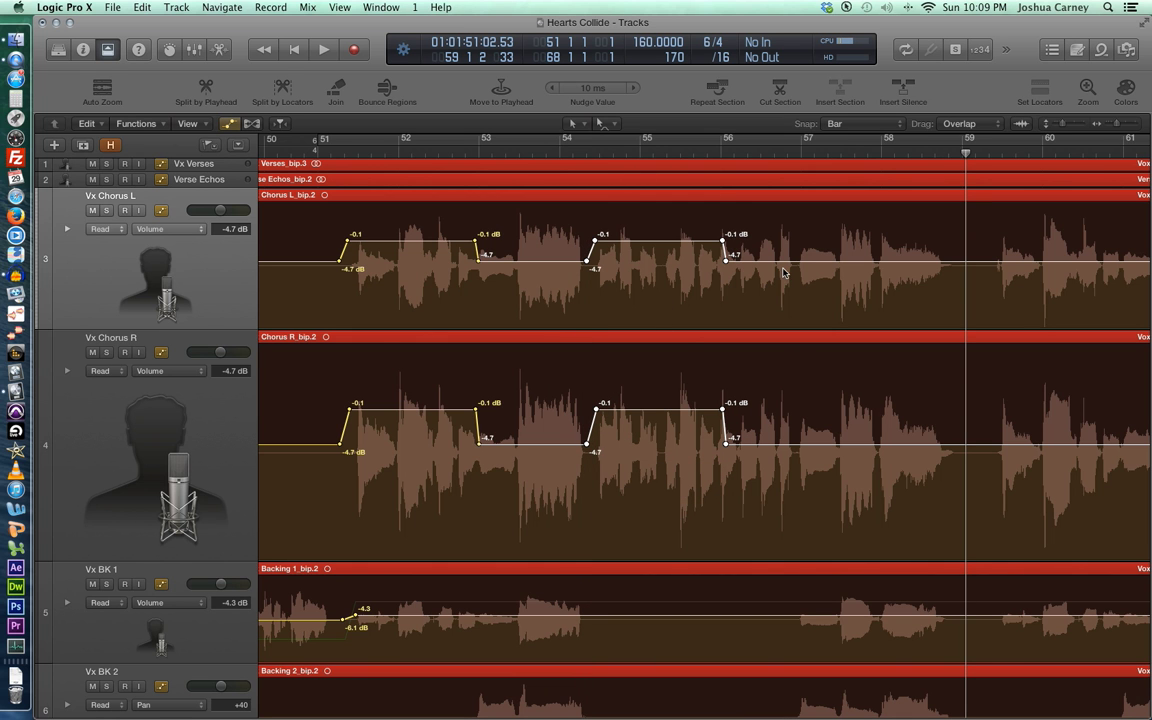
# - Extend the second phrase's -0.1 dB volume section on Vx Chorus L and R so that it drops at bar 57
pyautogui.click(698, 152)
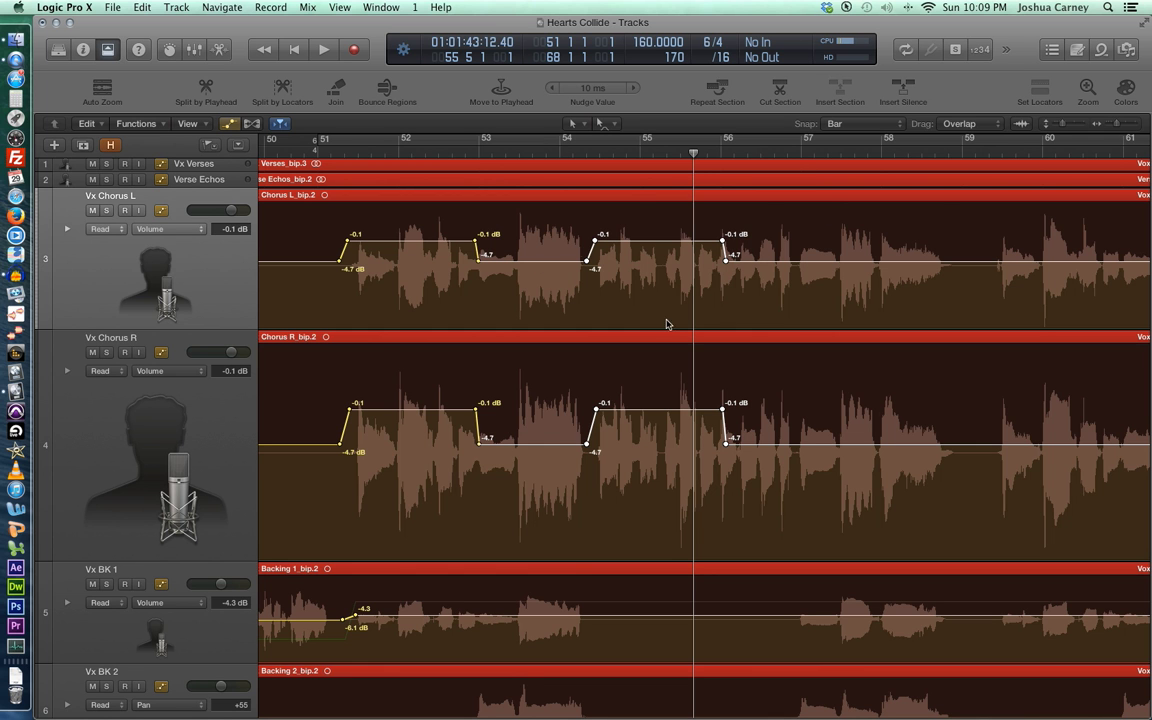
pyautogui.press('a')
pyautogui.press('super+Right')
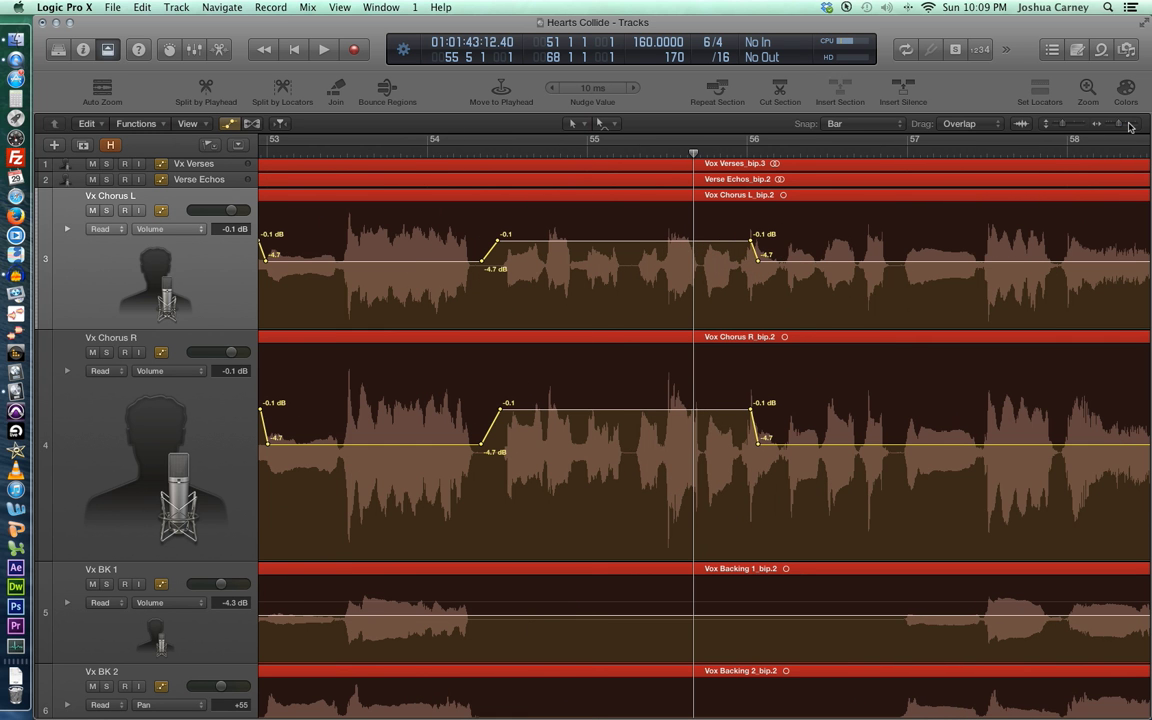
pyautogui.moveTo(757, 260); pyautogui.dragTo(899, 260)
pyautogui.moveTo(751, 241); pyautogui.dragTo(890, 241)
pyautogui.moveTo(760, 448); pyautogui.dragTo(907, 453)
pyautogui.moveTo(753, 410); pyautogui.dragTo(893, 411)
# - Turn on cycle playback and listen to the chorus from bar 51 to bar 59
pyautogui.click(1113, 128)
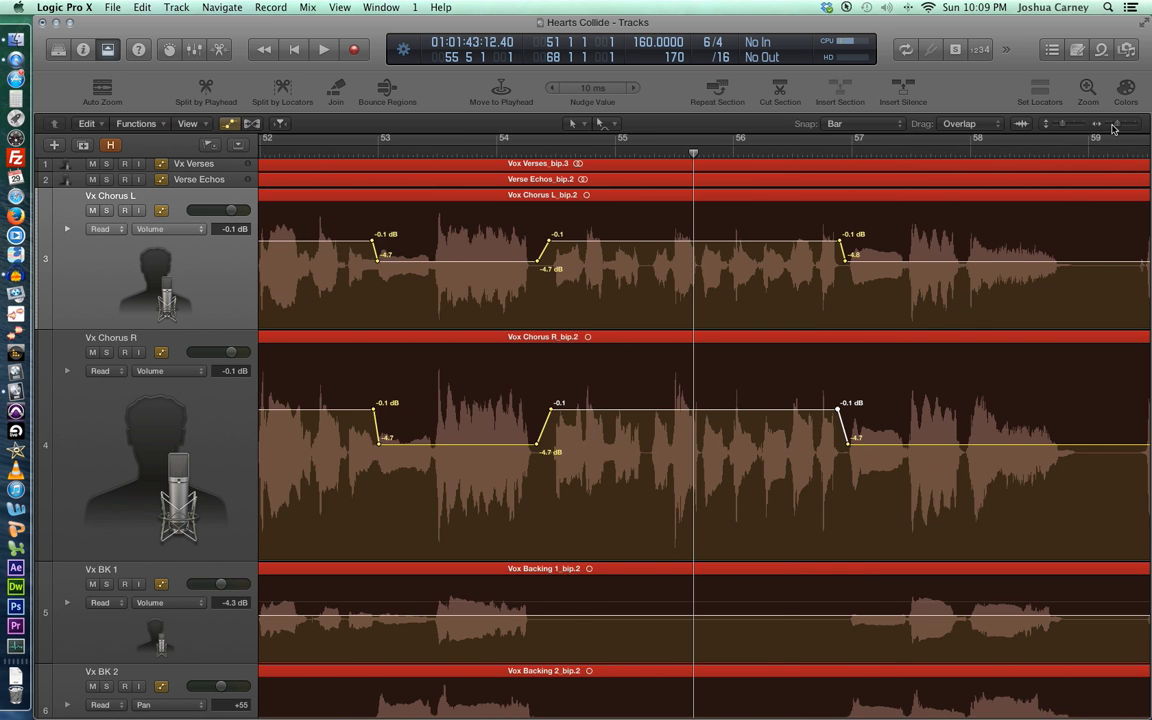
pyautogui.click(1113, 128)
pyautogui.press('c')
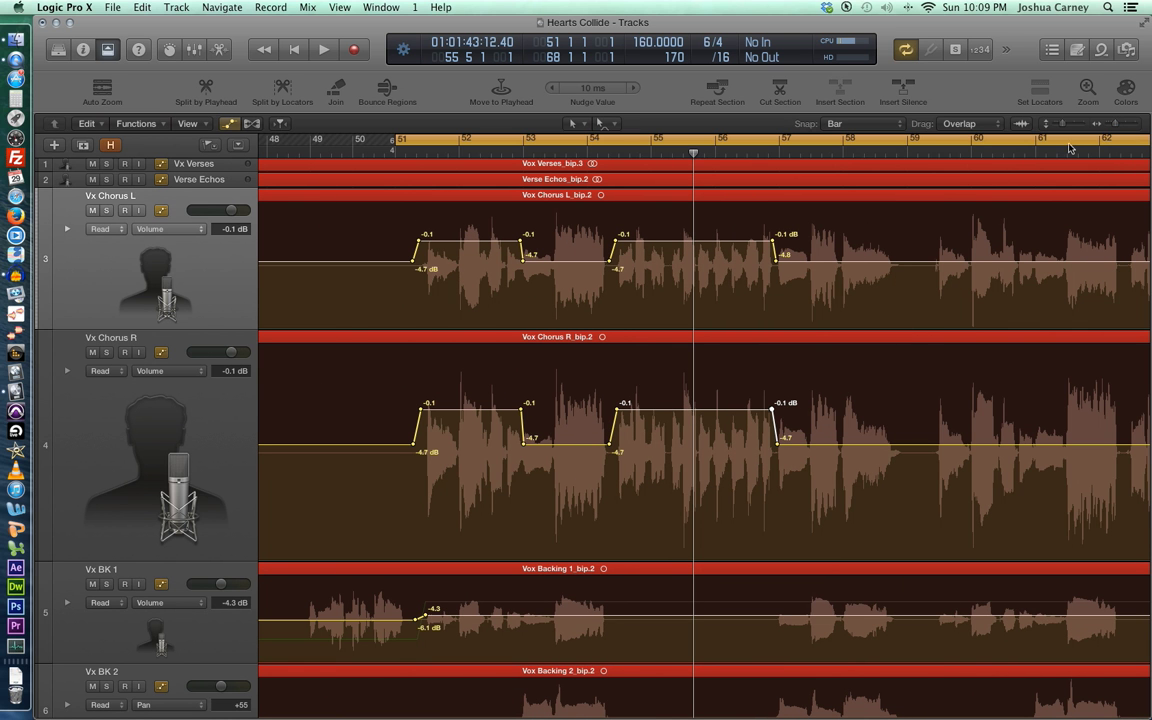
pyautogui.press('space')
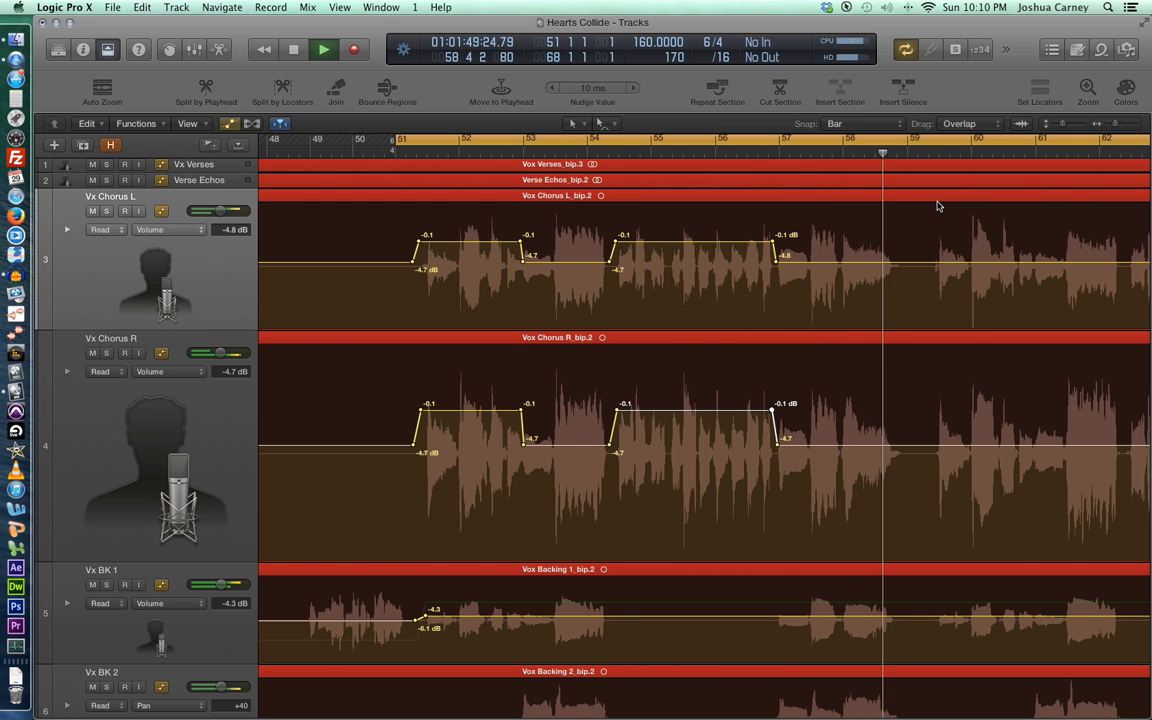
pyautogui.press('space')
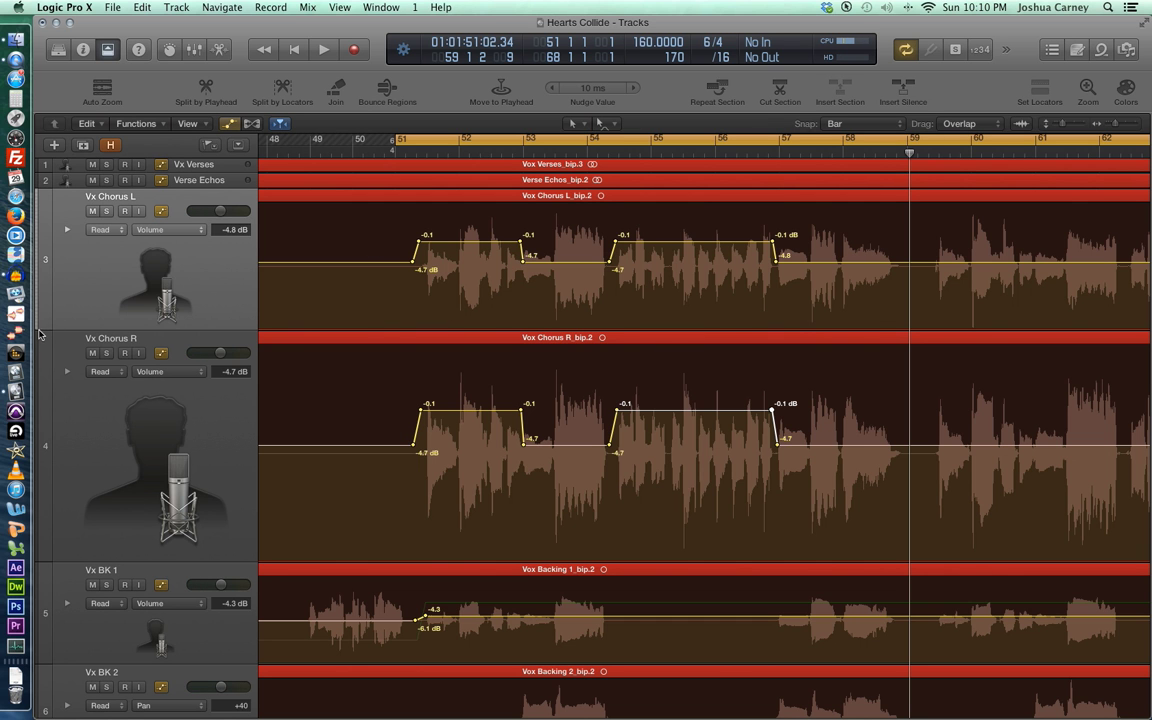
# - Enlarge the Vx Chorus L track and switch the displayed automation on Vx Chorus L and R to Pan
pyautogui.moveTo(41, 328); pyautogui.dragTo(54, 368)
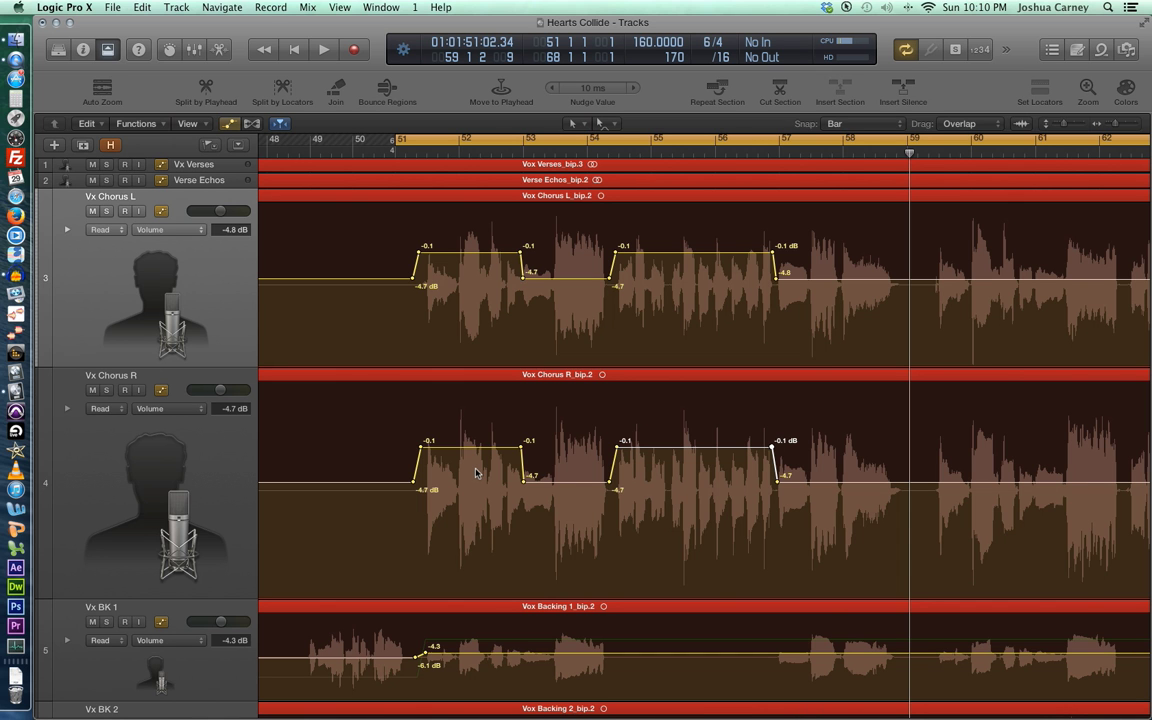
pyautogui.click(155, 236)
pyautogui.moveTo(167, 256)
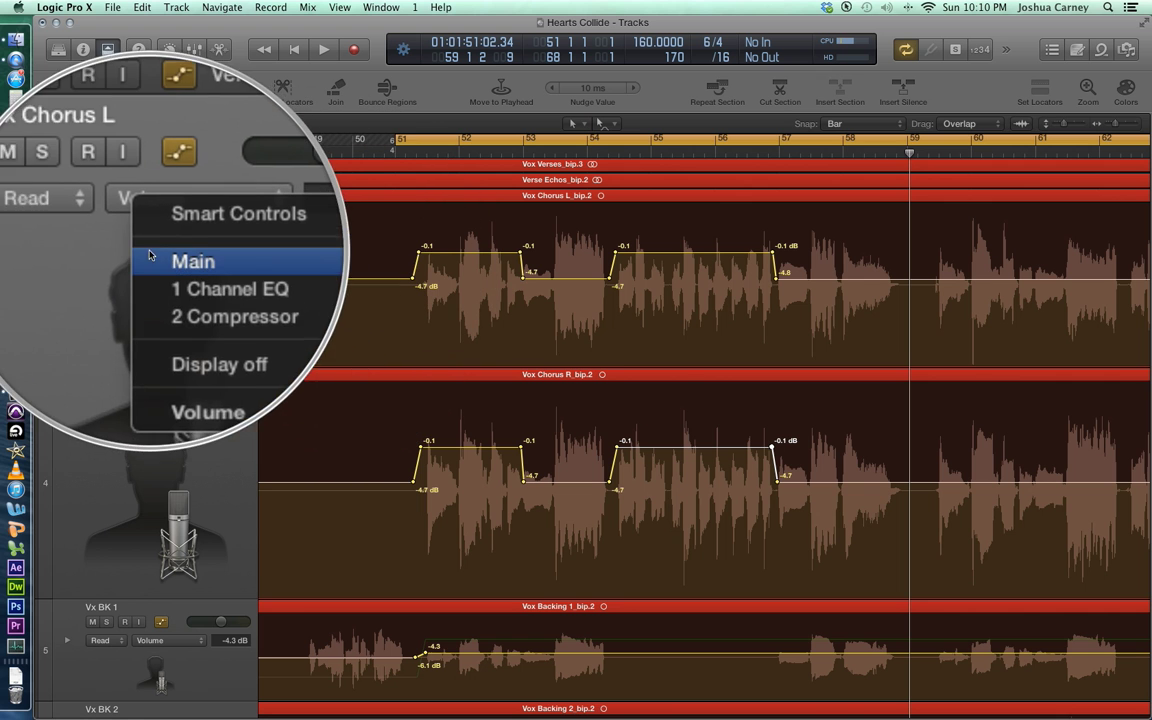
pyautogui.moveTo(193, 271)
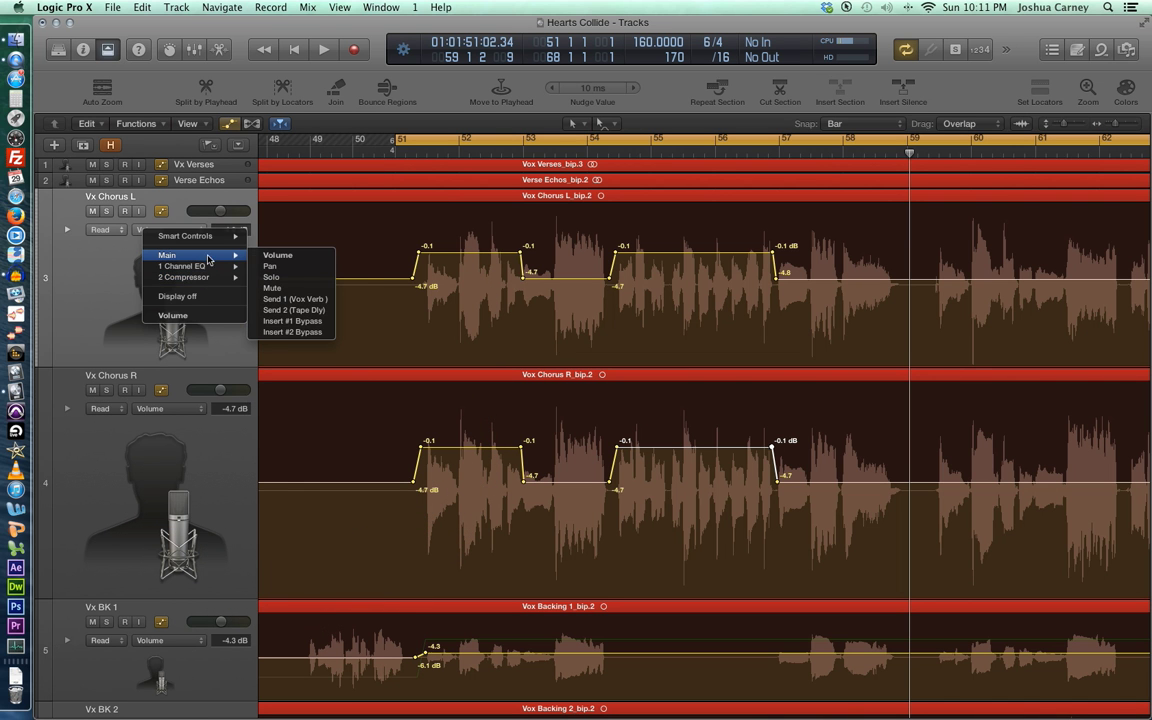
pyautogui.click(270, 266)
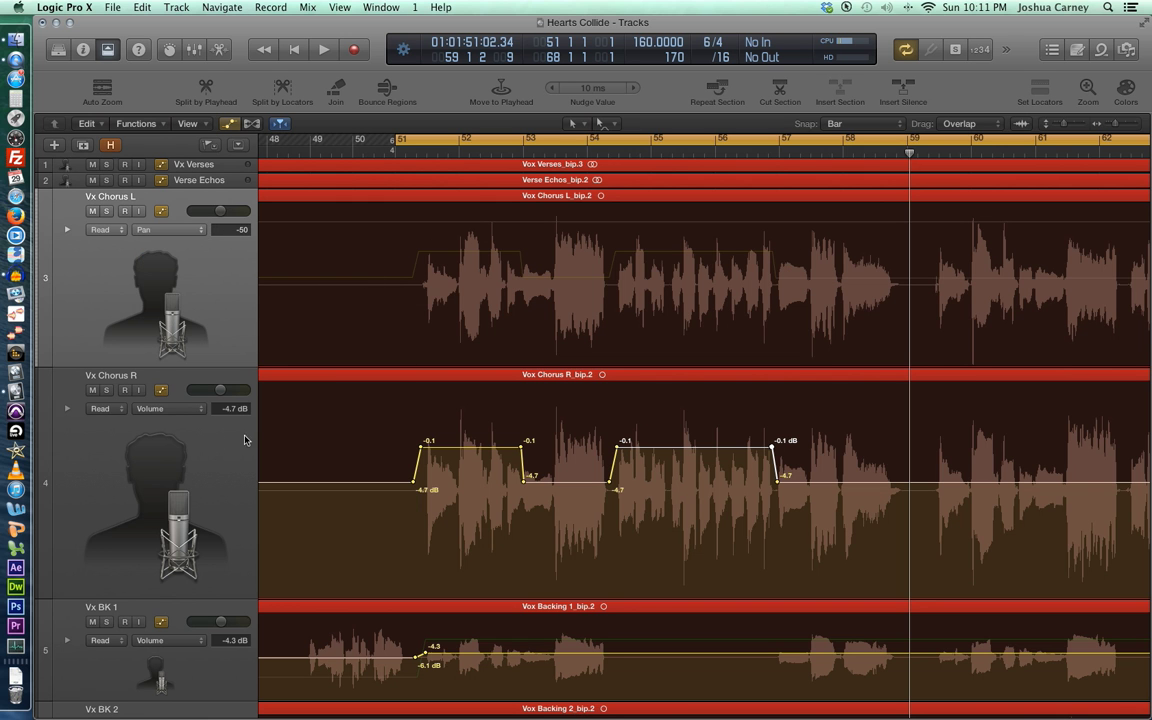
pyautogui.click(163, 414)
pyautogui.moveTo(215, 433)
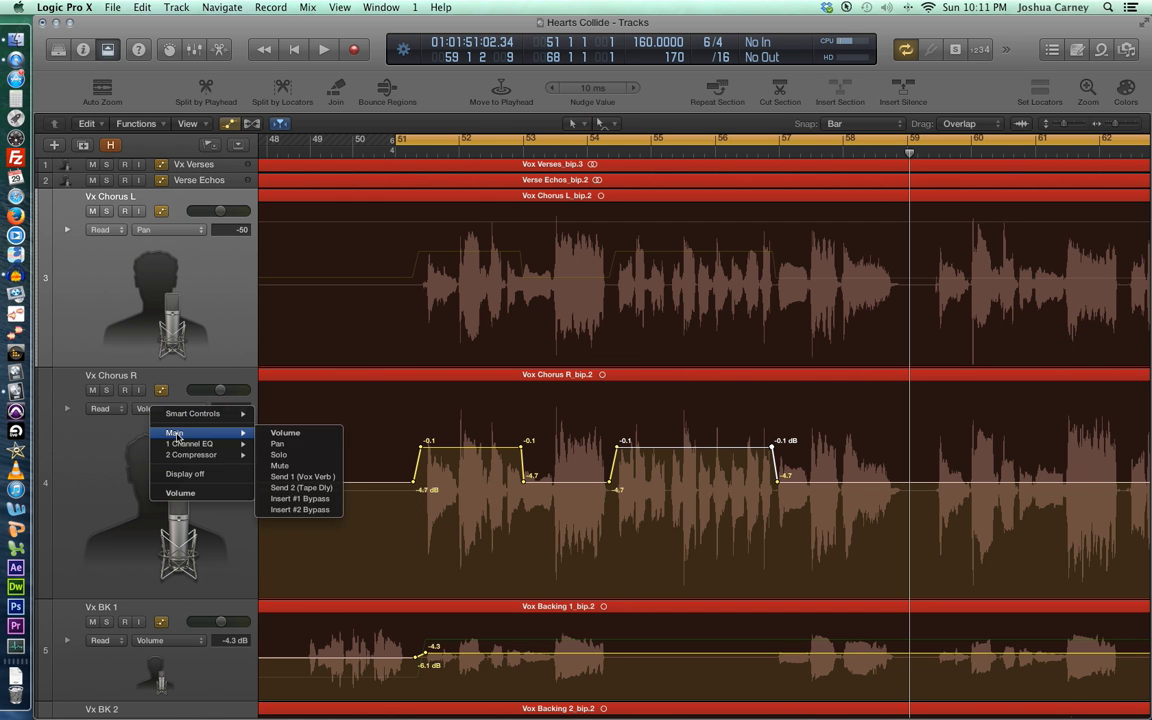
pyautogui.click(304, 446)
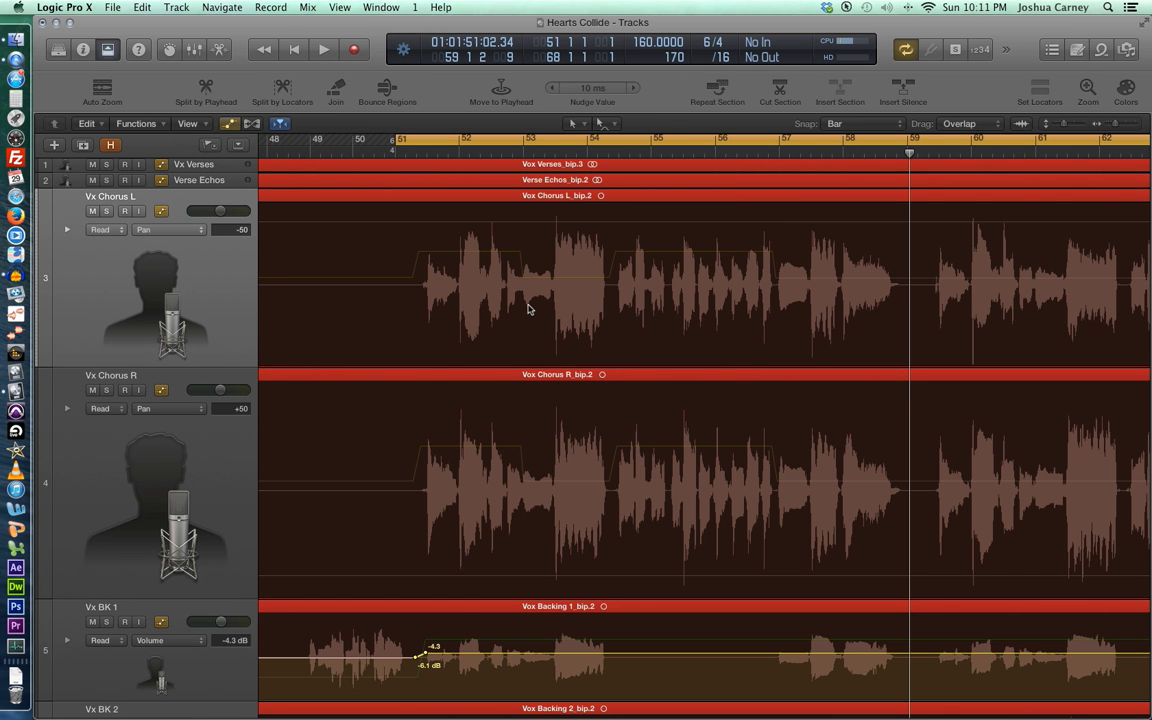
# - Add two neighbouring pan points just before bar 51 on Vx Chorus L at -50 and Vx Chorus R at +50
pyautogui.click(367, 221)
pyautogui.click(389, 222)
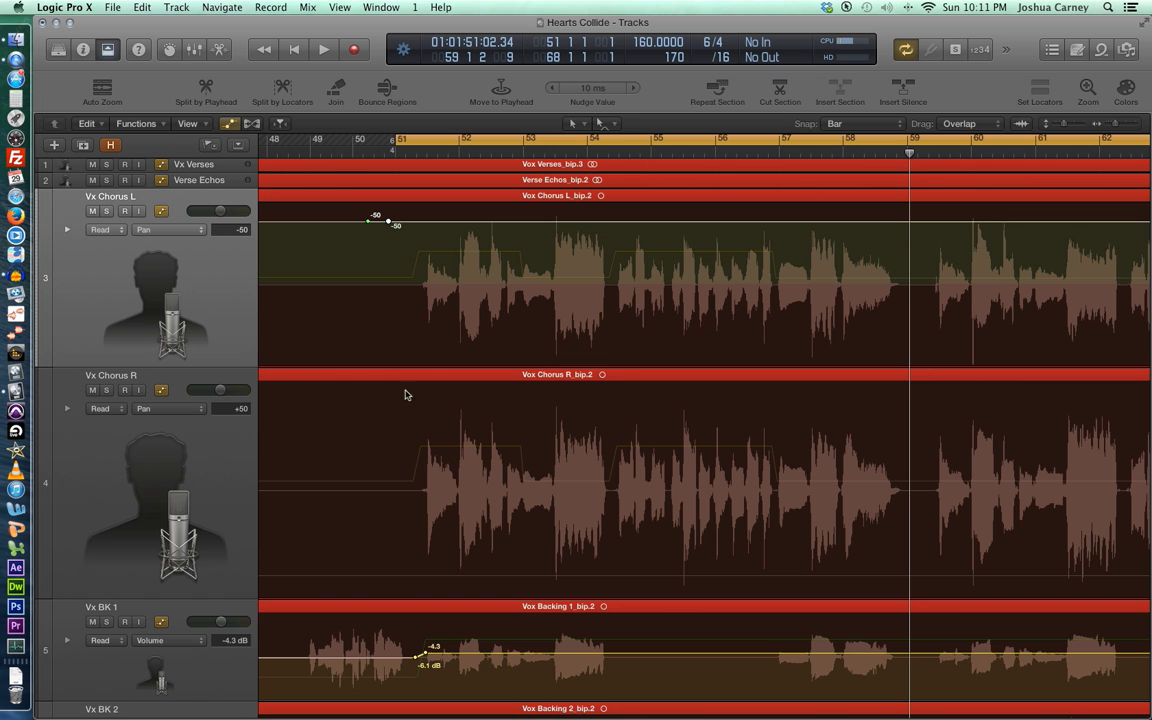
pyautogui.click(367, 579)
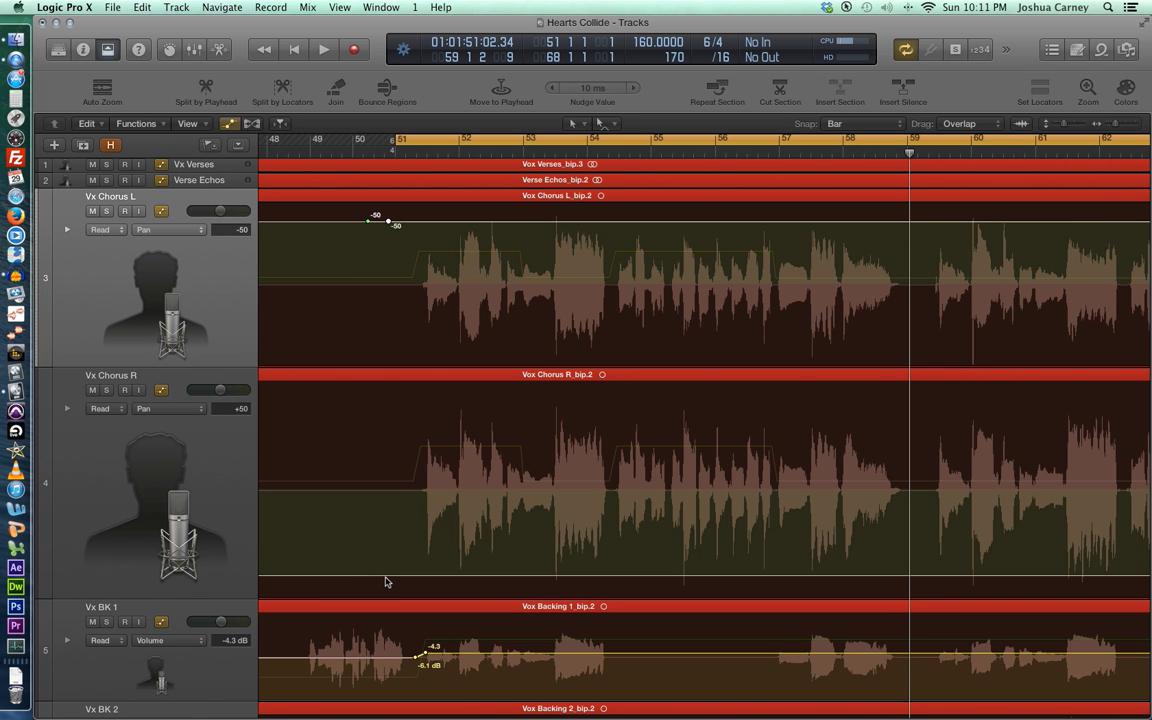
pyautogui.click(371, 576)
pyautogui.click(388, 576)
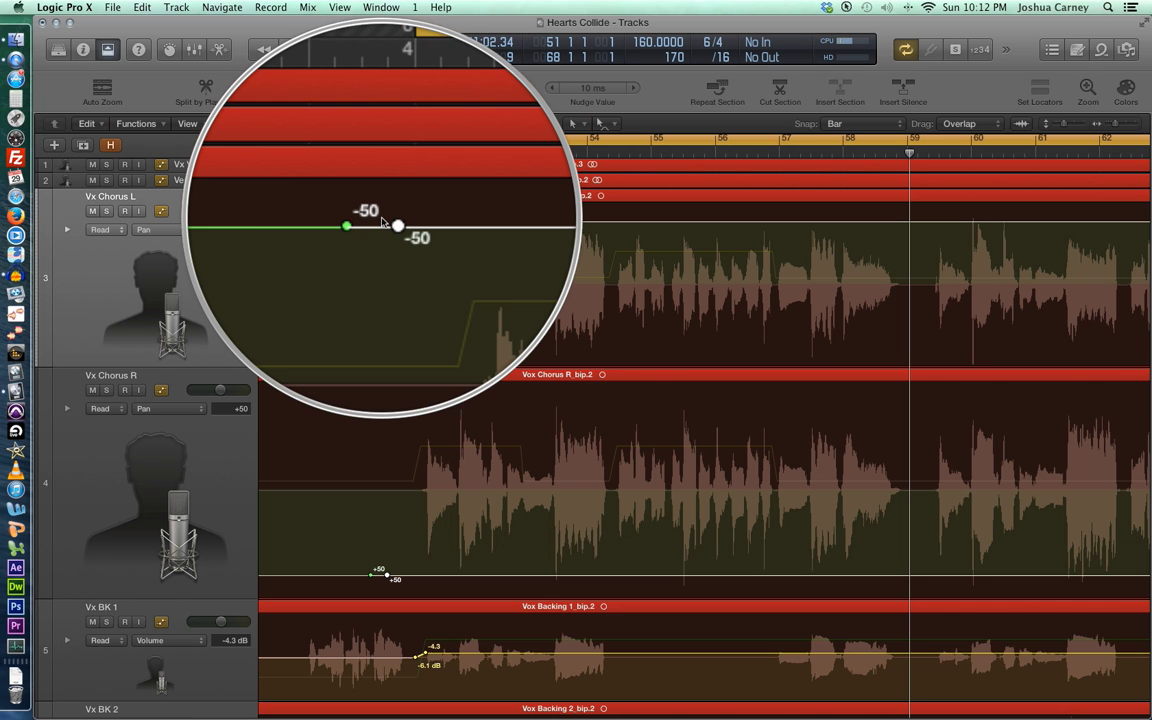
# - Widen the panning by setting the second pan point to -64 on Vx Chorus L and +63 on Vx Chorus R
pyautogui.moveTo(388, 220); pyautogui.dragTo(388, 206)
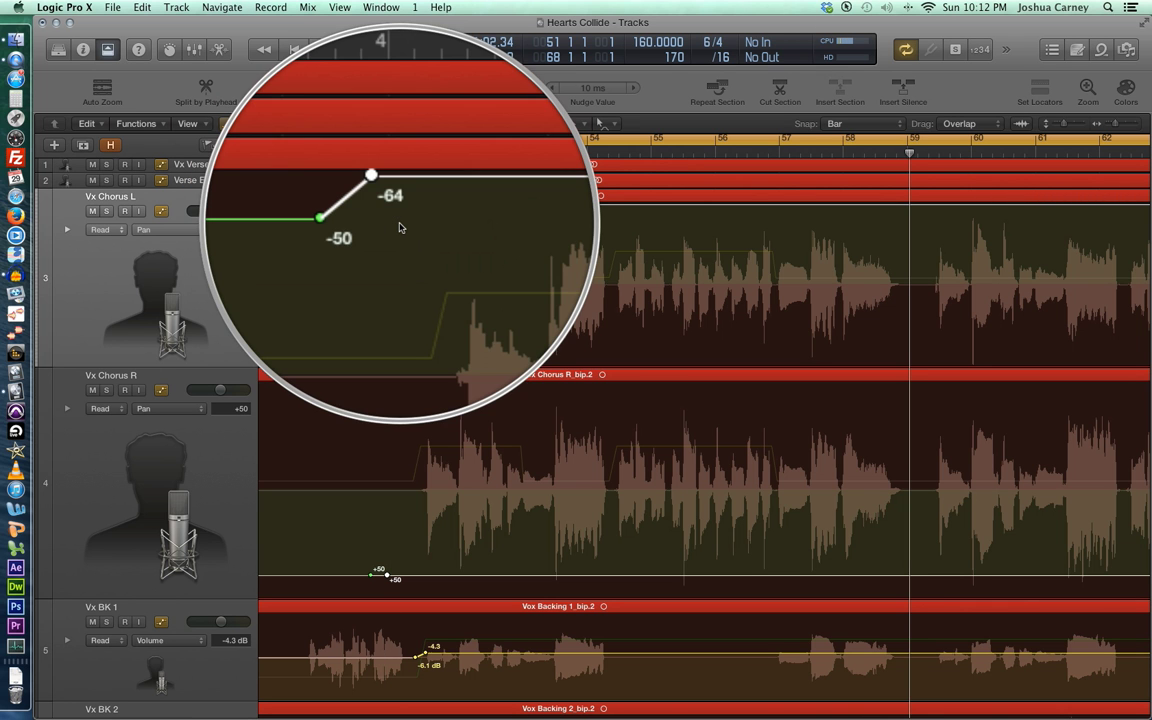
pyautogui.moveTo(388, 579); pyautogui.dragTo(390, 615)
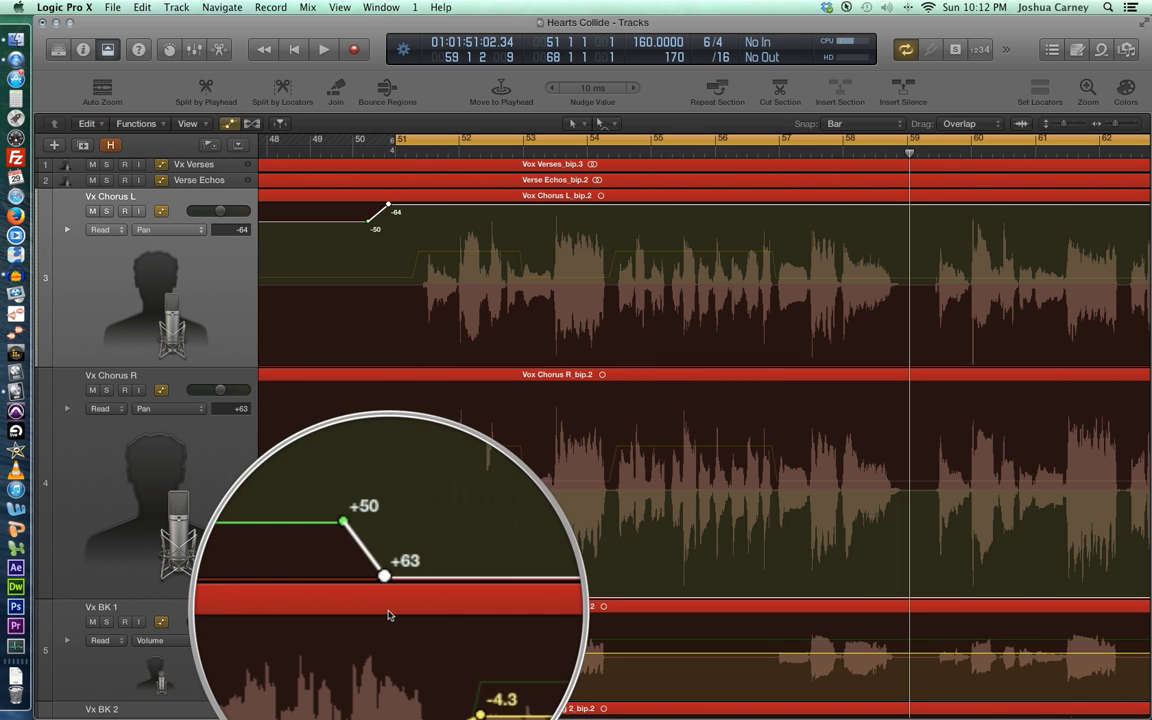
pyautogui.click(388, 596)
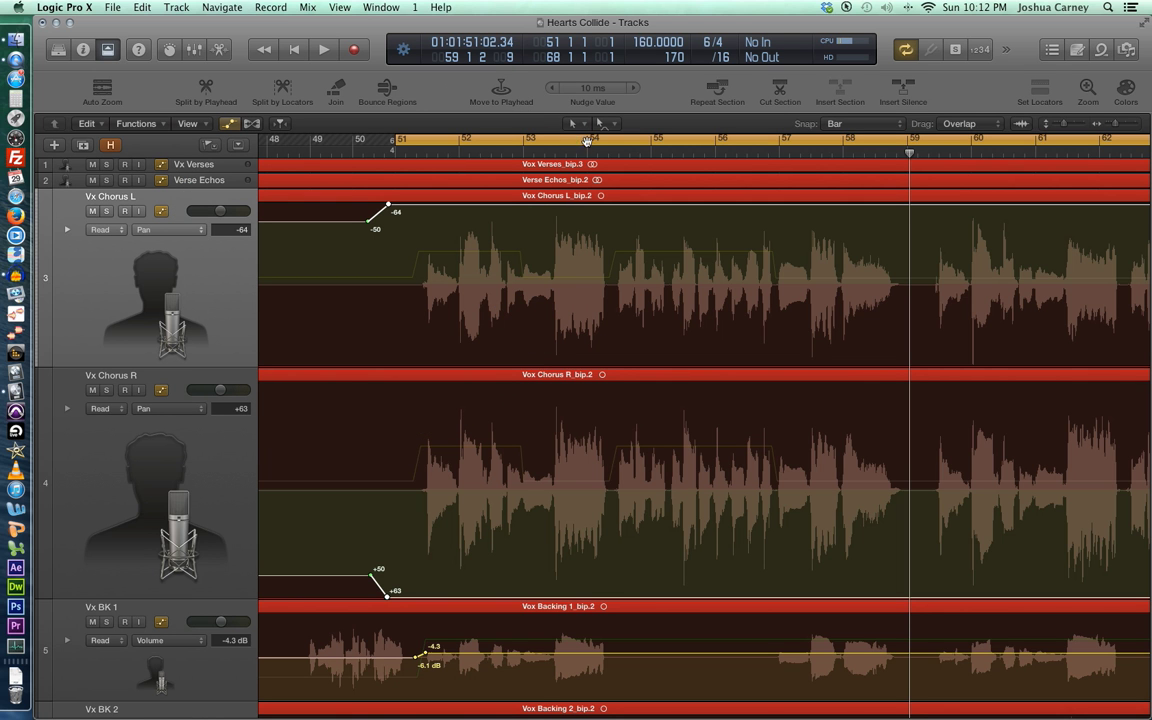
# - Move the pan points on Vx Chorus L and R to bar 53, where the first phrase's volume drops
pyautogui.click(544, 152)
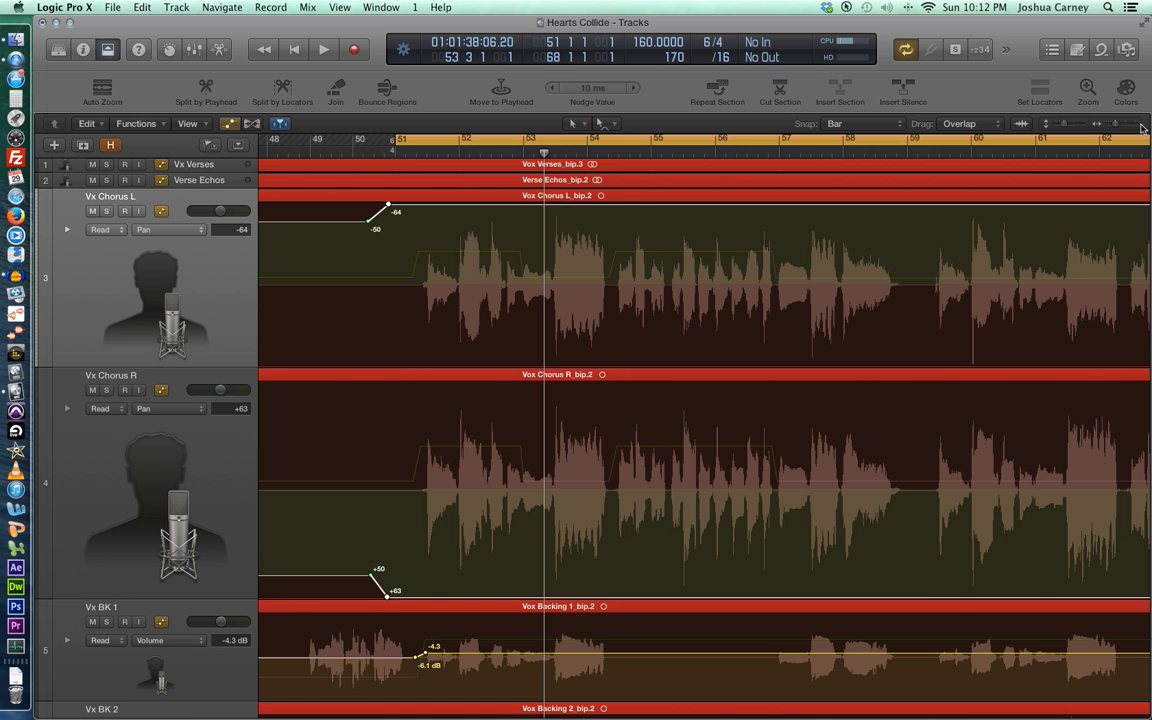
pyautogui.press('super+Right')
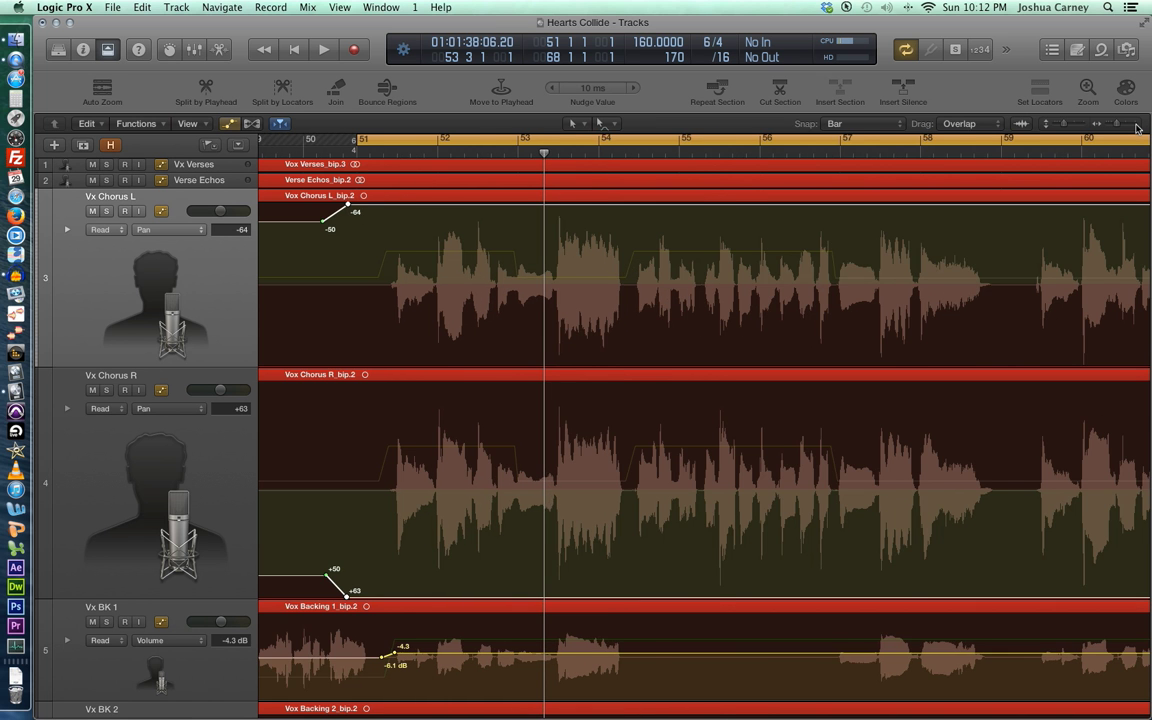
pyautogui.press('super+Right')
pyautogui.hscroll(-3, 758, 285)
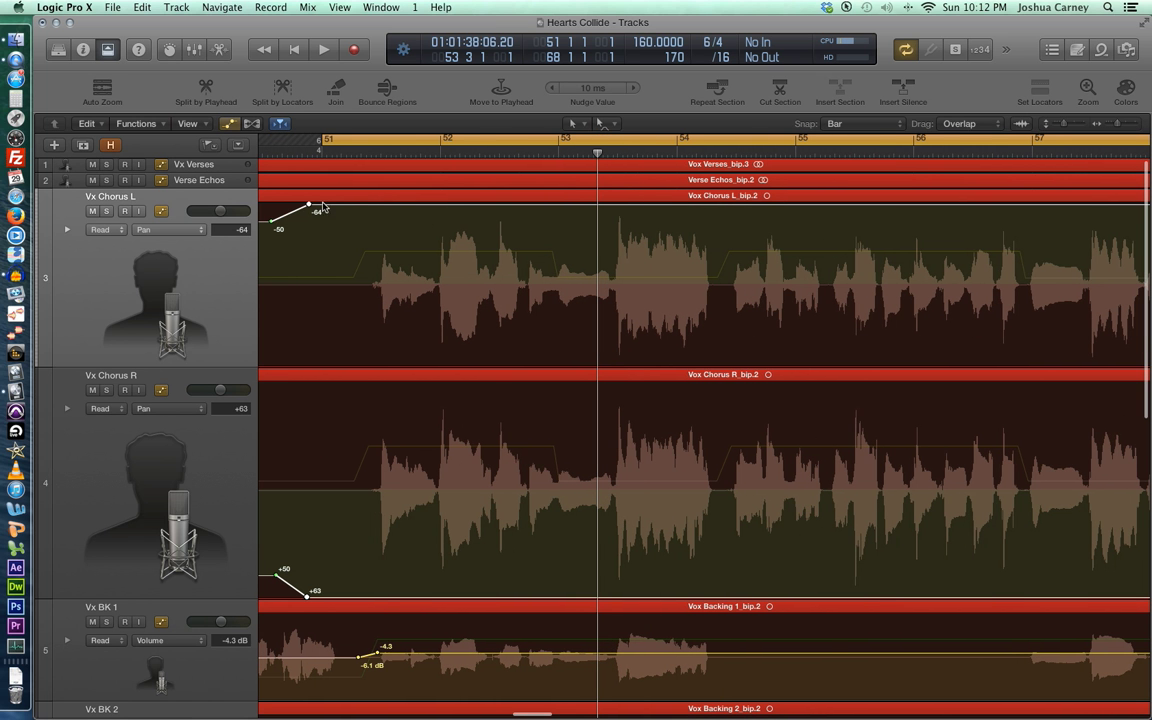
pyautogui.click(311, 246)
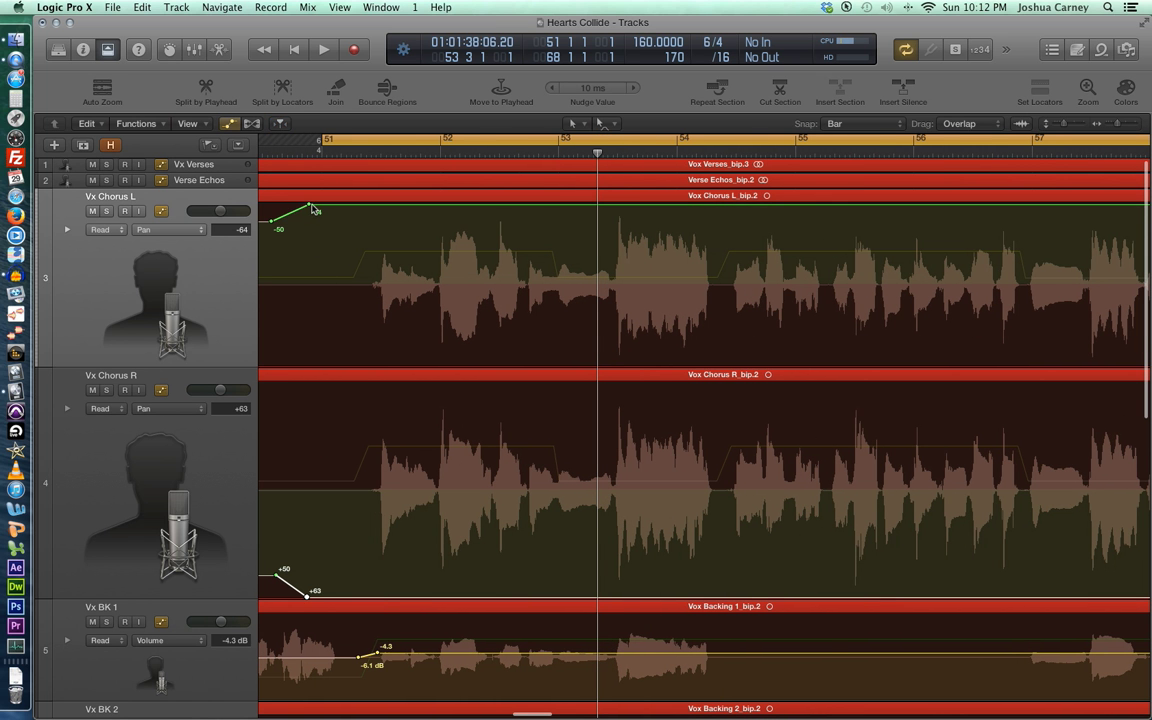
pyautogui.moveTo(309, 204); pyautogui.dragTo(555, 205)
pyautogui.moveTo(272, 220); pyautogui.dragTo(553, 220)
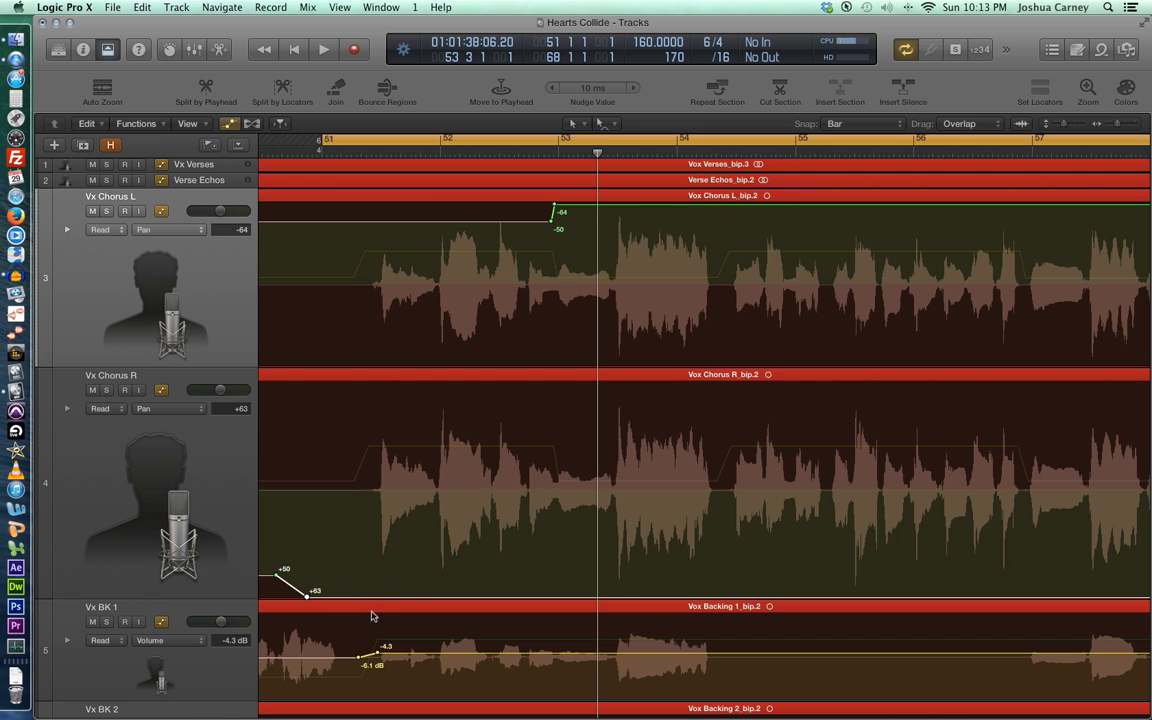
pyautogui.moveTo(307, 596); pyautogui.dragTo(556, 596)
pyautogui.moveTo(279, 579); pyautogui.dragTo(556, 577)
pyautogui.hscroll(1, 751, 358)
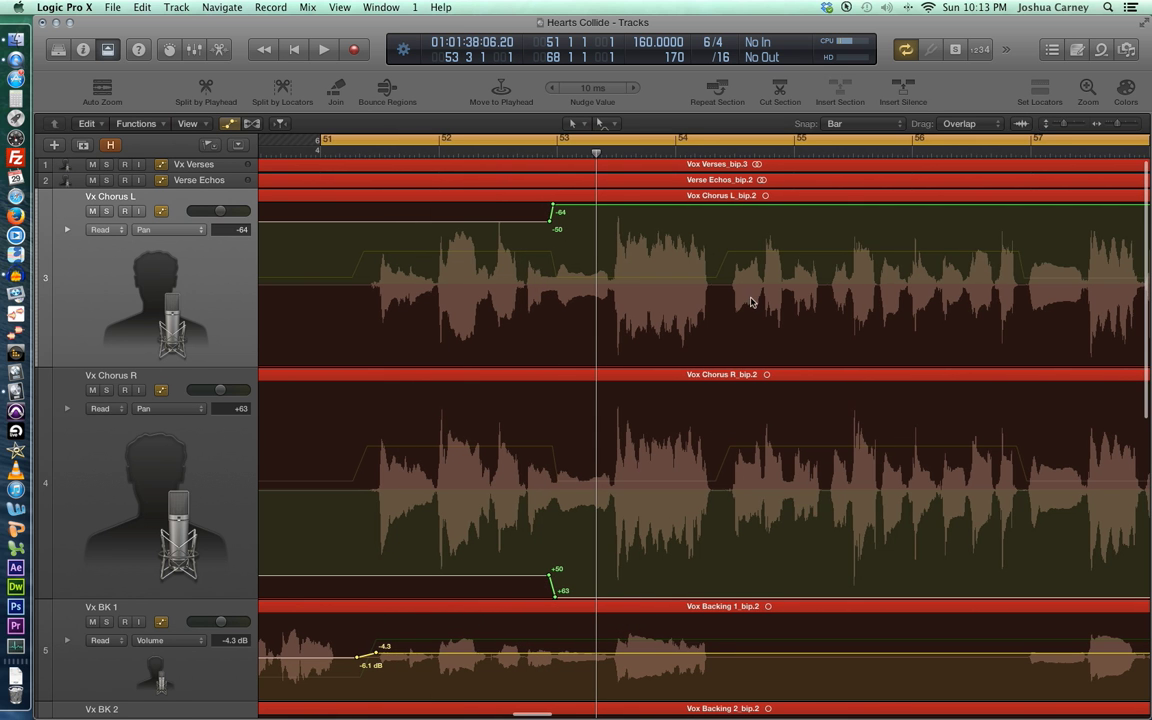
# - Add pan points just past bar 54 that return Vx Chorus L to -50 and Vx Chorus R to +50
pyautogui.click(723, 209)
pyautogui.moveTo(723, 209); pyautogui.dragTo(723, 222)
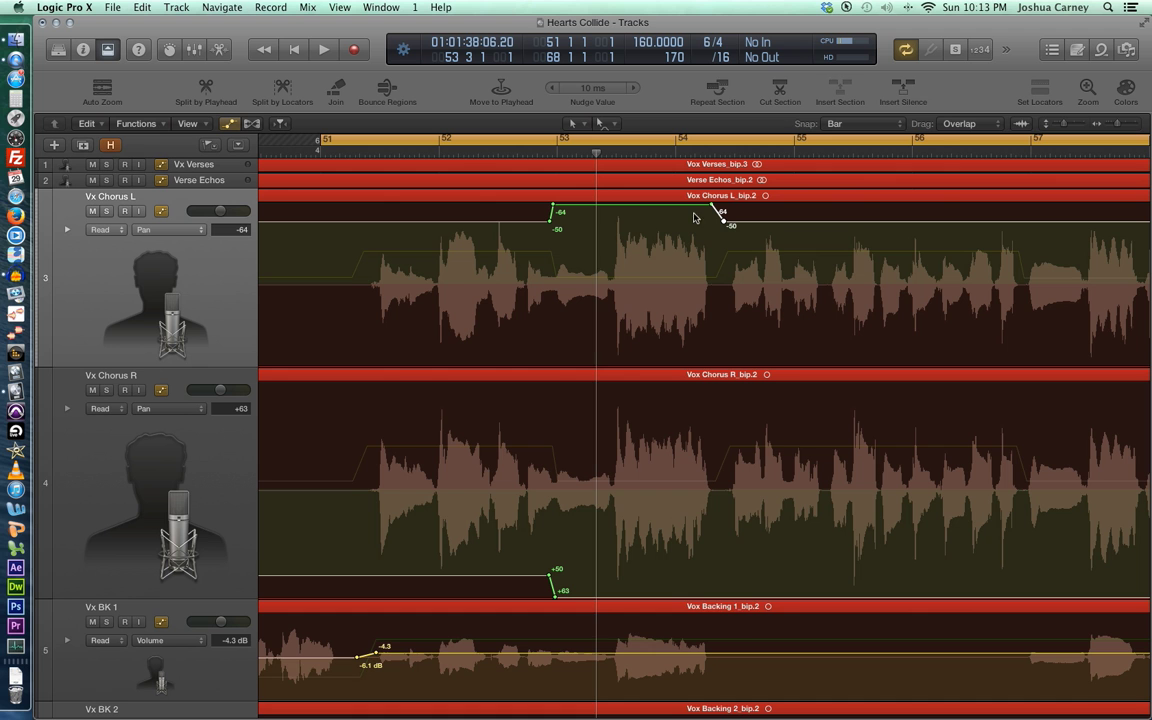
pyautogui.click(708, 598)
pyautogui.moveTo(726, 599); pyautogui.dragTo(725, 578)
pyautogui.press('space')
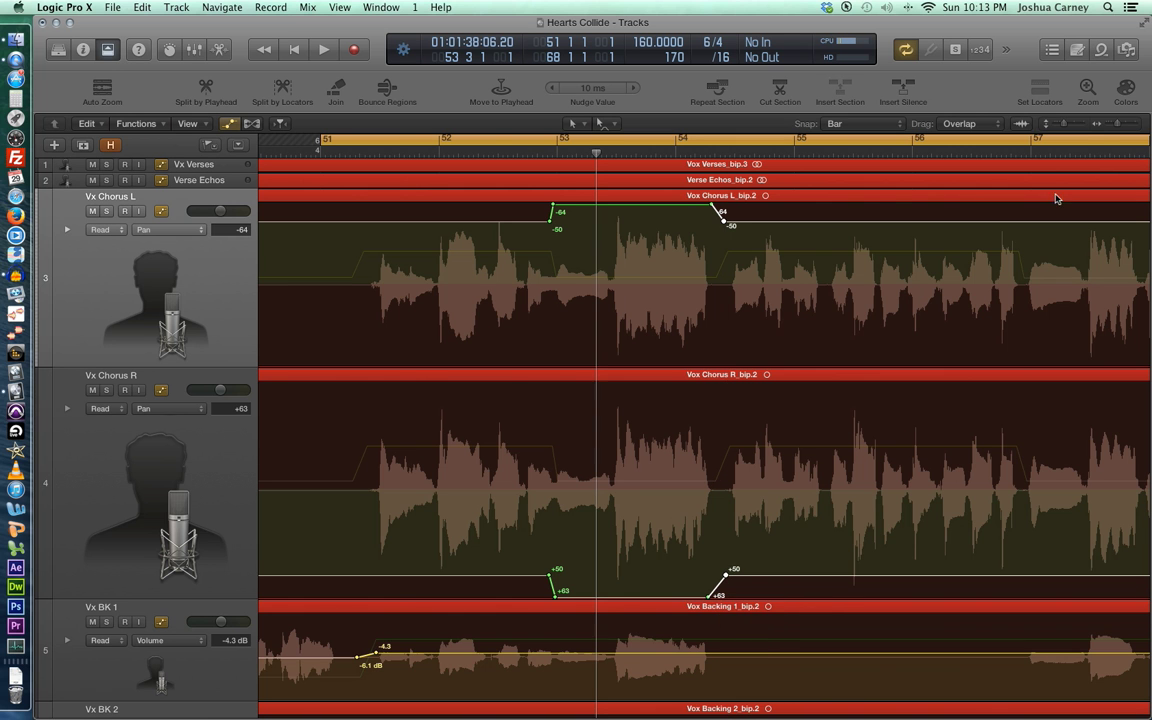
# - Copy the four pan points from bars 53–54 on Vx Chorus L and R to the phrase starting at bar 57
pyautogui.click(1107, 127)
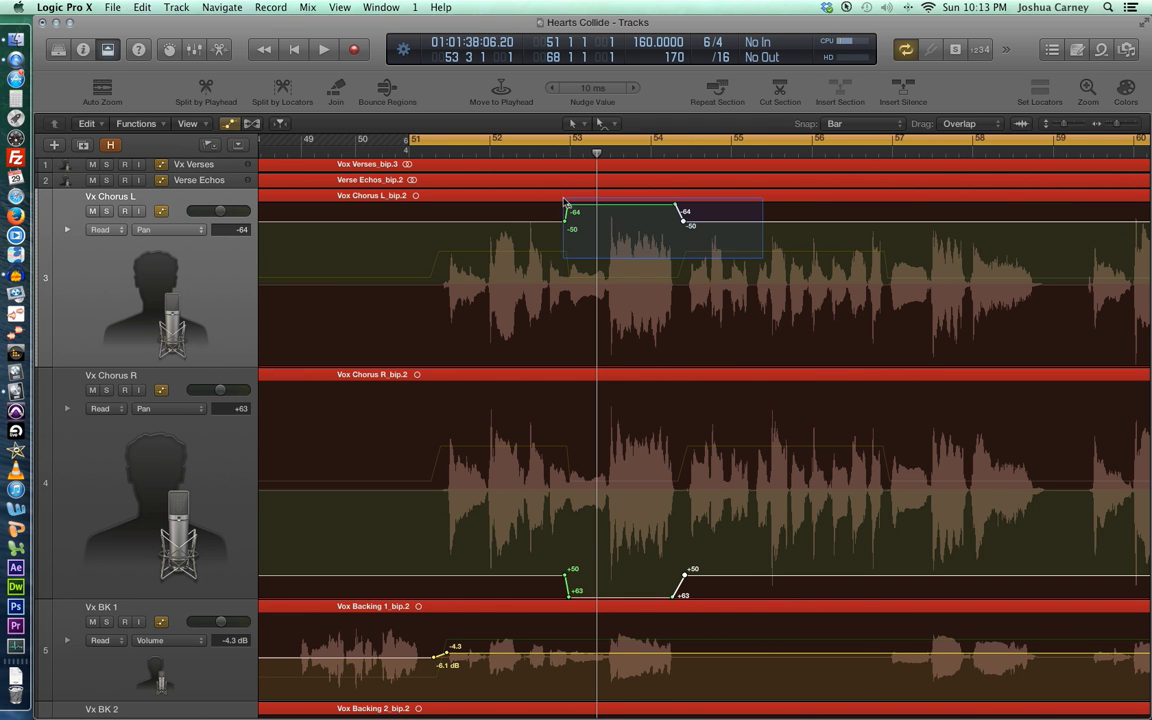
pyautogui.moveTo(620, 218); pyautogui.dragTo(842, 214)
pyautogui.moveTo(746, 538); pyautogui.dragTo(942, 572)
pyautogui.click(1026, 238)
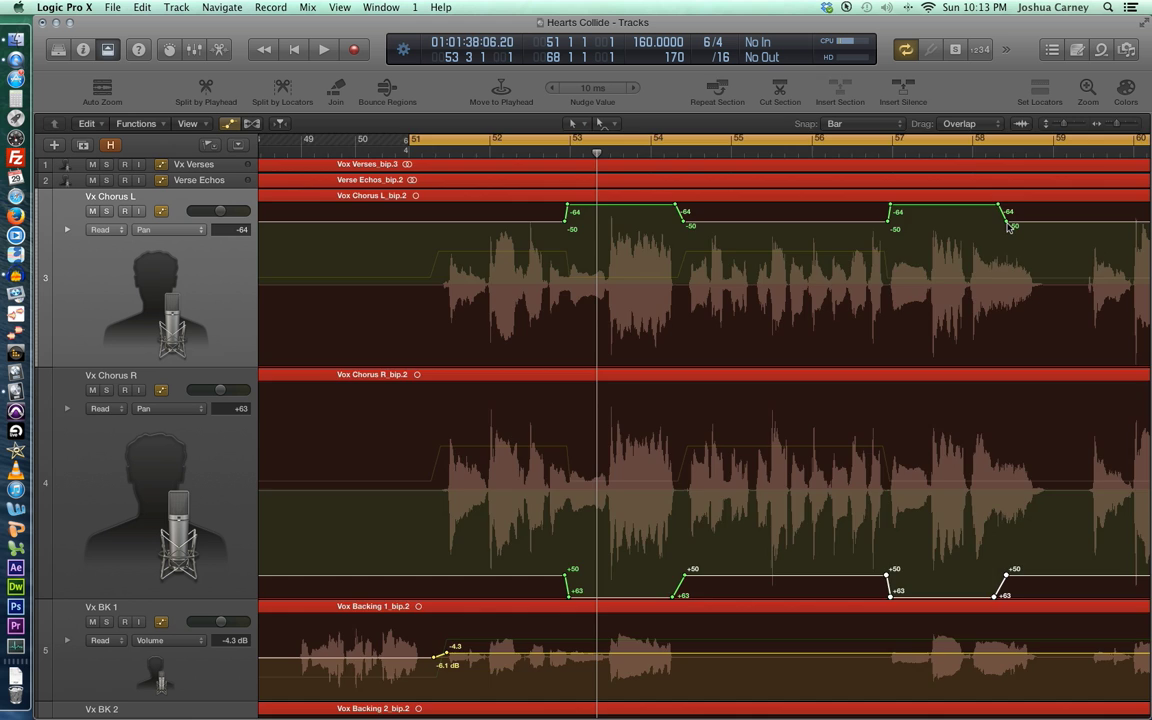
# - Adjust the copied pan points on Vx Chorus L and R so the wide panning runs from bar 57 to about bar 59
pyautogui.moveTo(1009, 224); pyautogui.dragTo(1068, 220)
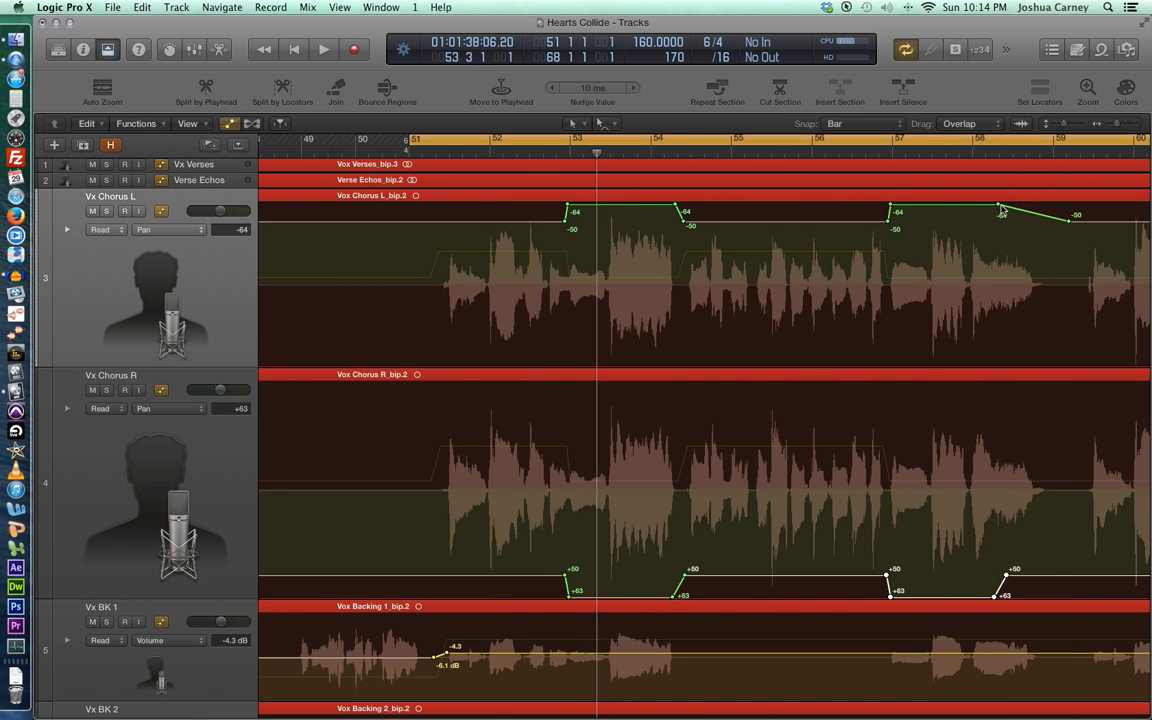
pyautogui.moveTo(999, 205); pyautogui.dragTo(1046, 205)
pyautogui.moveTo(1008, 573); pyautogui.dragTo(1065, 577)
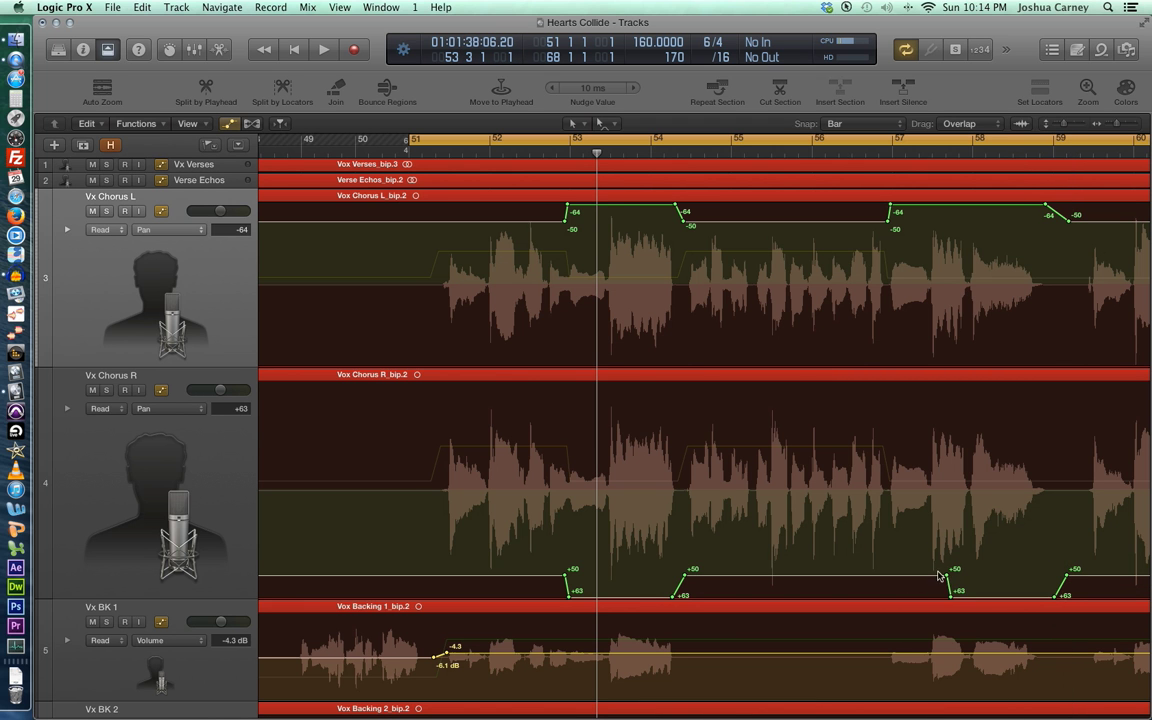
pyautogui.moveTo(948, 570); pyautogui.dragTo(888, 575)
pyautogui.moveTo(955, 597); pyautogui.dragTo(890, 597)
# - Play back the chorus with the pan automation to past bar 59 and reduce the height of the Vx Chorus L track
pyautogui.press('space')
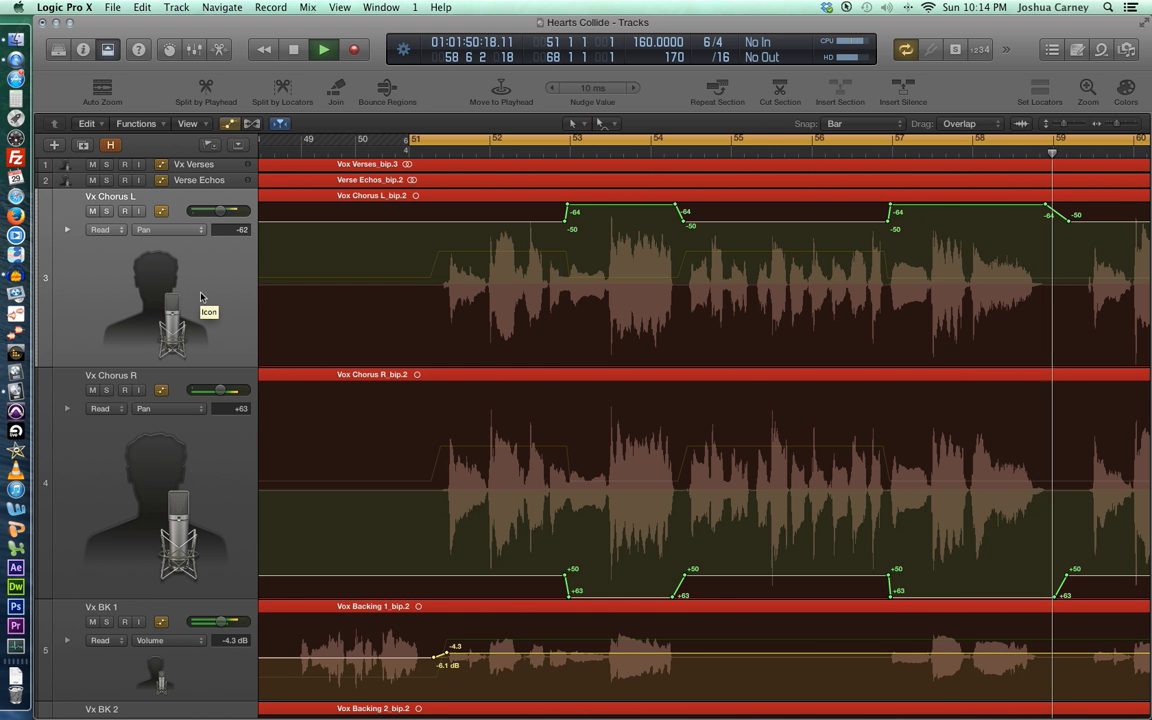
pyautogui.press('space')
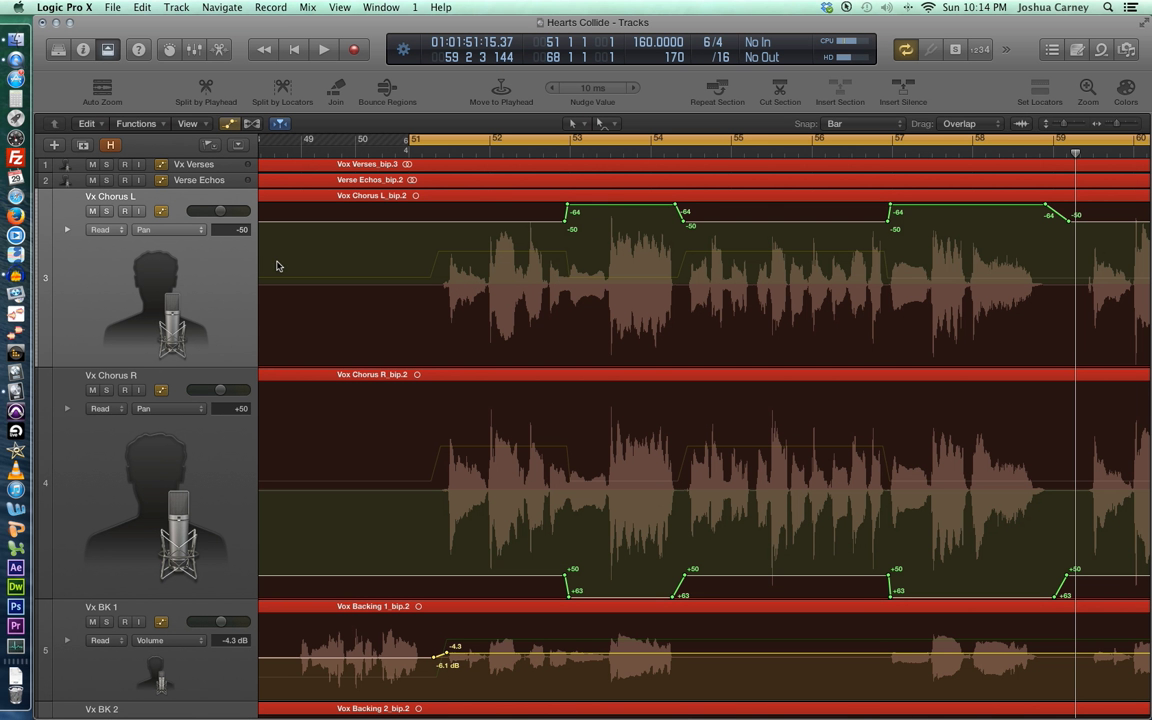
pyautogui.moveTo(45, 360); pyautogui.dragTo(45, 323)
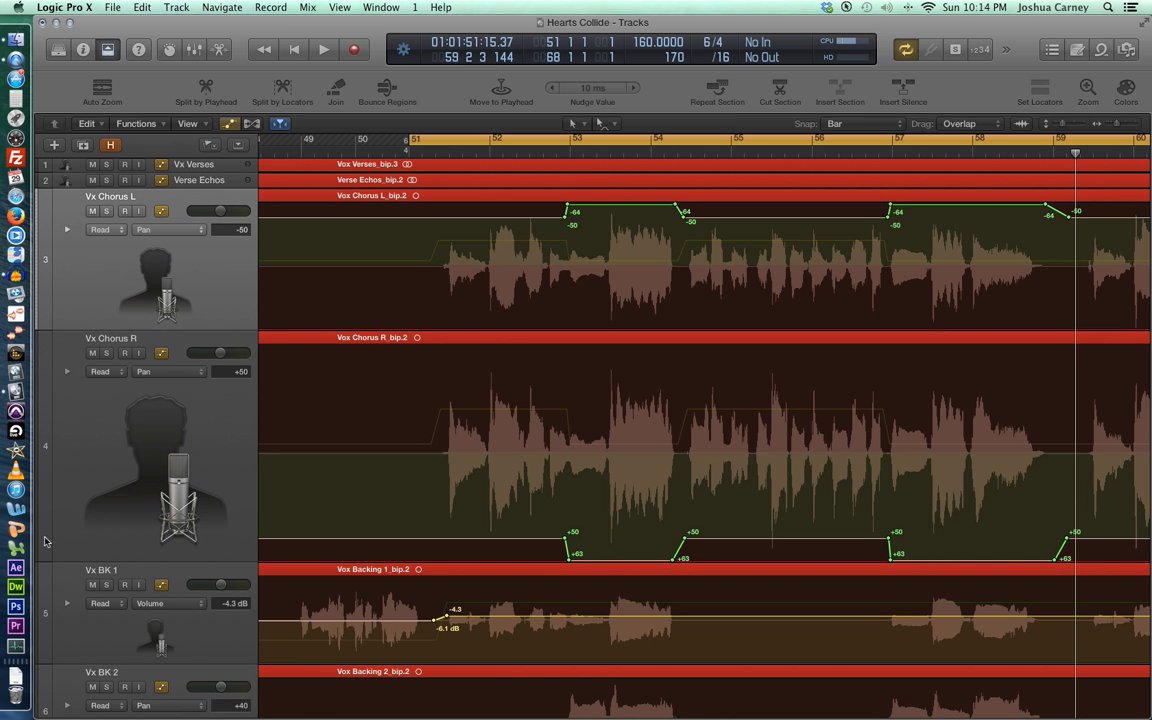
# - Reduce the height of the Vx Chorus R track and show Vx Chorus L's pan and volume automation in separate lanes before collapsing them
pyautogui.moveTo(45, 557); pyautogui.dragTo(44, 477)
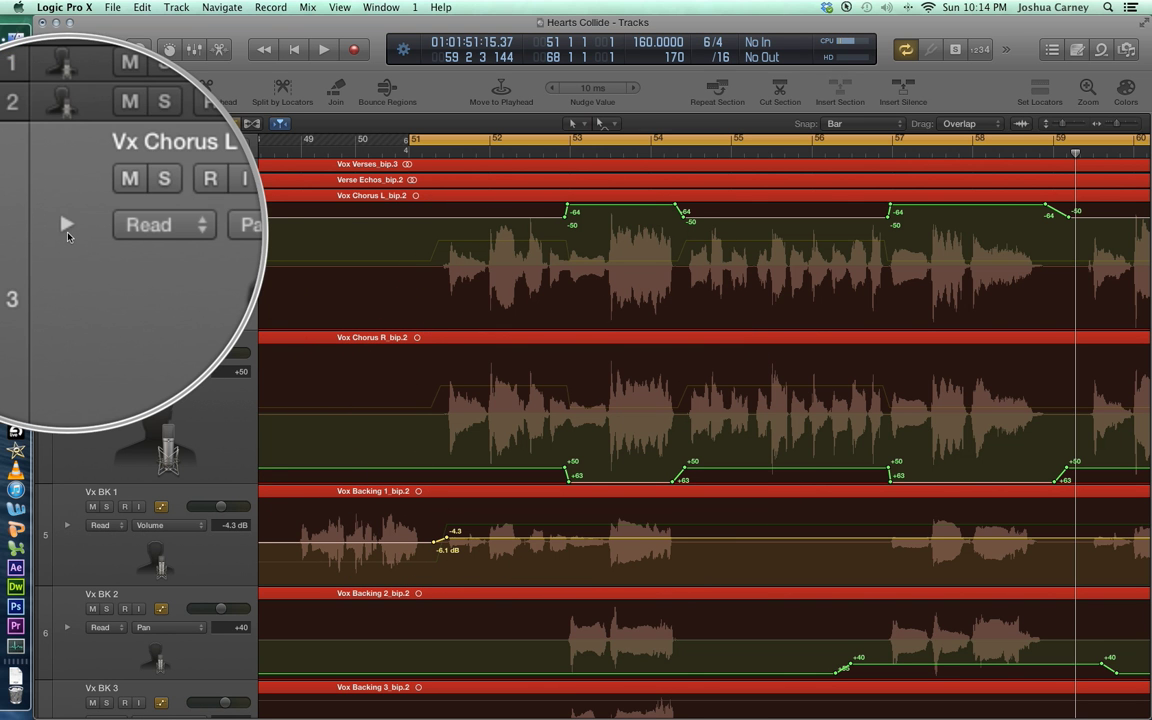
pyautogui.click(67, 229)
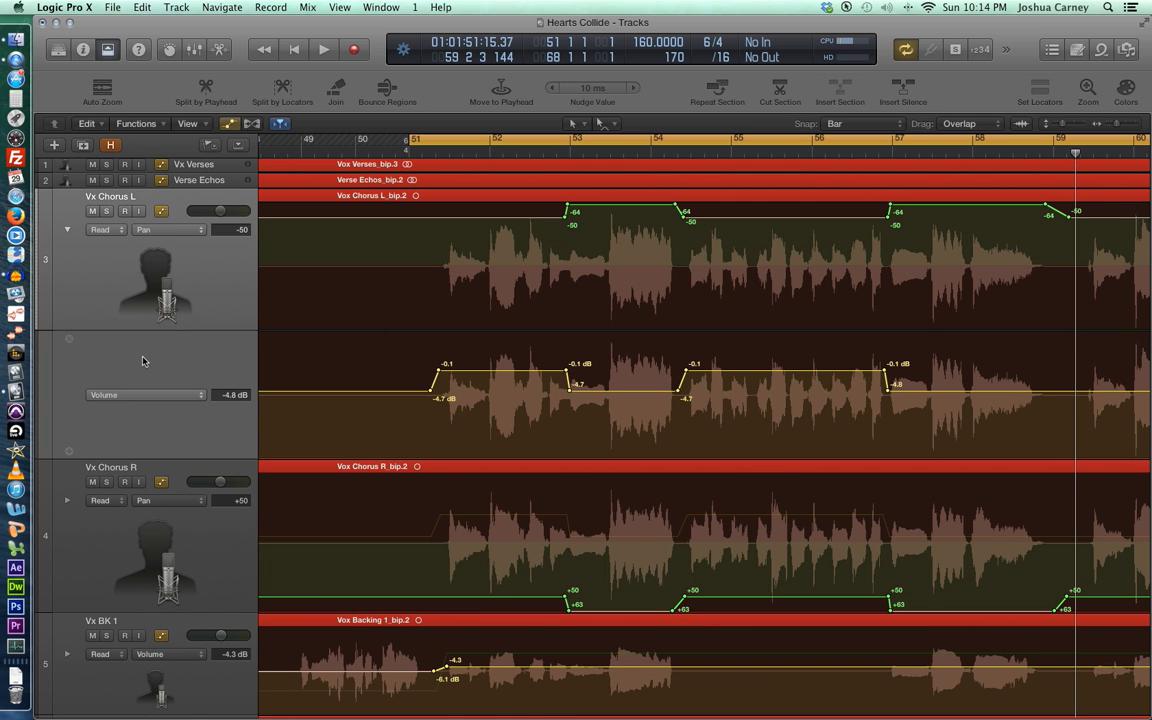
pyautogui.click(75, 418)
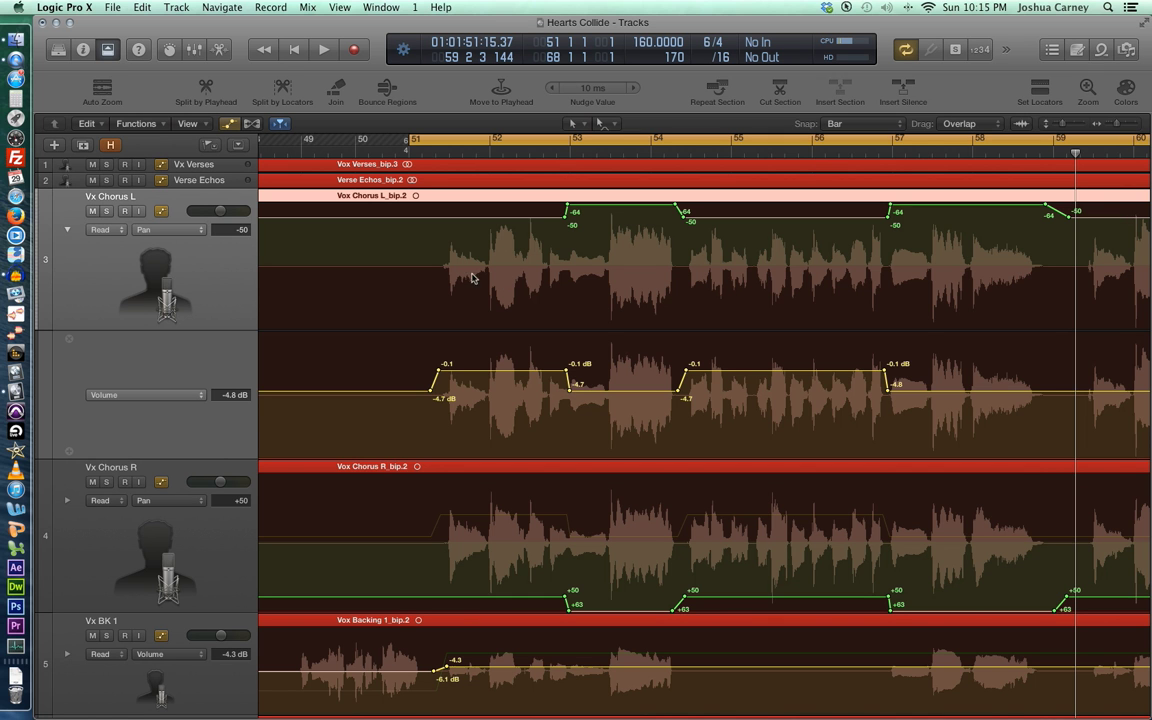
pyautogui.click(67, 231)
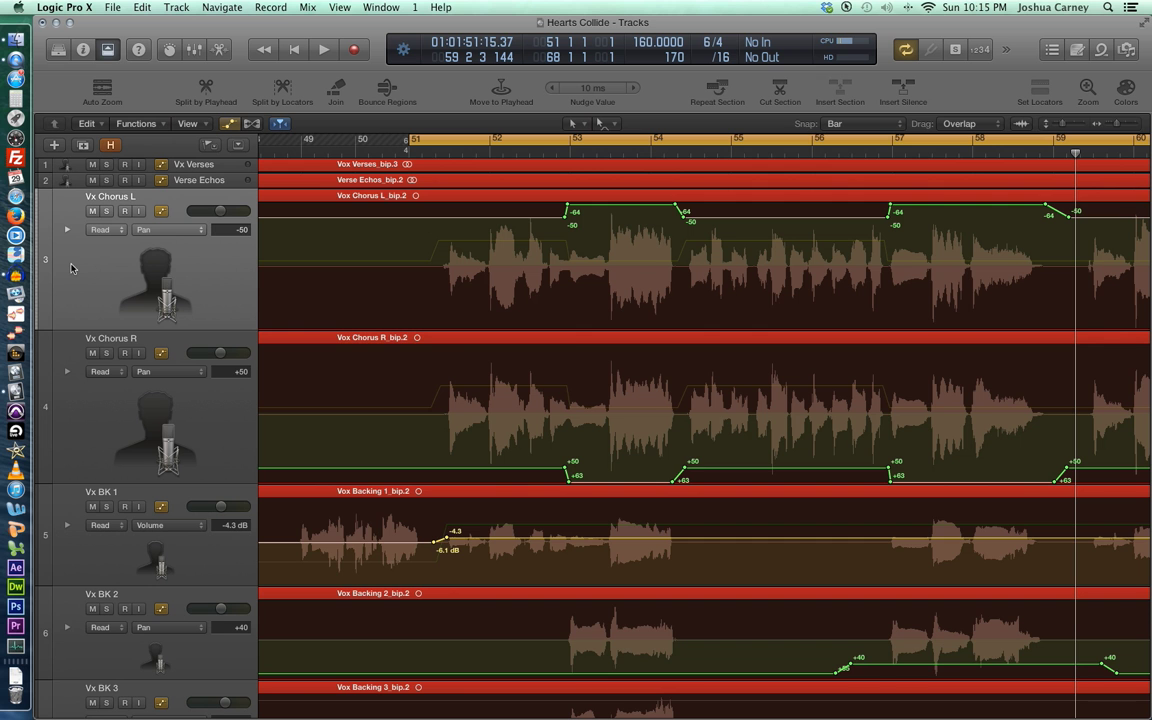
# - Delete all automation, both pan and volume, on the Vx Chorus L track only
pyautogui.click(95, 268)
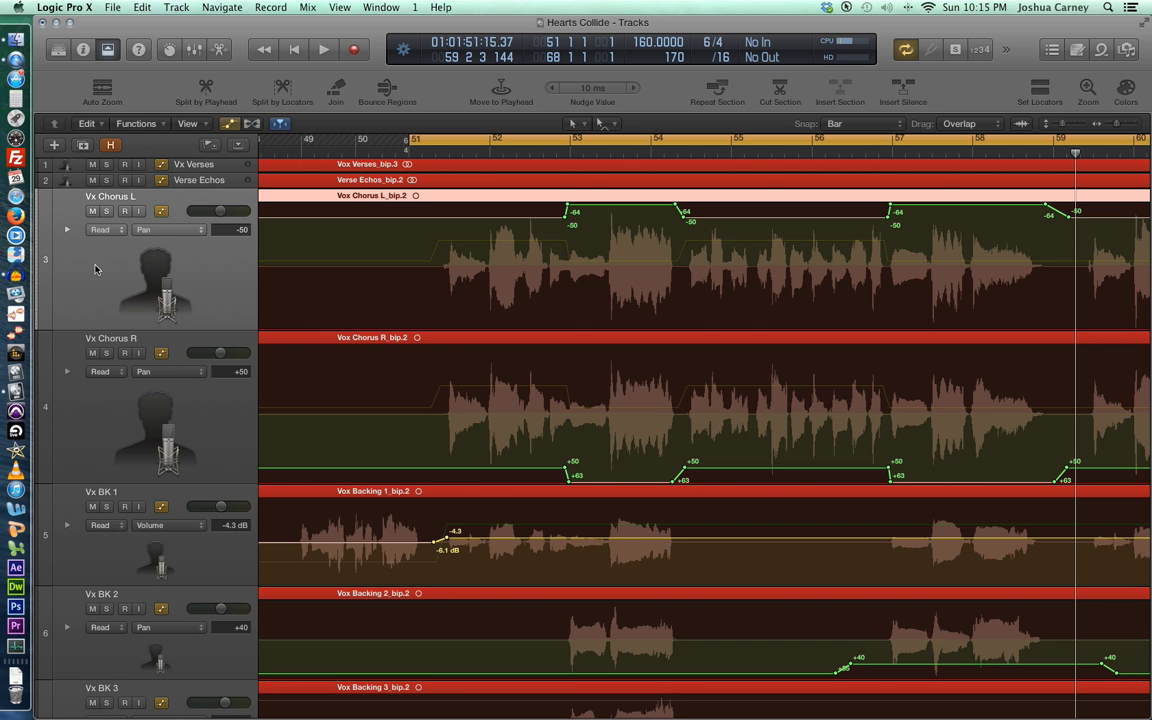
pyautogui.click(307, 8)
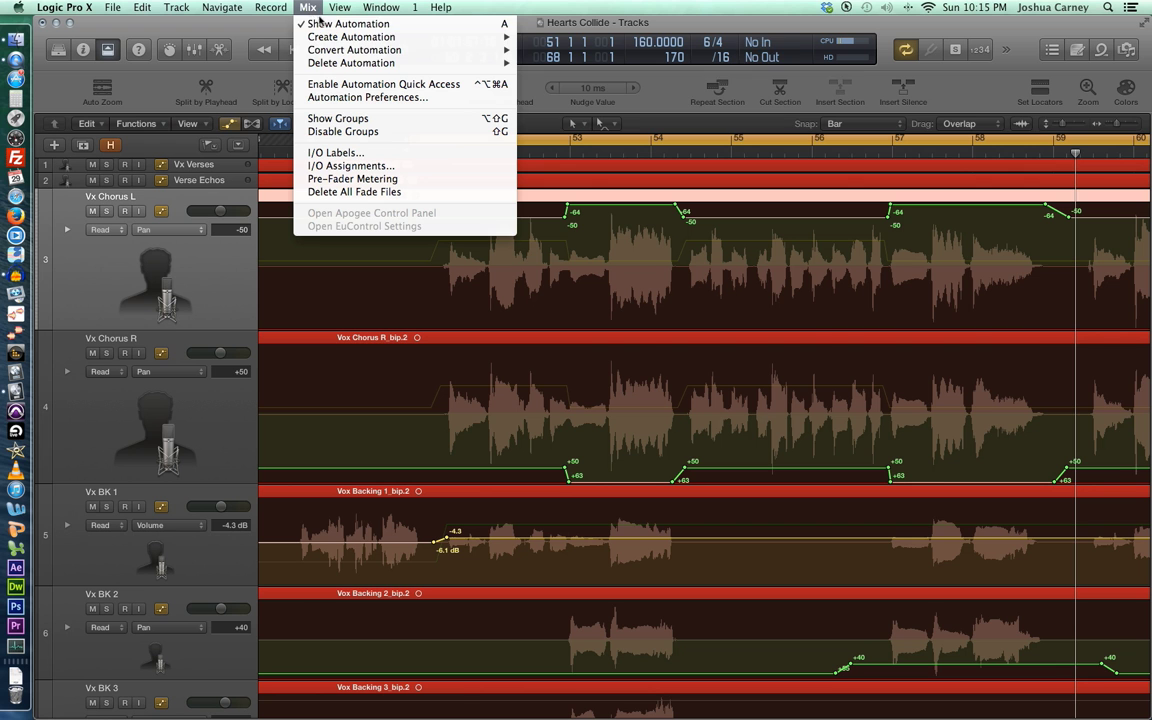
pyautogui.moveTo(344, 55)
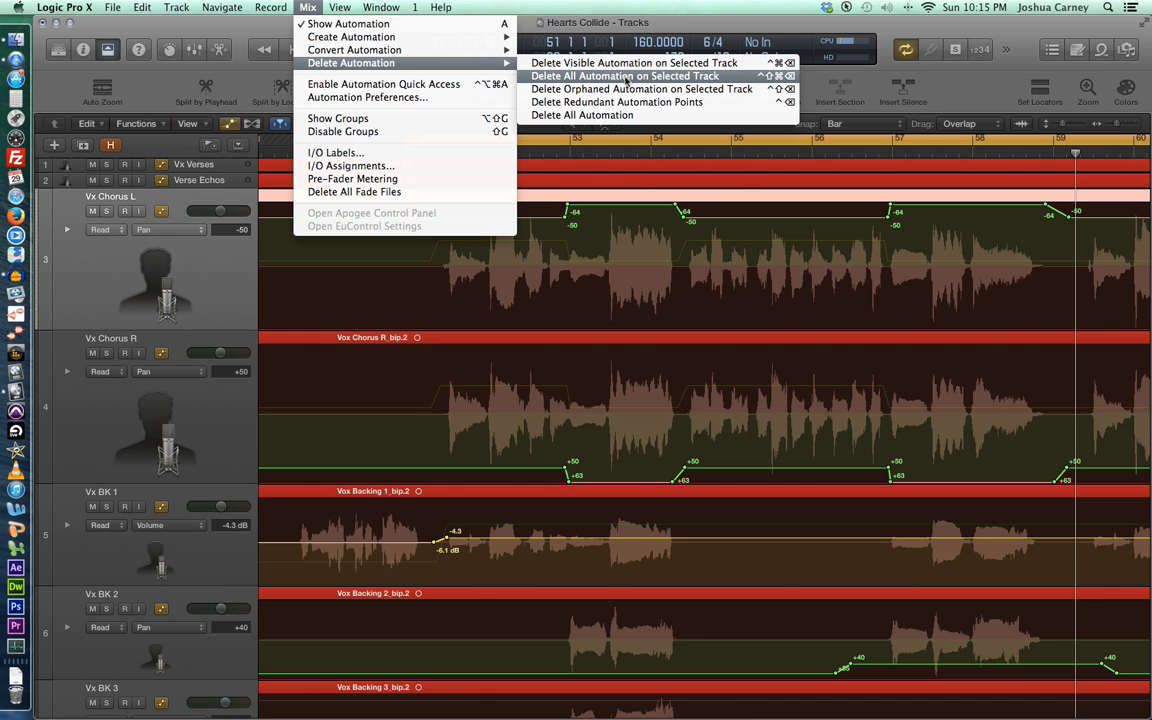
pyautogui.click(627, 80)
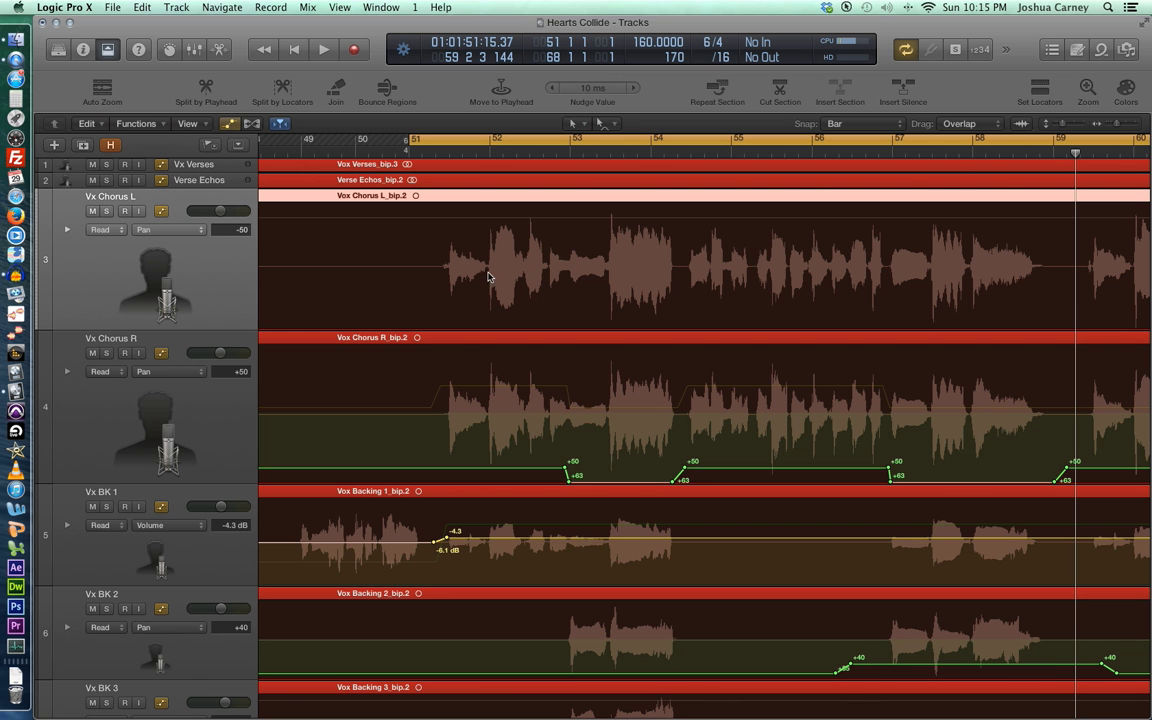
# - Turn automation off and back on for Vx Chorus L and delete all automation on every track in the project
pyautogui.click(155, 300)
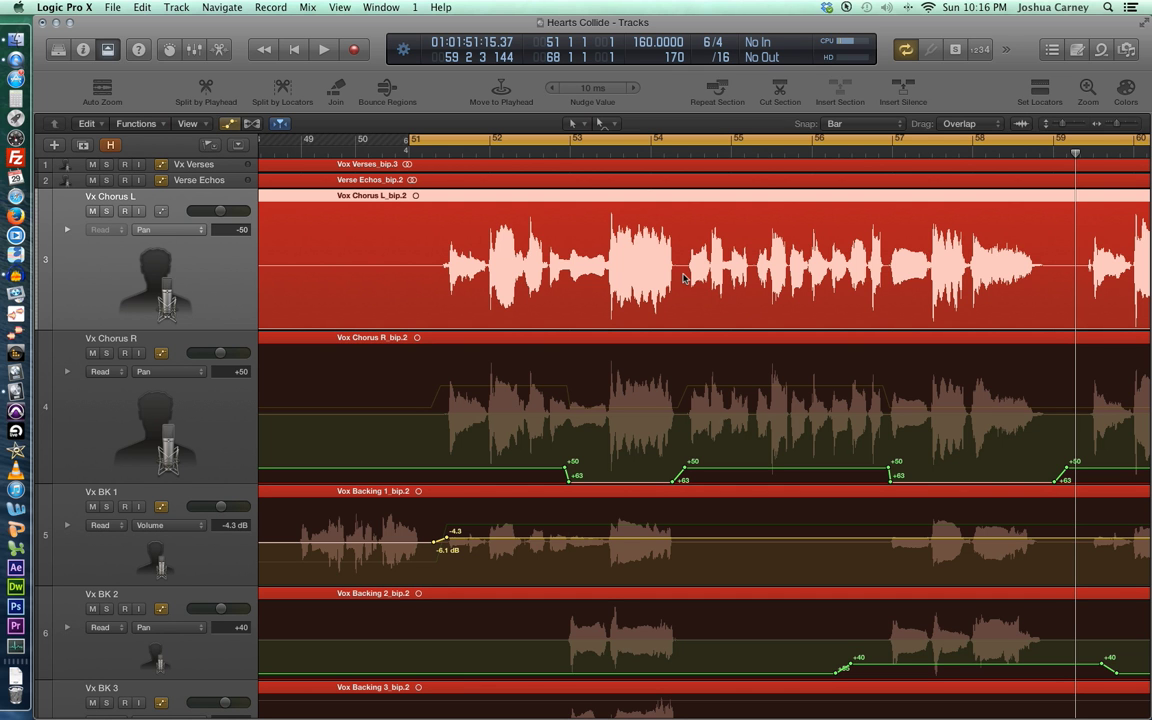
pyautogui.click(137, 188)
pyautogui.click(308, 7)
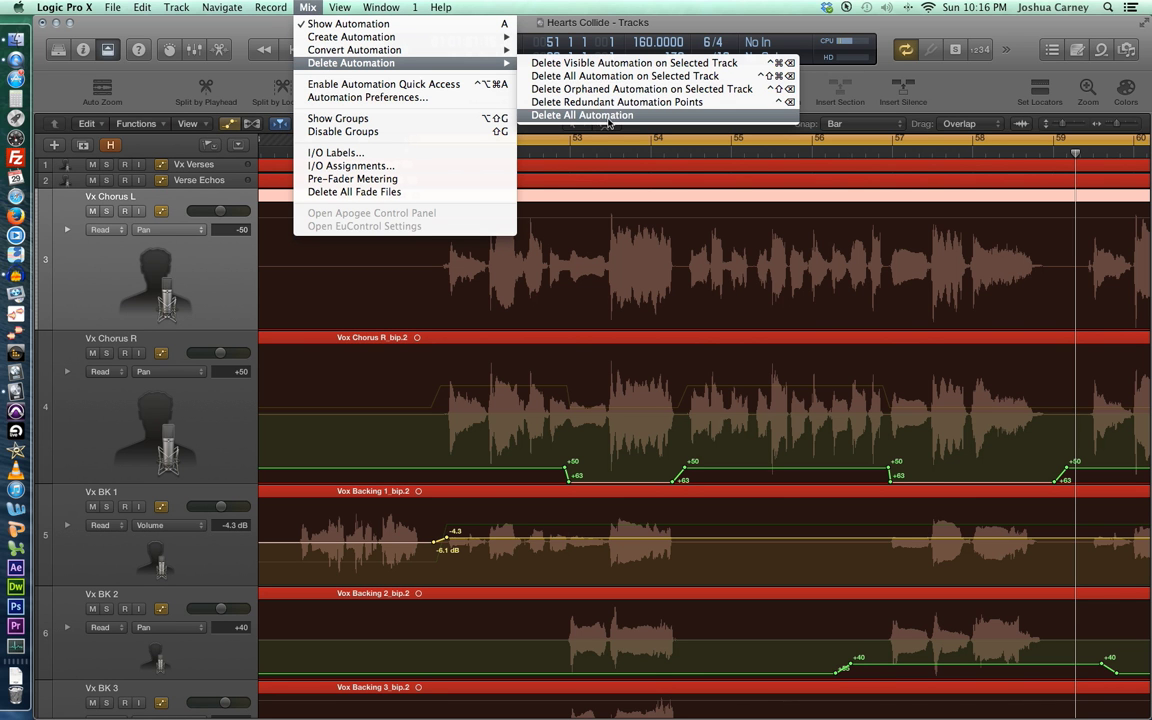
pyautogui.click(601, 117)
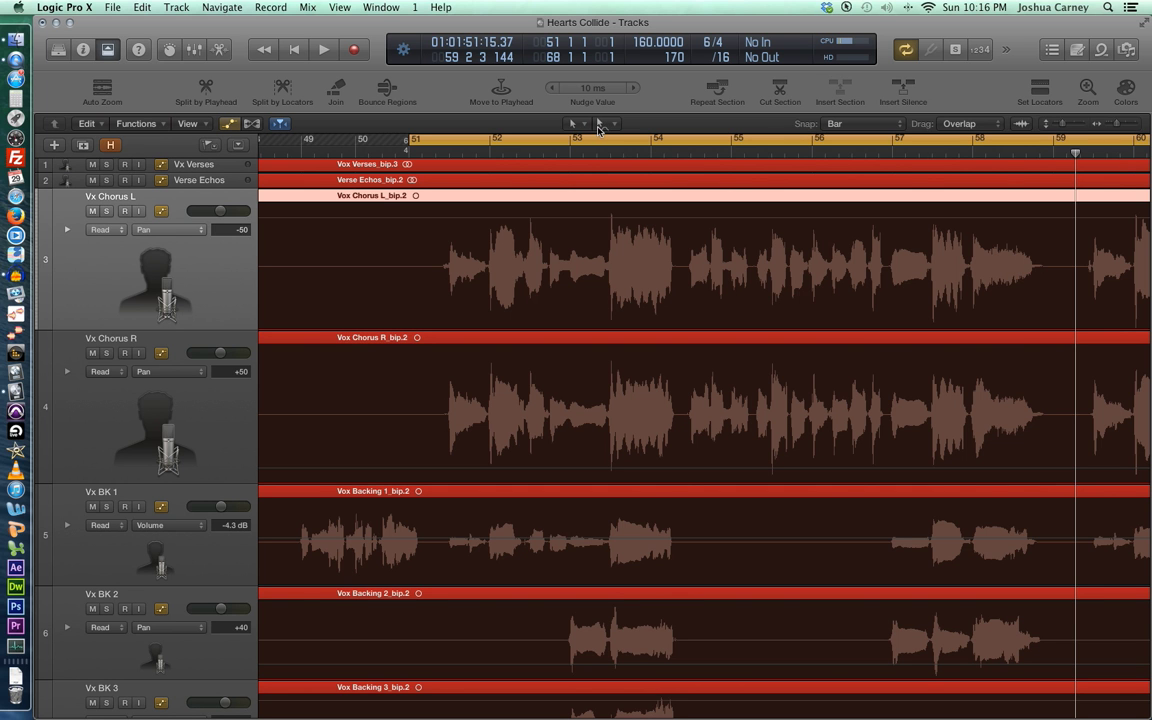
# - Draw a freehand pan curve on Vx Chorus L with the Pencil tool from about bar 51 to 57, and return to the Pointer tool
pyautogui.click(598, 129)
pyautogui.click(694, 301)
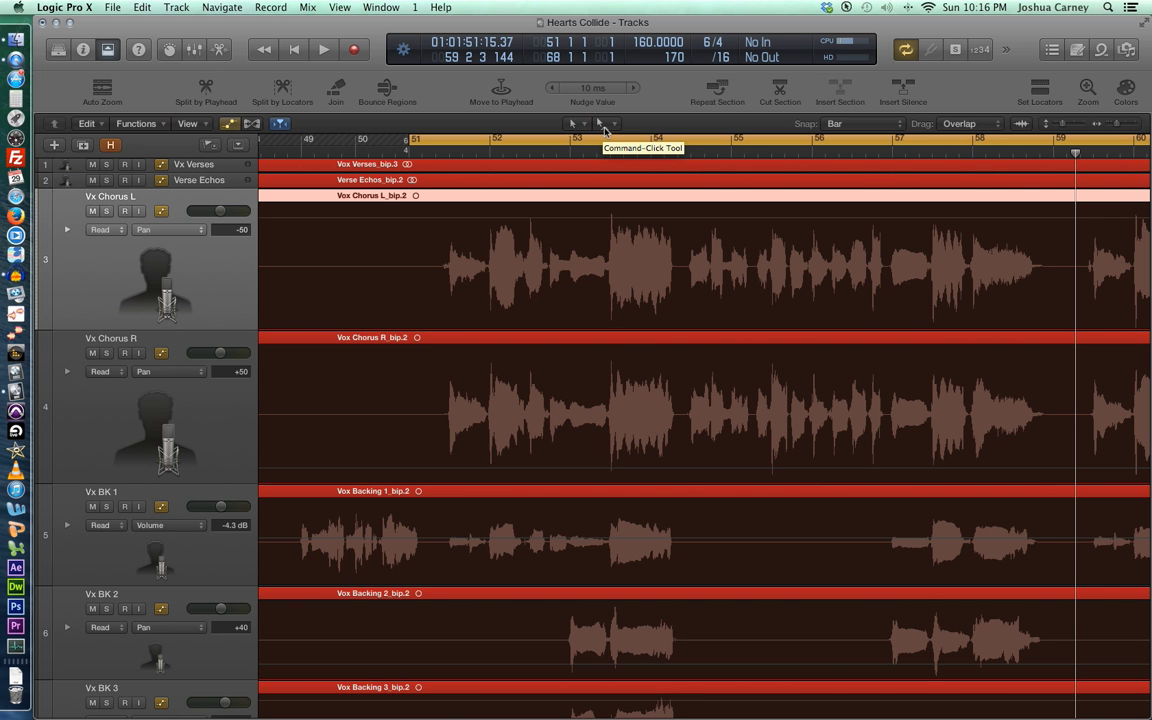
pyautogui.click(573, 123)
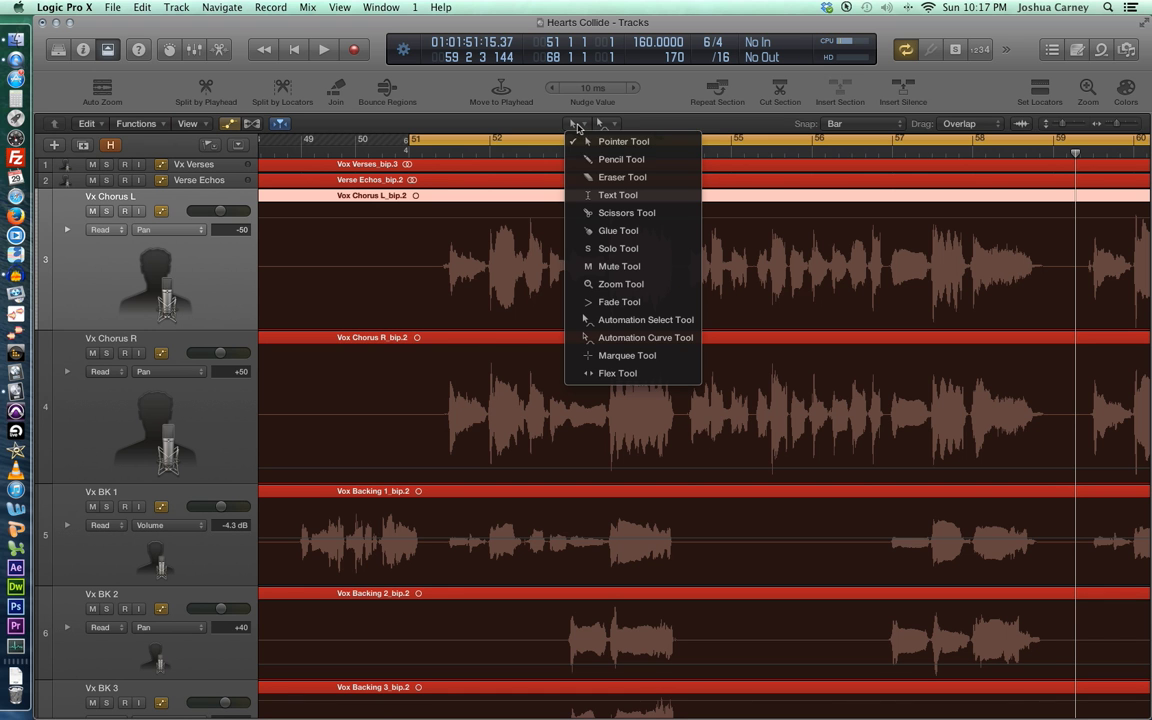
pyautogui.click(608, 159)
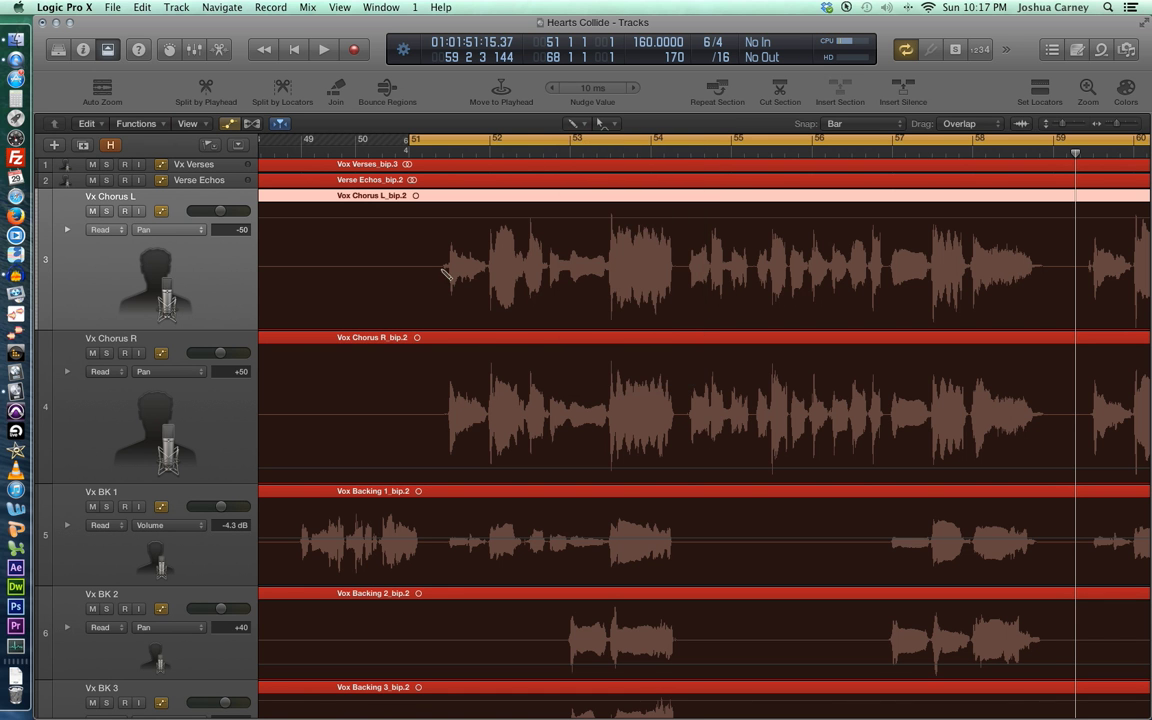
pyautogui.moveTo(372, 262)
pyautogui.mouseDown()
pyautogui.moveTo(820, 232)
pyautogui.moveTo(855, 270)
pyautogui.moveTo(918, 261)
pyautogui.mouseUp()
pyautogui.moveTo(603, 233)
pyautogui.mouseDown()
pyautogui.moveTo(480, 268)
pyautogui.moveTo(404, 229)
pyautogui.mouseUp()
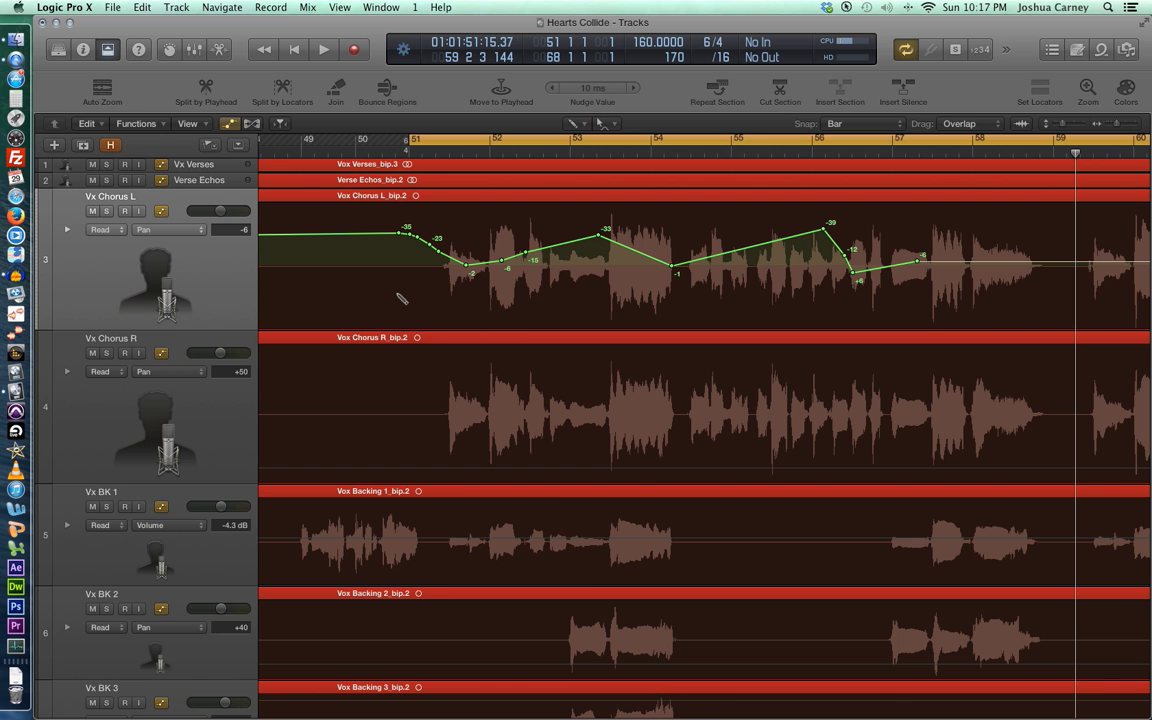
pyautogui.click(575, 123)
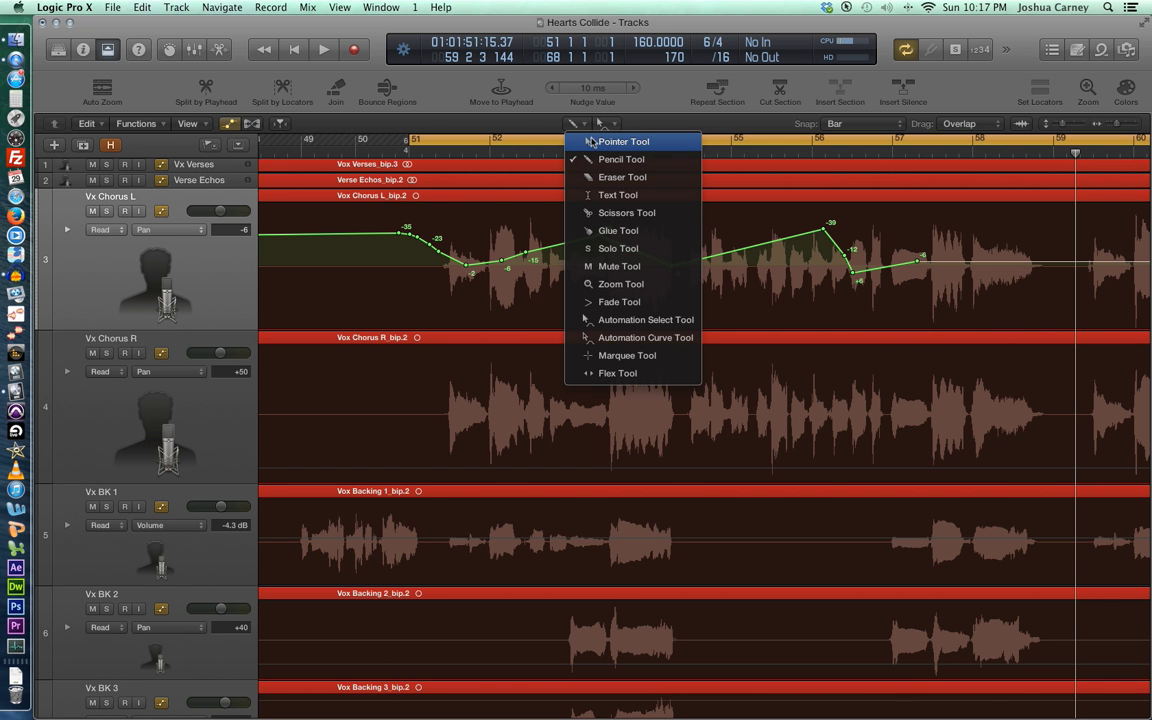
pyautogui.click(605, 141)
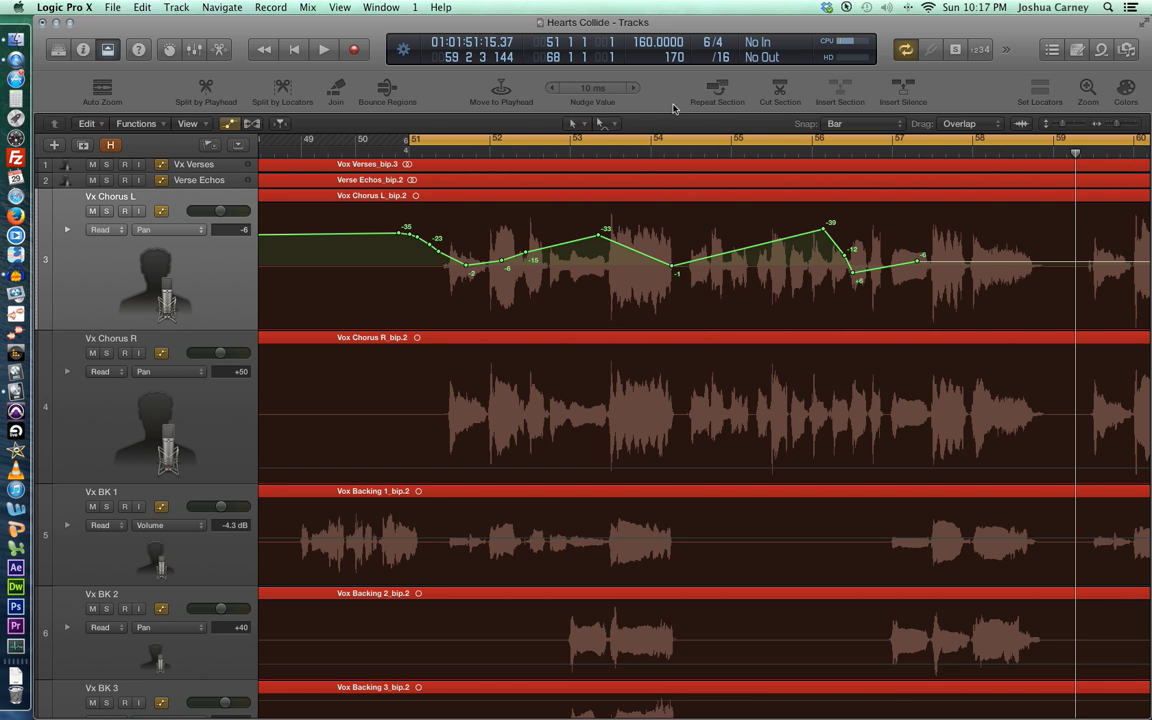